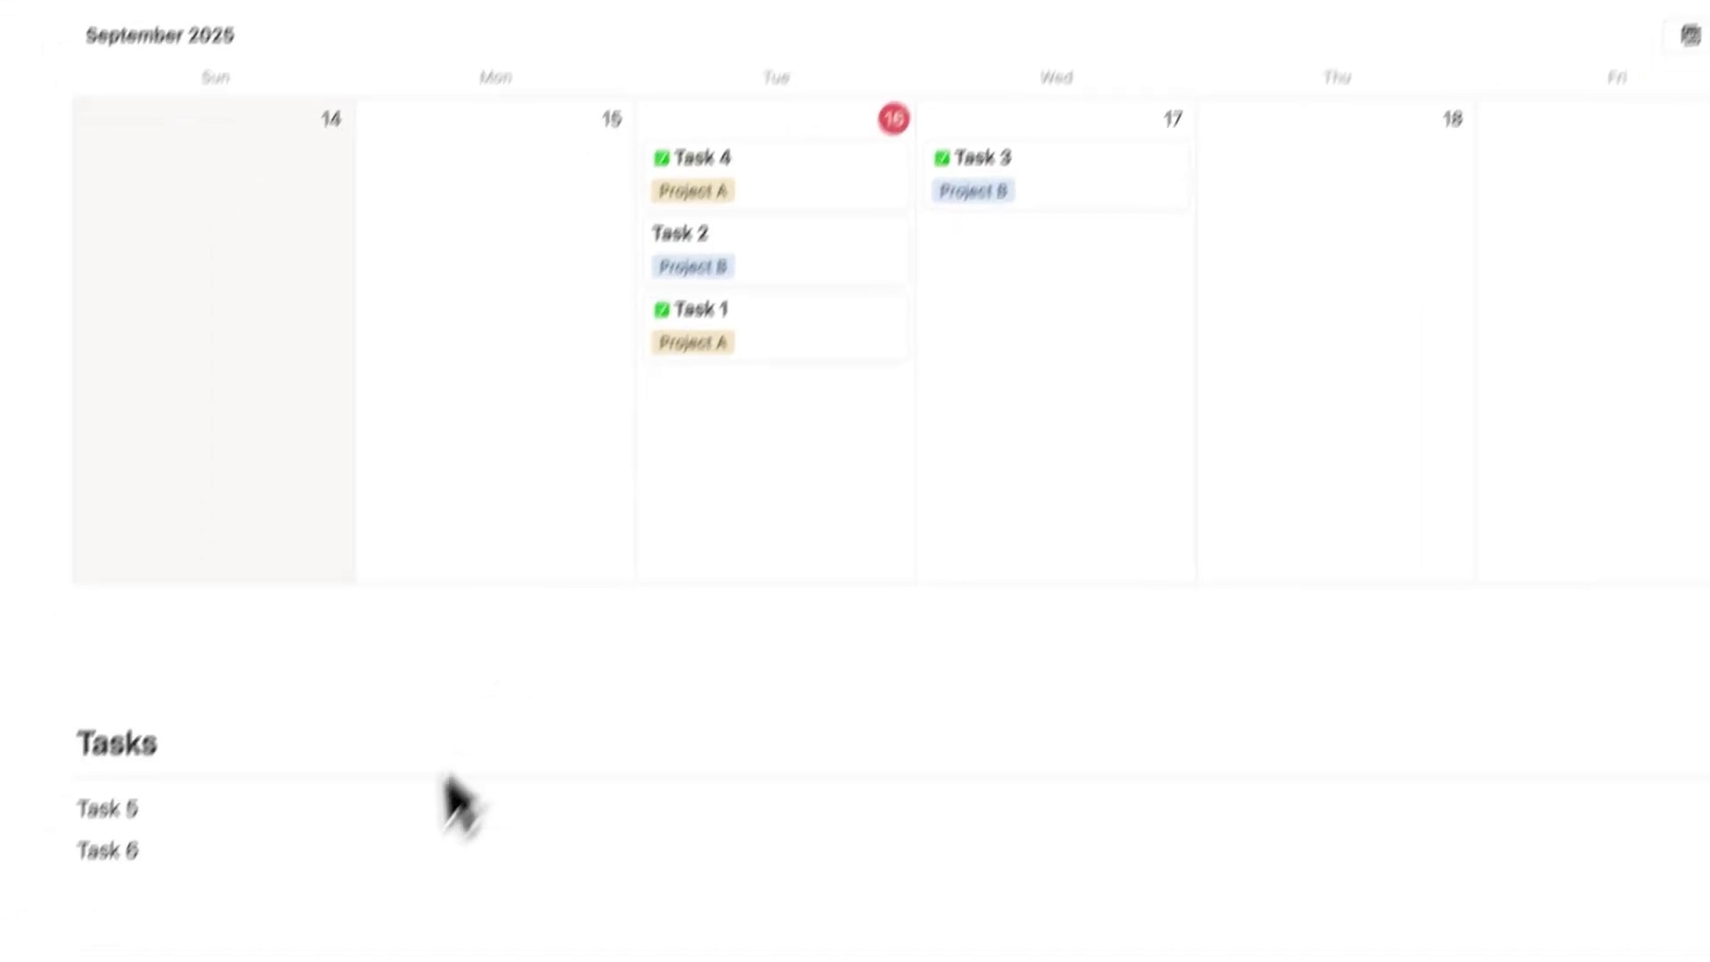
# Add Task 7 and Task 8 as new lines below Task 6 in the Tasks list
pyautogui.press('Return')
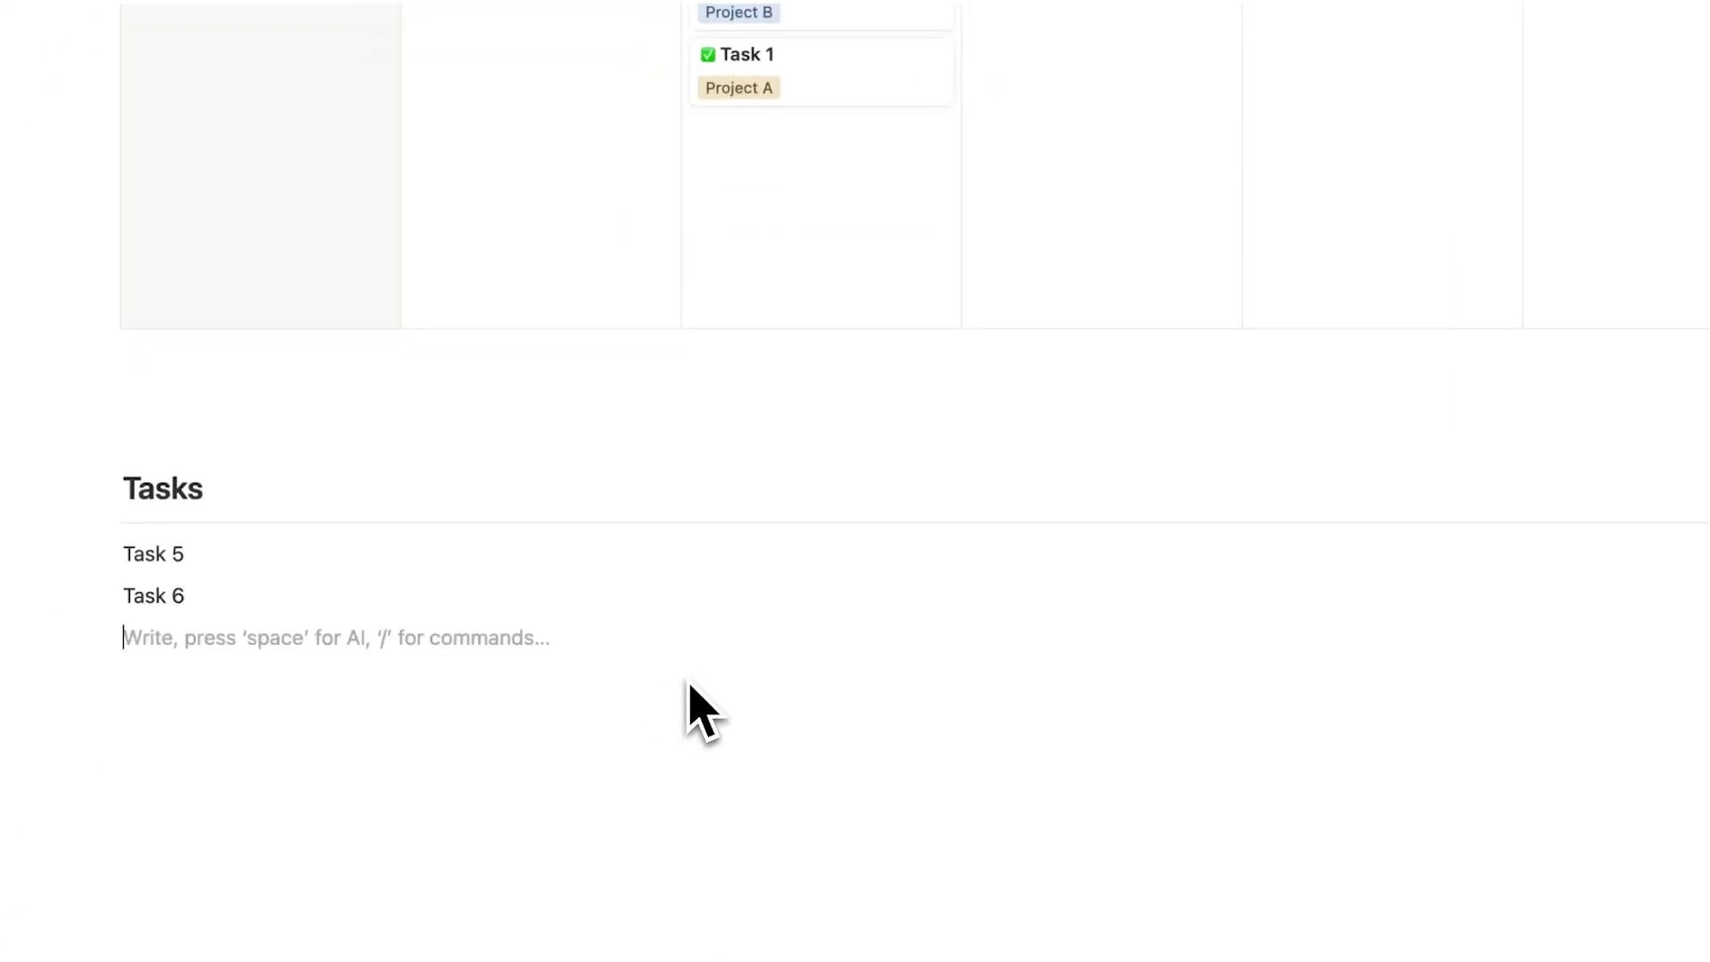
pyautogui.write('Task 7')
pyautogui.press('Return')
pyautogui.write('Task 8')
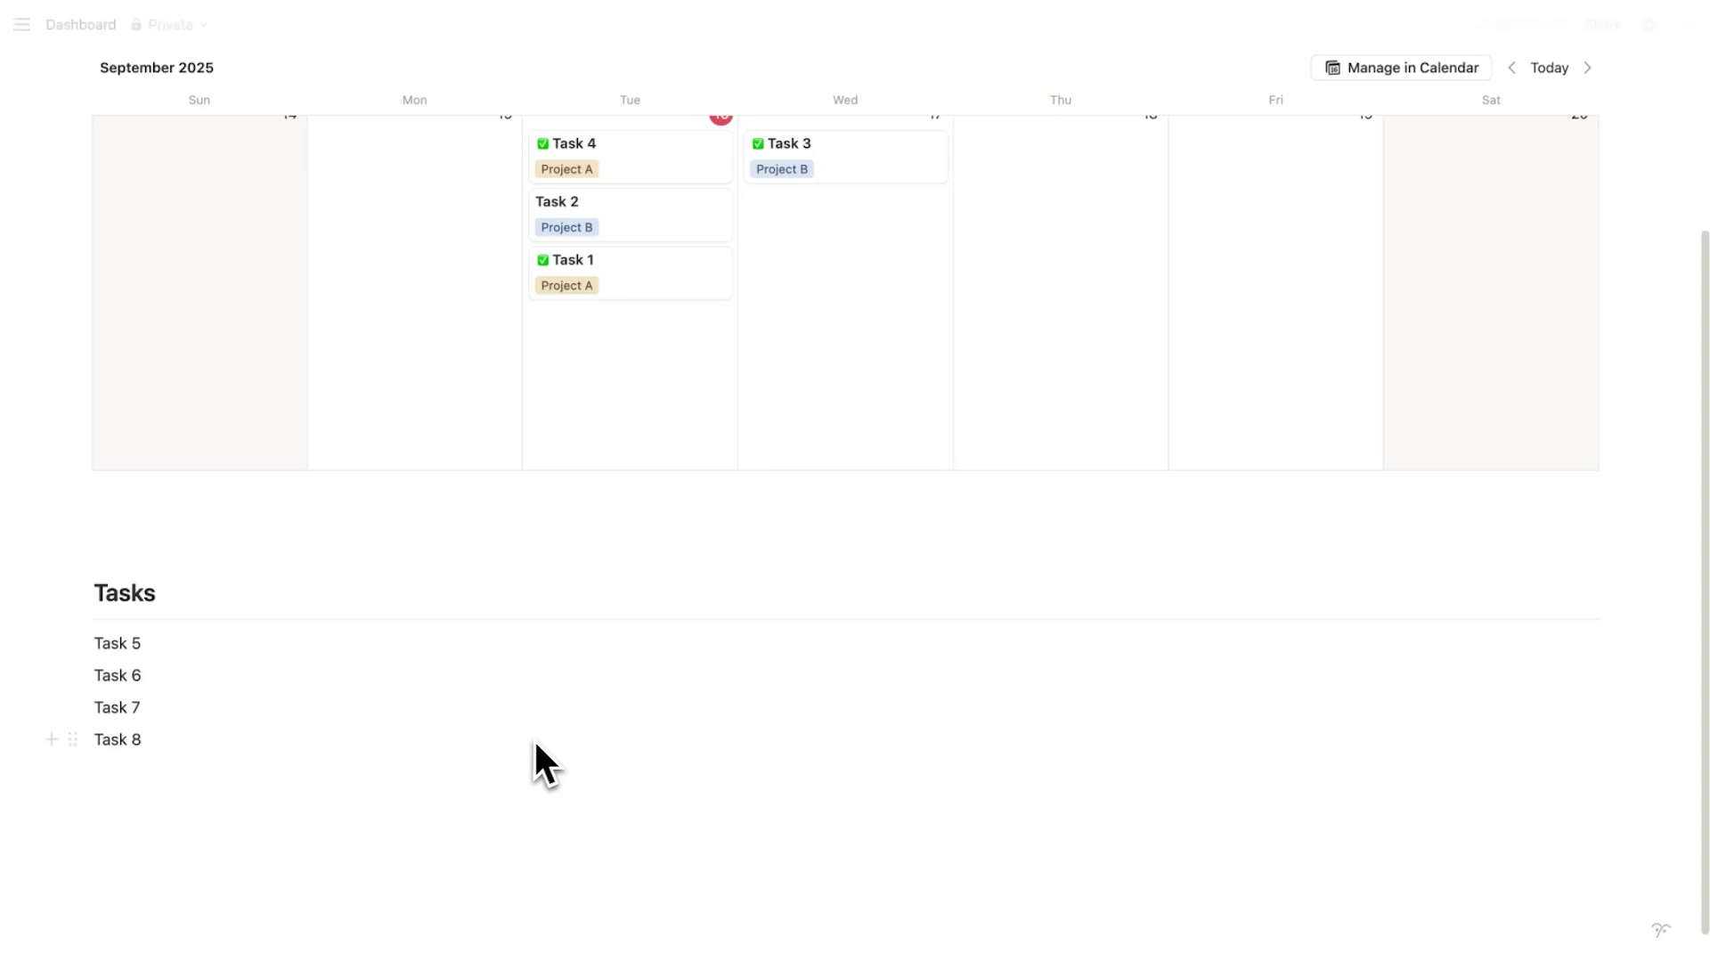
pyautogui.scroll(2, 264, 623)
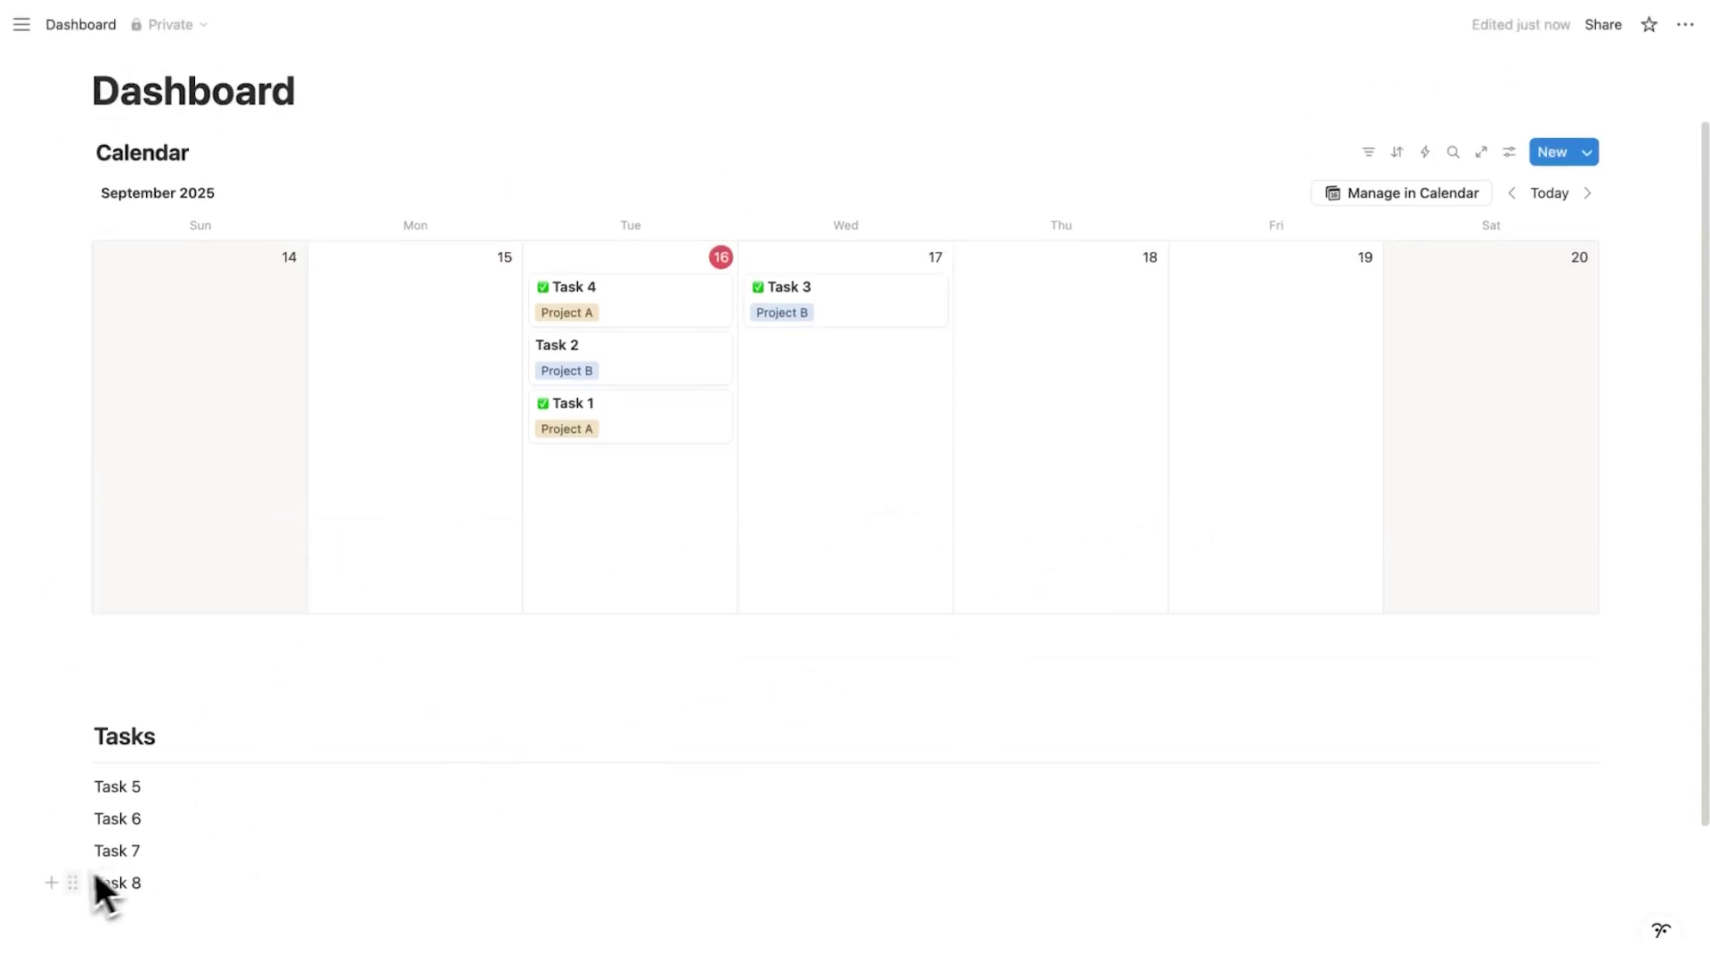
# Schedule Task 8 on Wednesday 17, tag it Project B, and give it a check-mark icon
pyautogui.moveTo(97, 880); pyautogui.dragTo(834, 433)
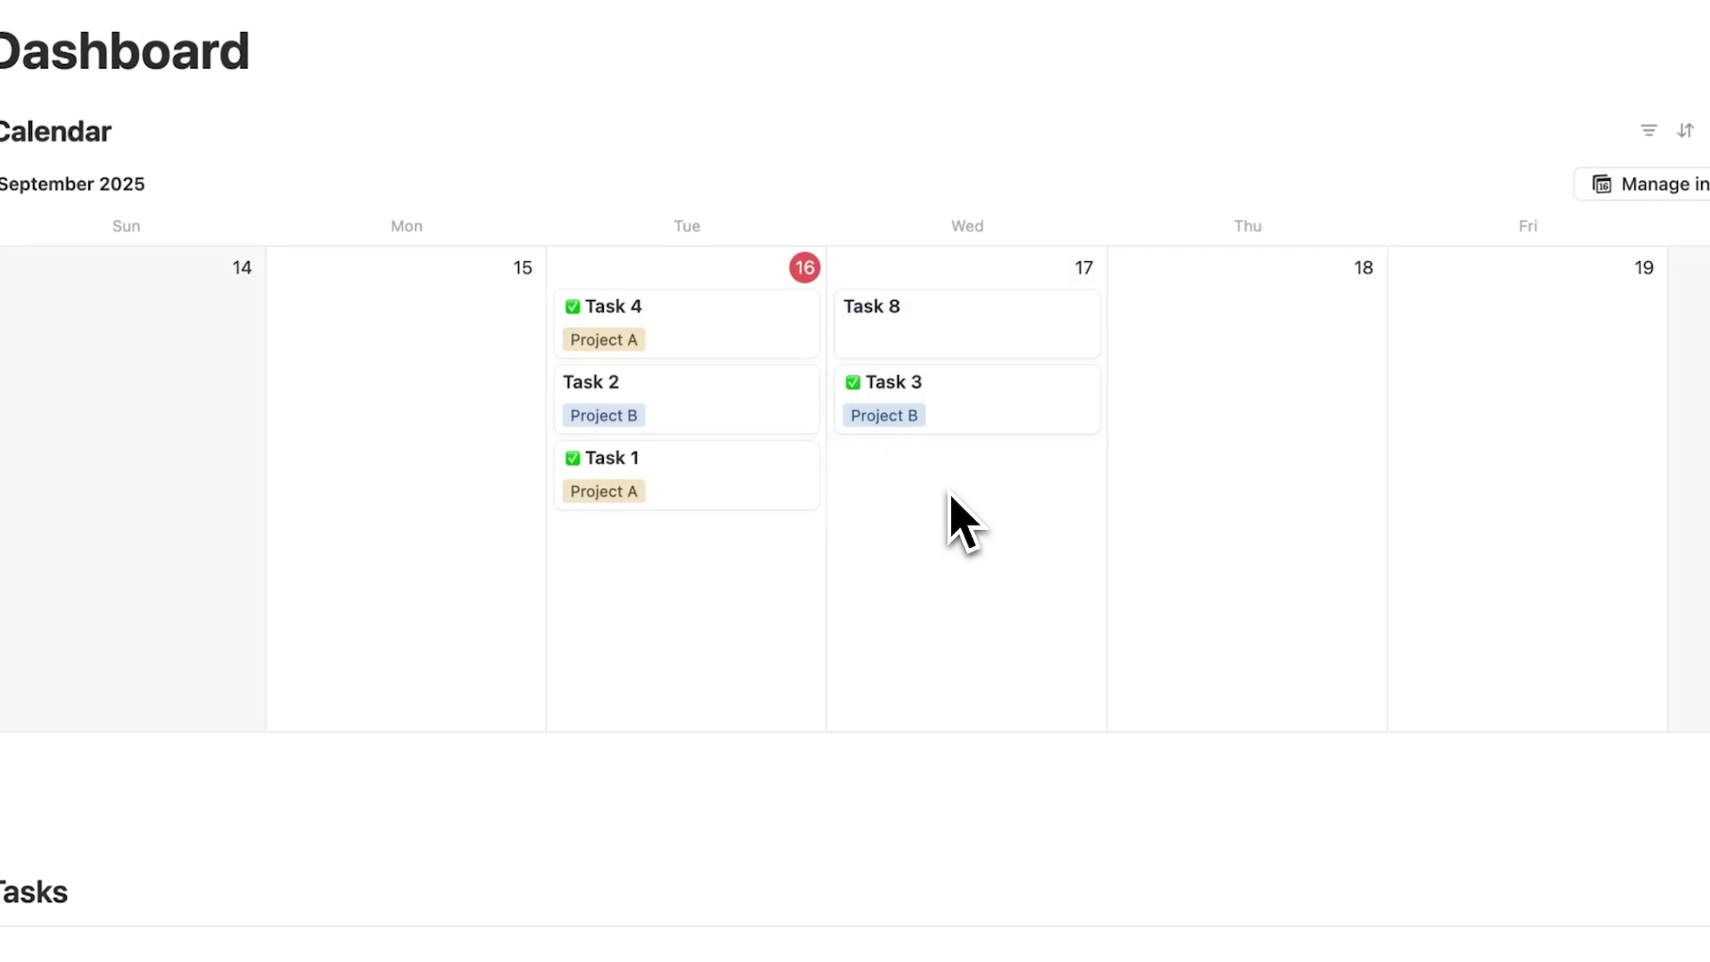
pyautogui.click(966, 351)
pyautogui.click(797, 325)
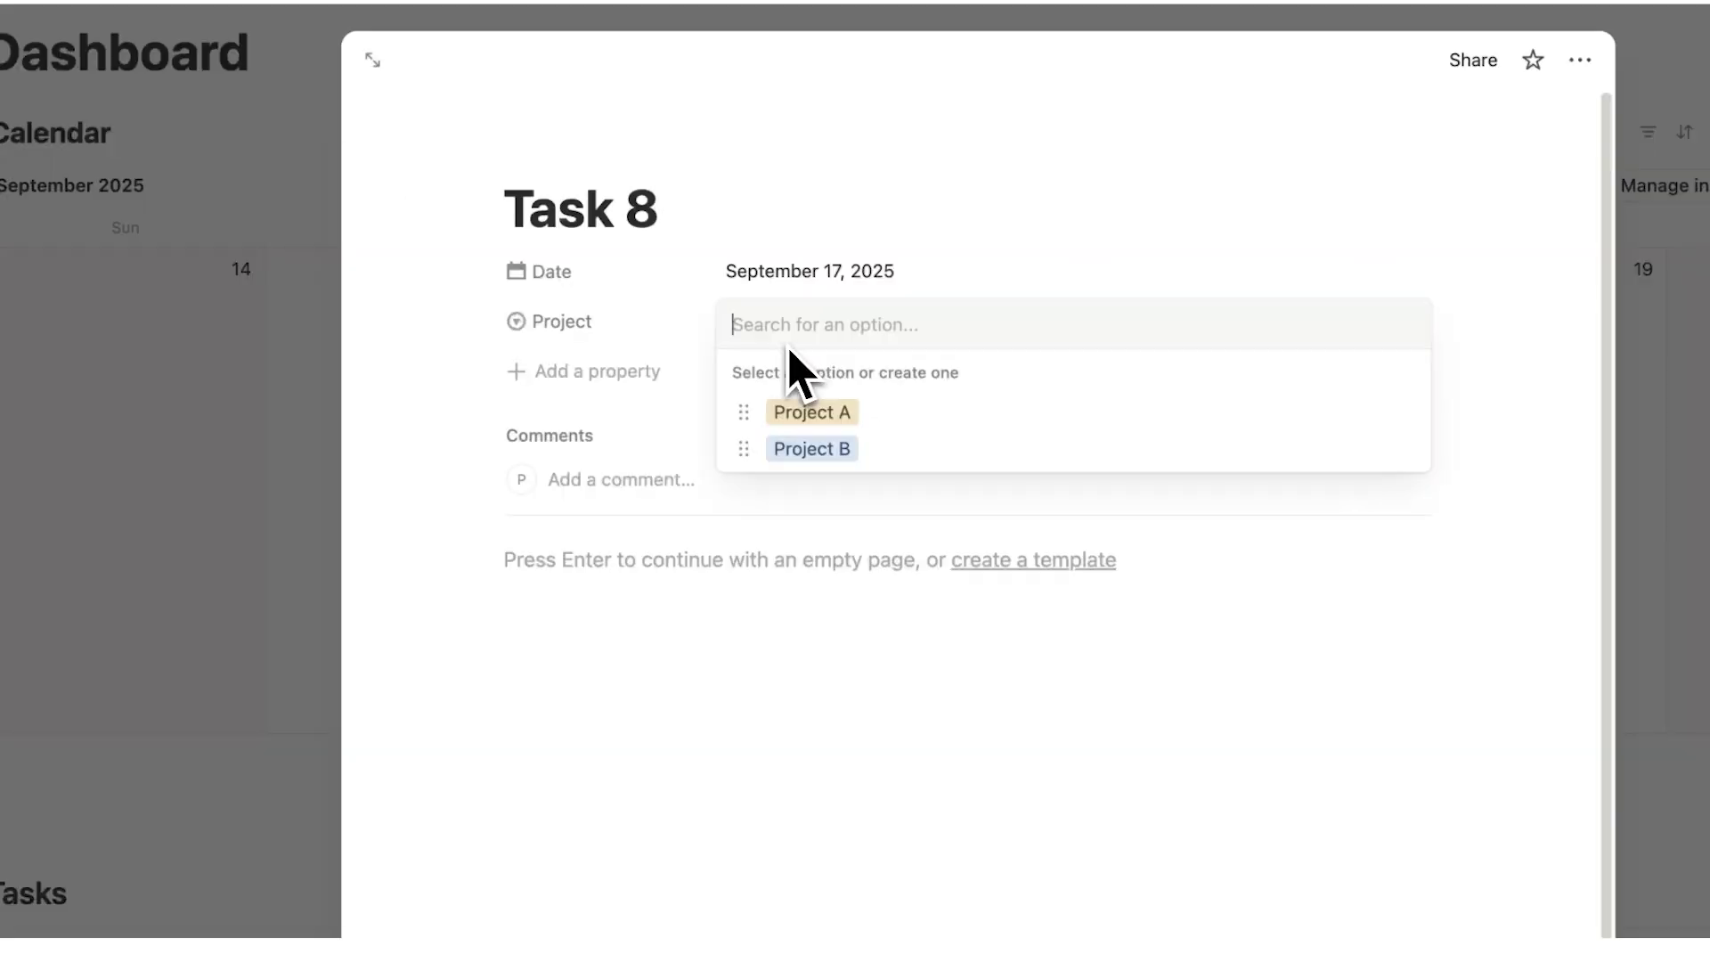
pyautogui.click(812, 448)
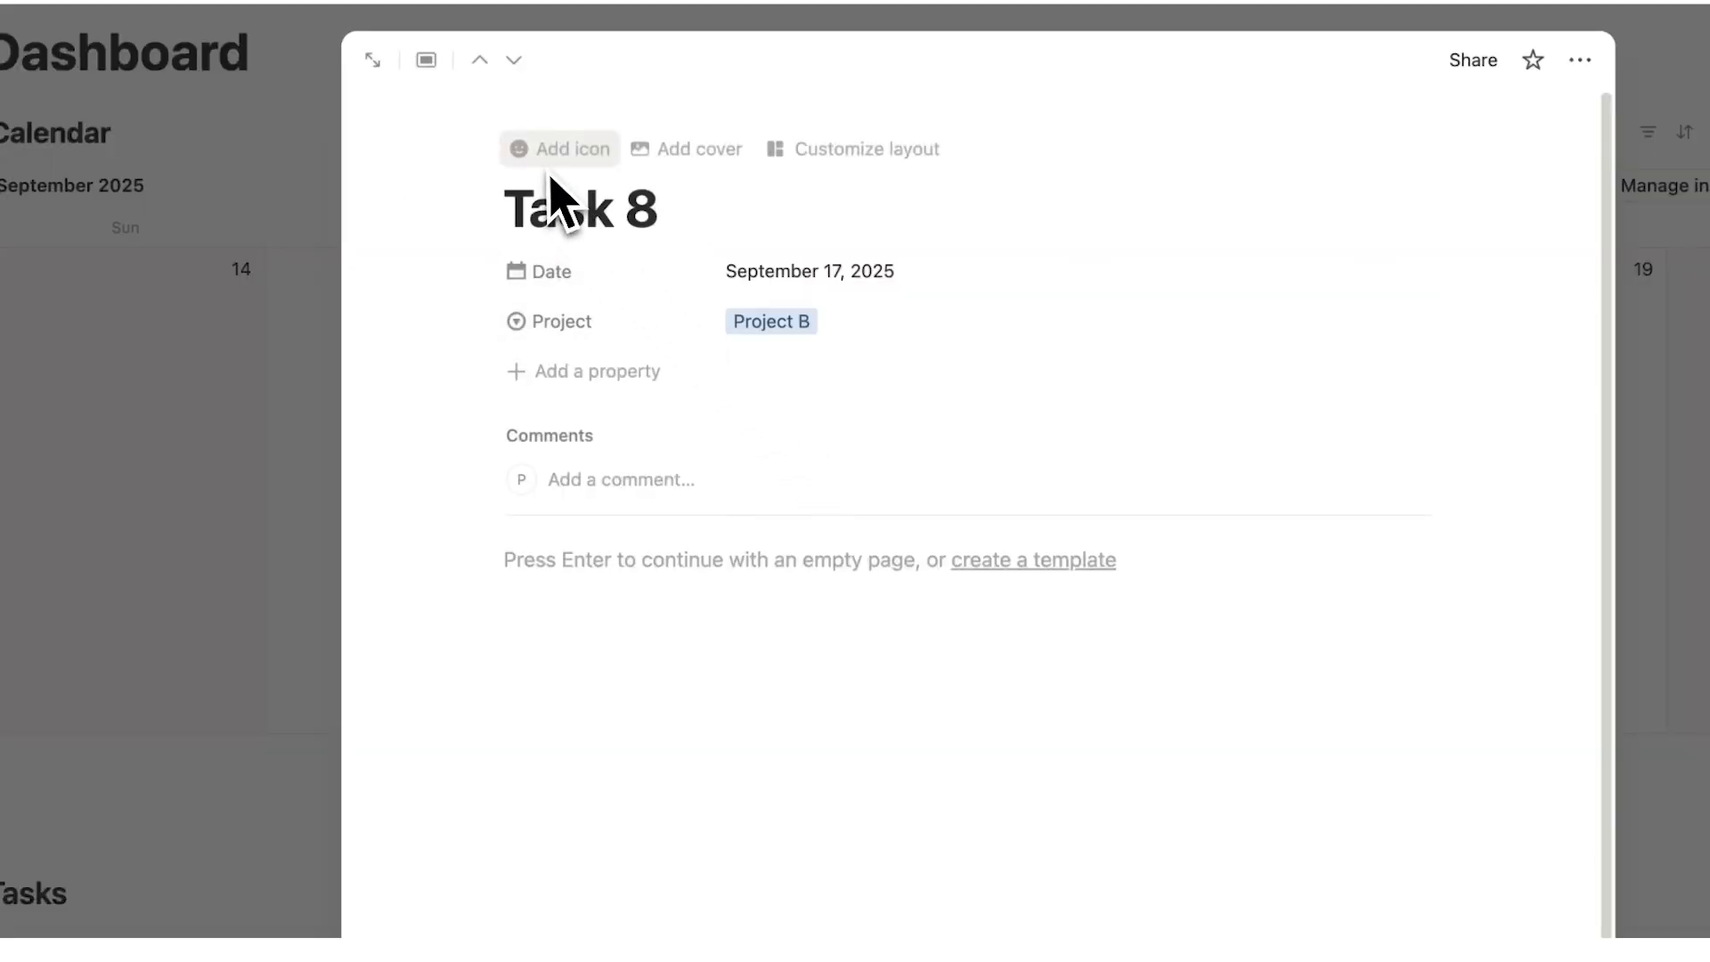
pyautogui.click(549, 170)
pyautogui.click(553, 234)
pyautogui.click(325, 500)
pyautogui.click(319, 449)
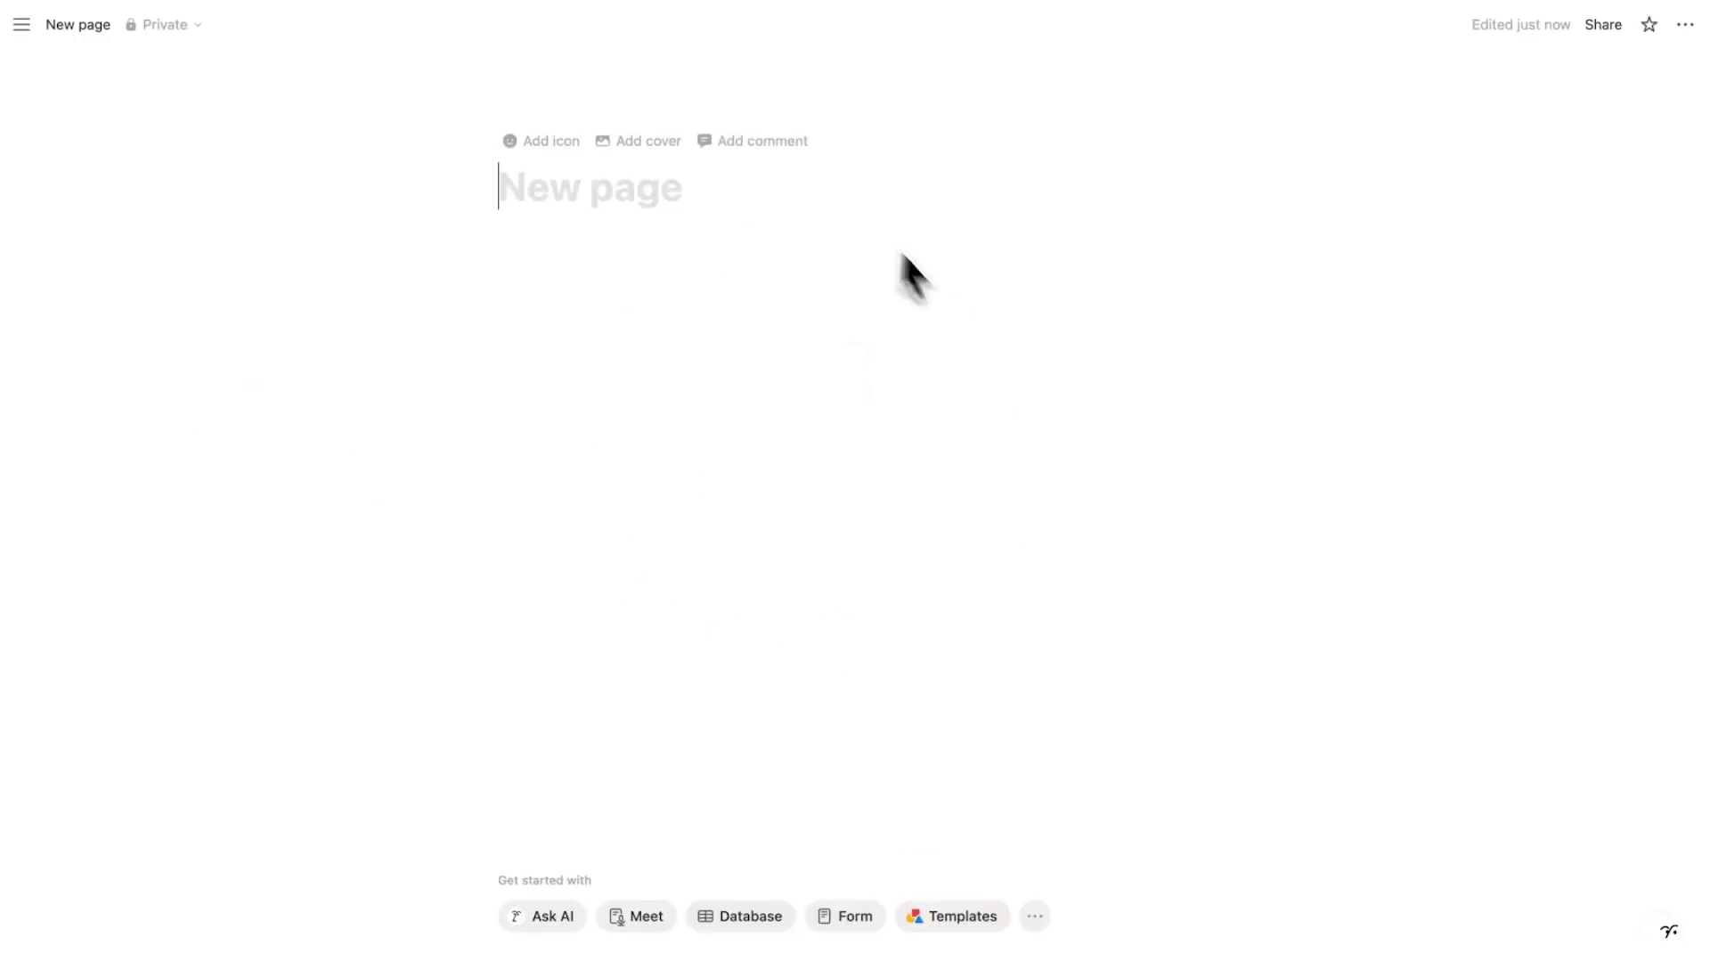
# Title the page Dashboard and turn the Tasks line into a Heading 2
pyautogui.write('Dashbo')
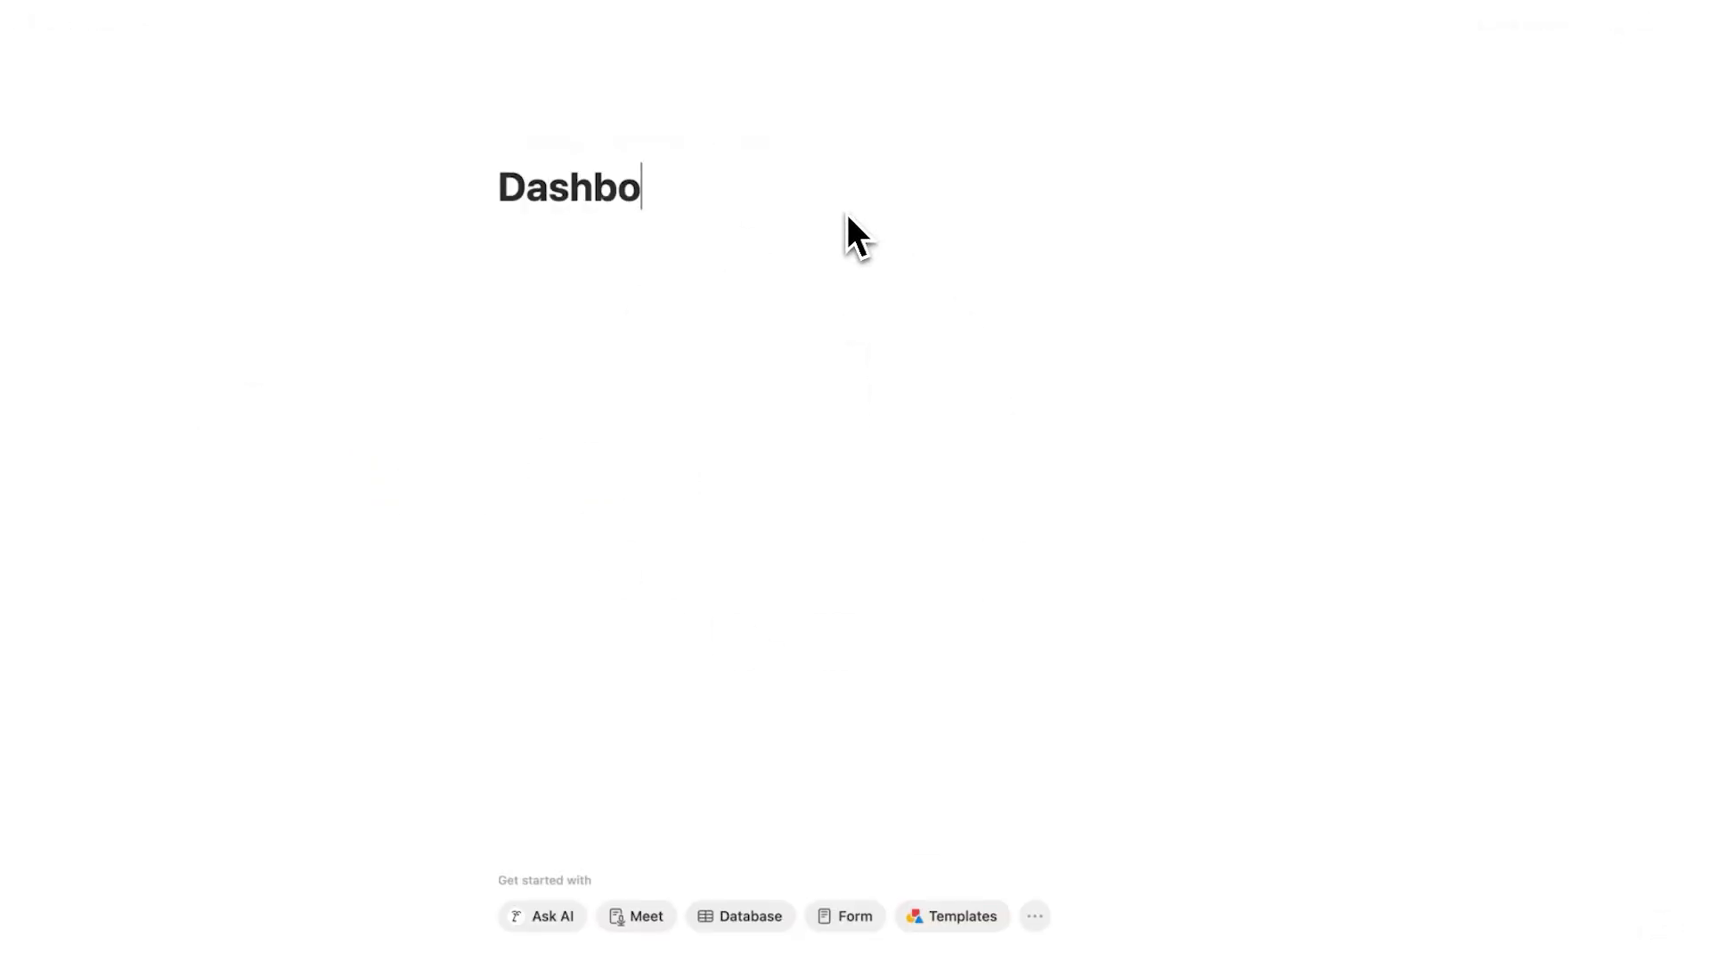
pyautogui.write('ard')
pyautogui.press('Return')
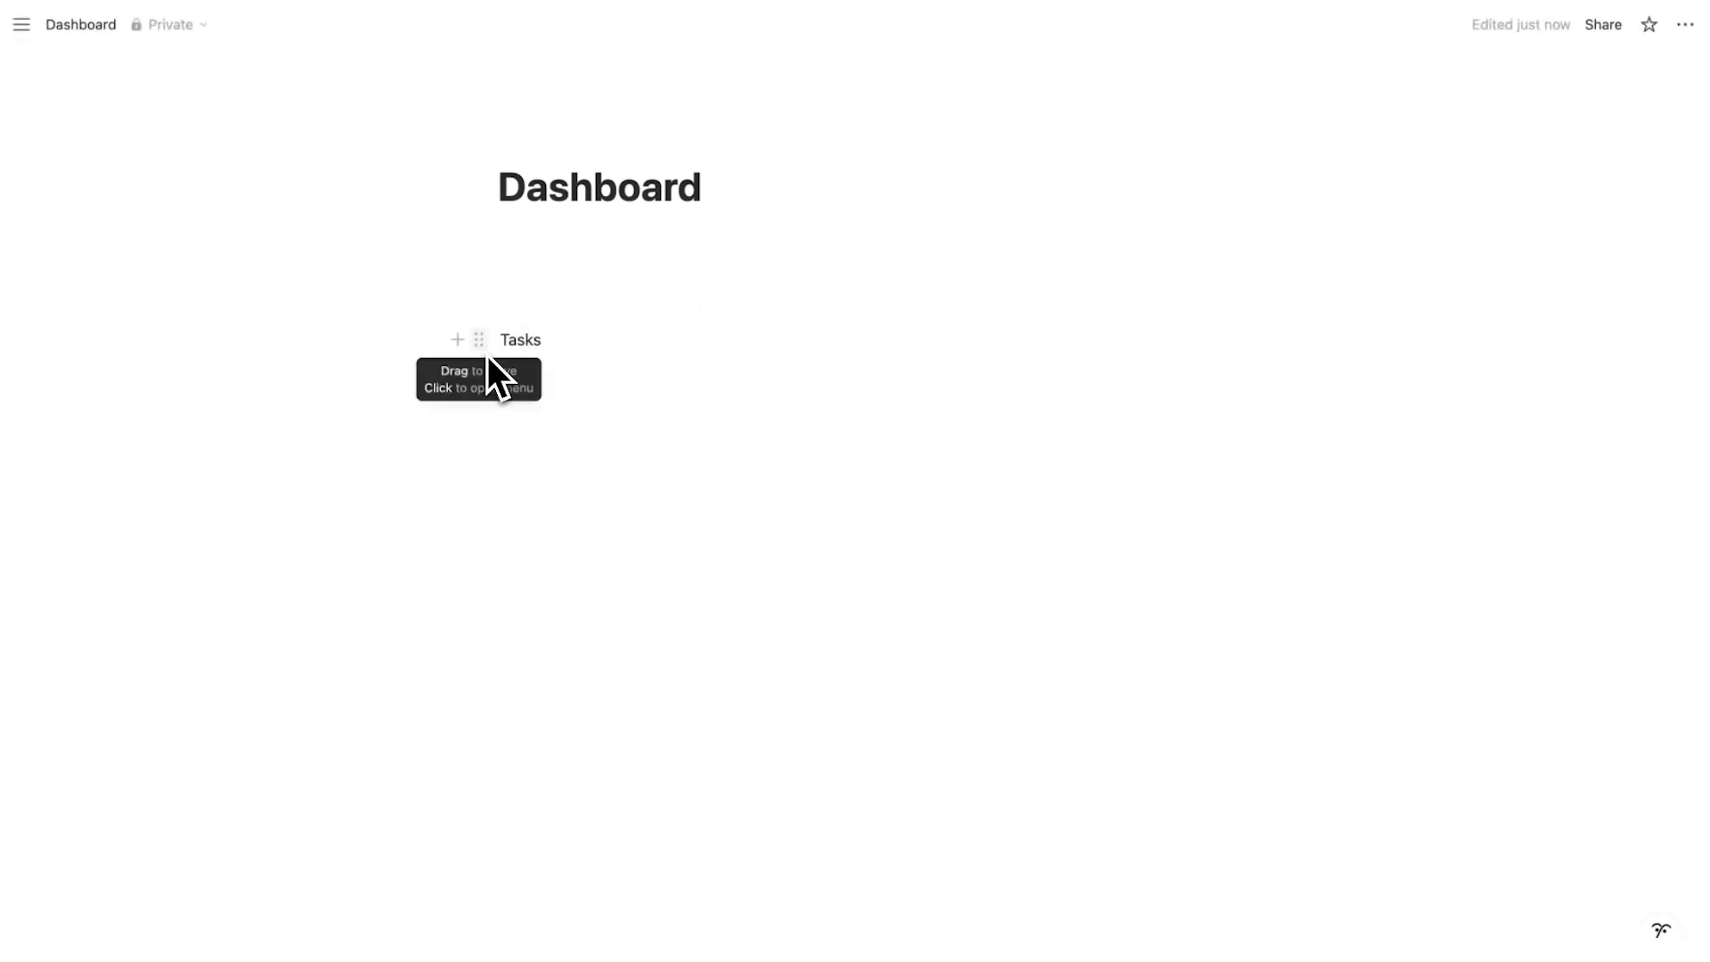
pyautogui.click(482, 346)
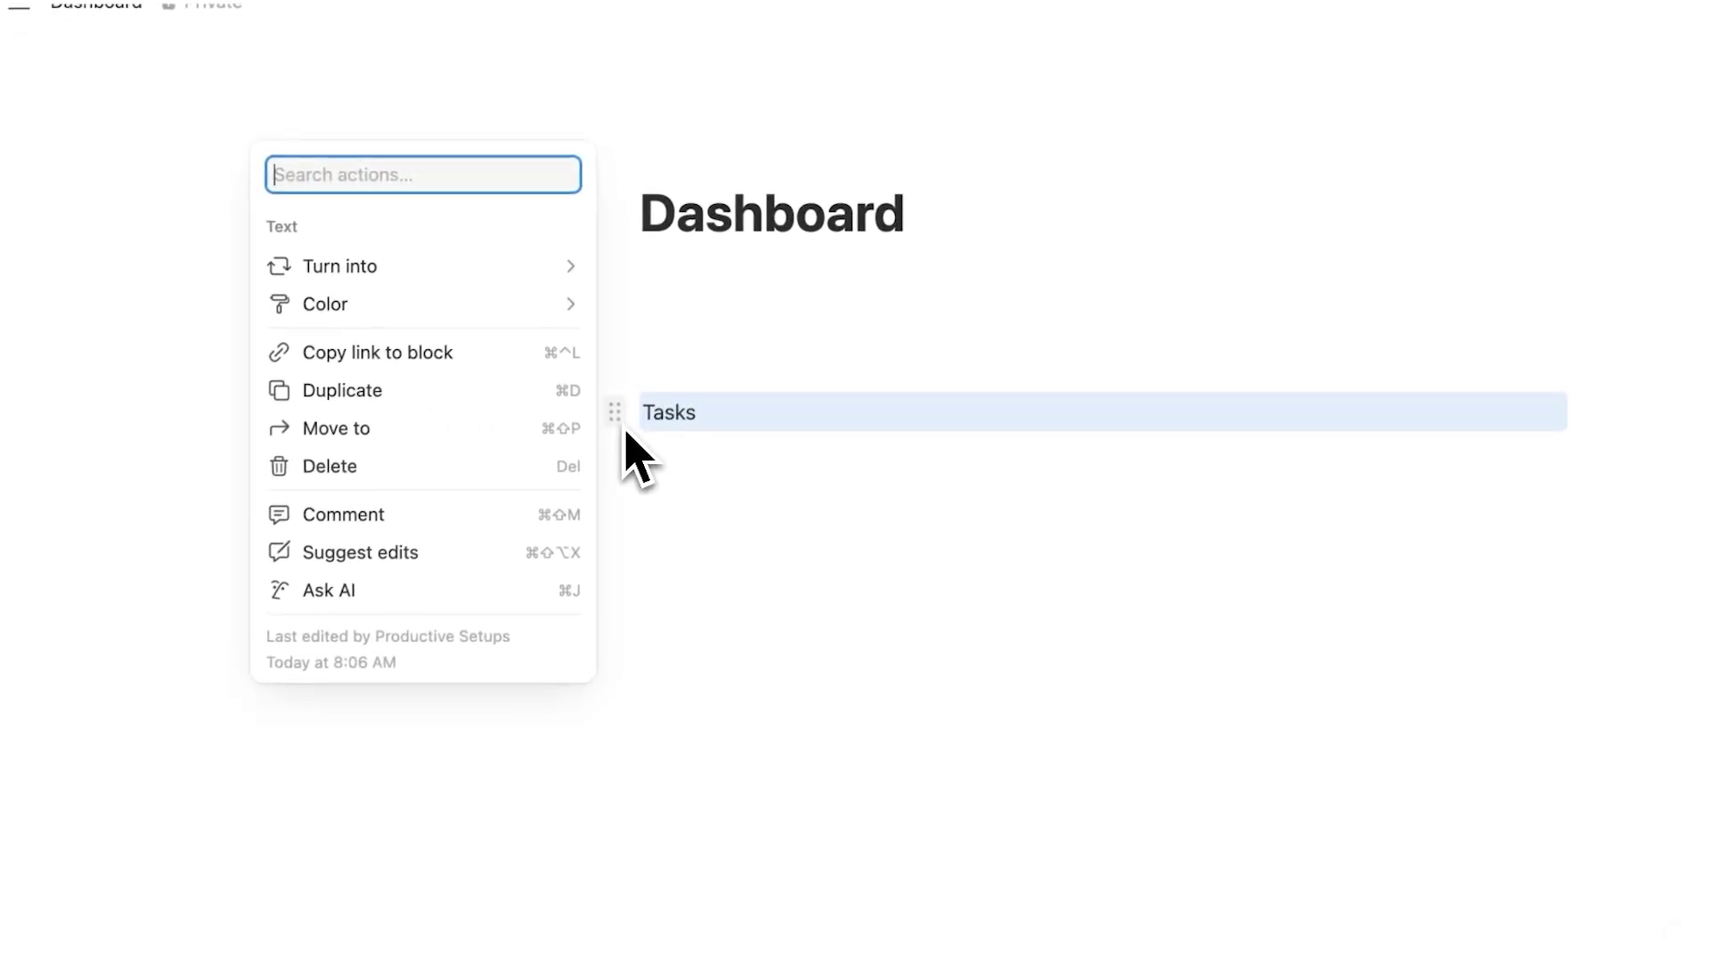
pyautogui.moveTo(530, 309)
pyautogui.moveTo(521, 269)
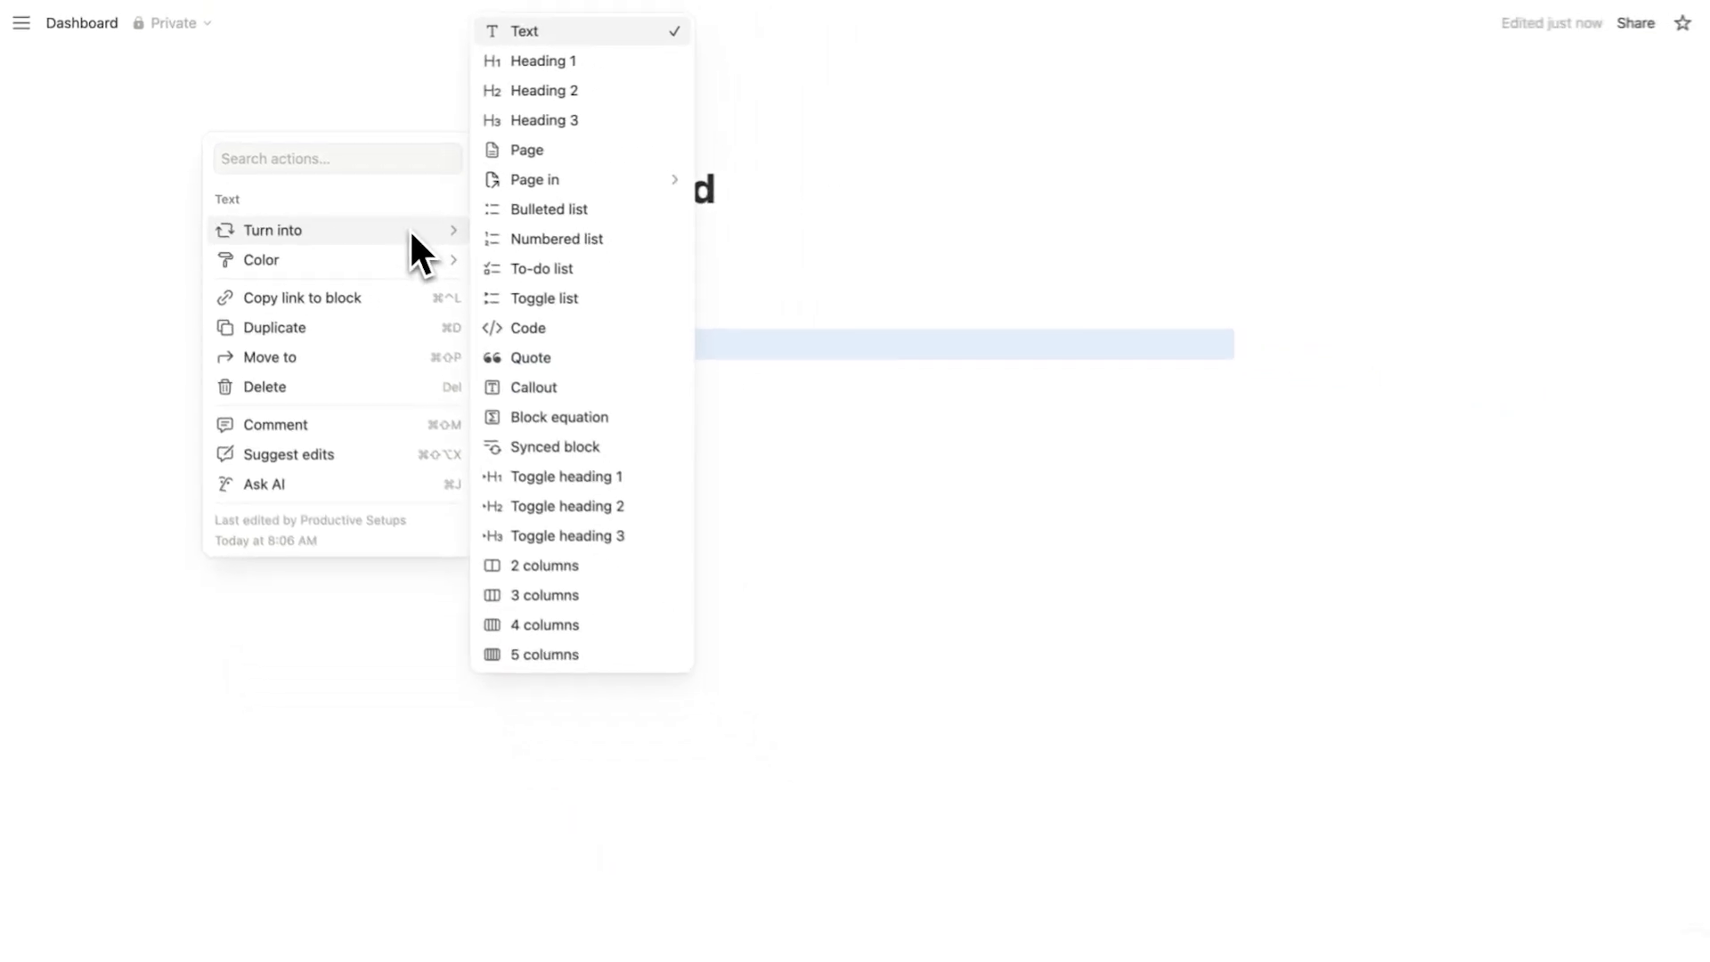
pyautogui.moveTo(730, 207)
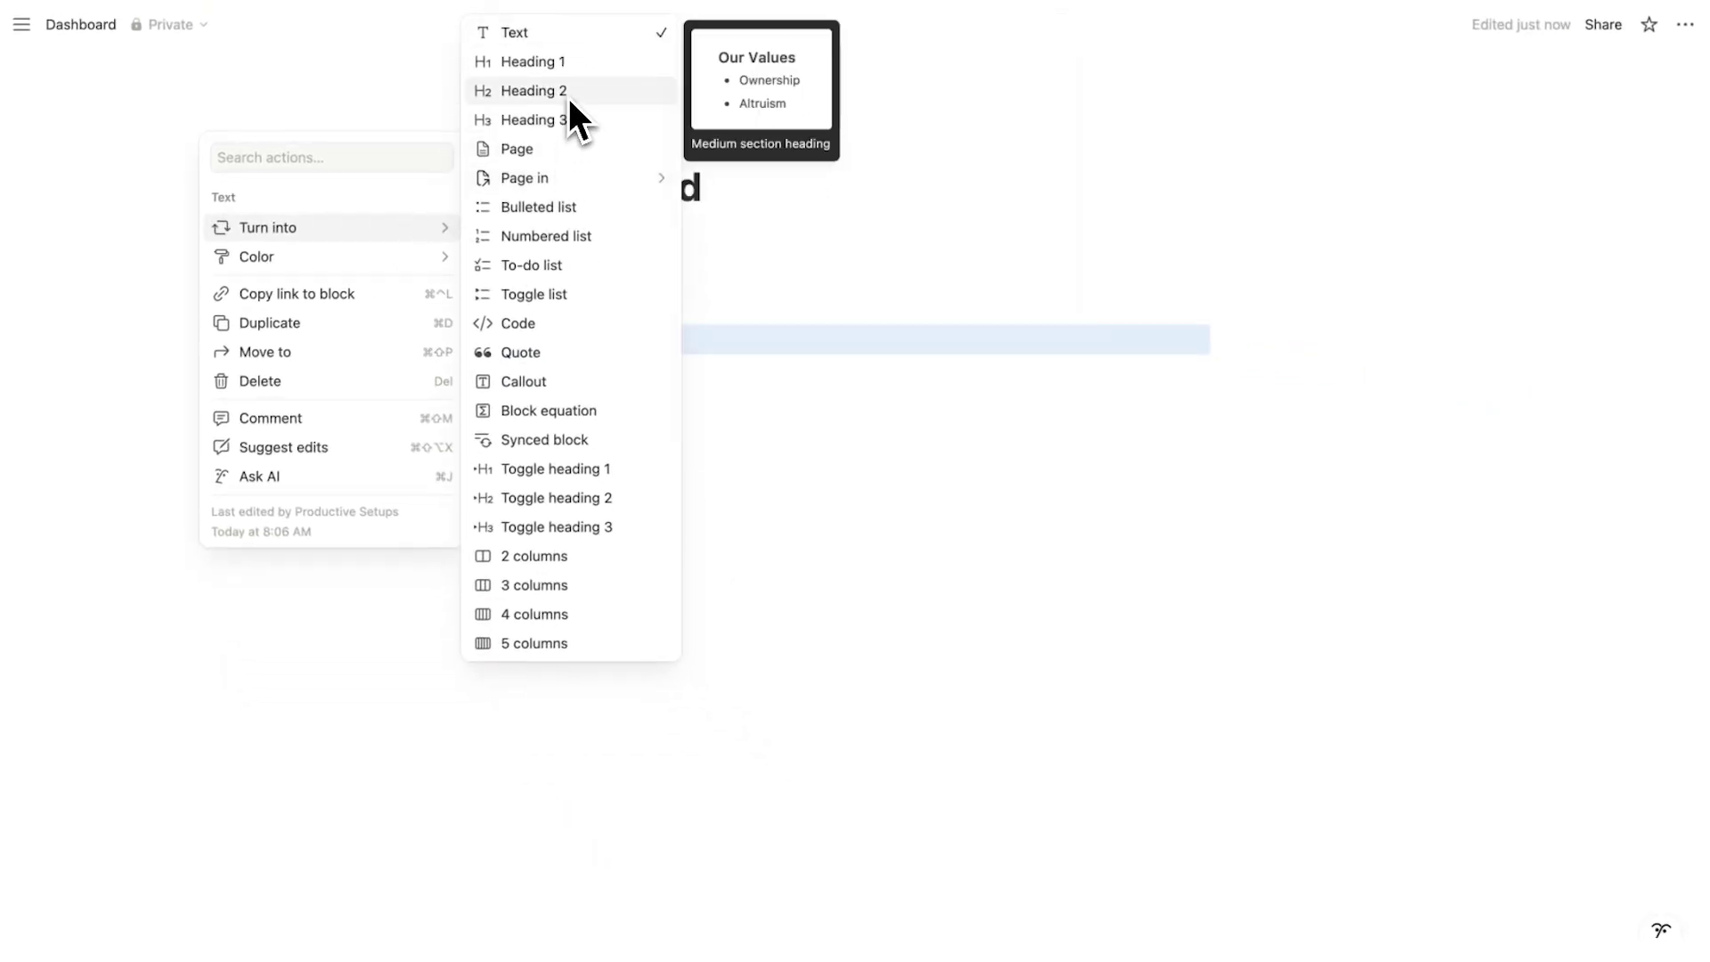
pyautogui.click(568, 98)
# Insert a divider line beneath the Tasks heading using /div
pyautogui.press('Return')
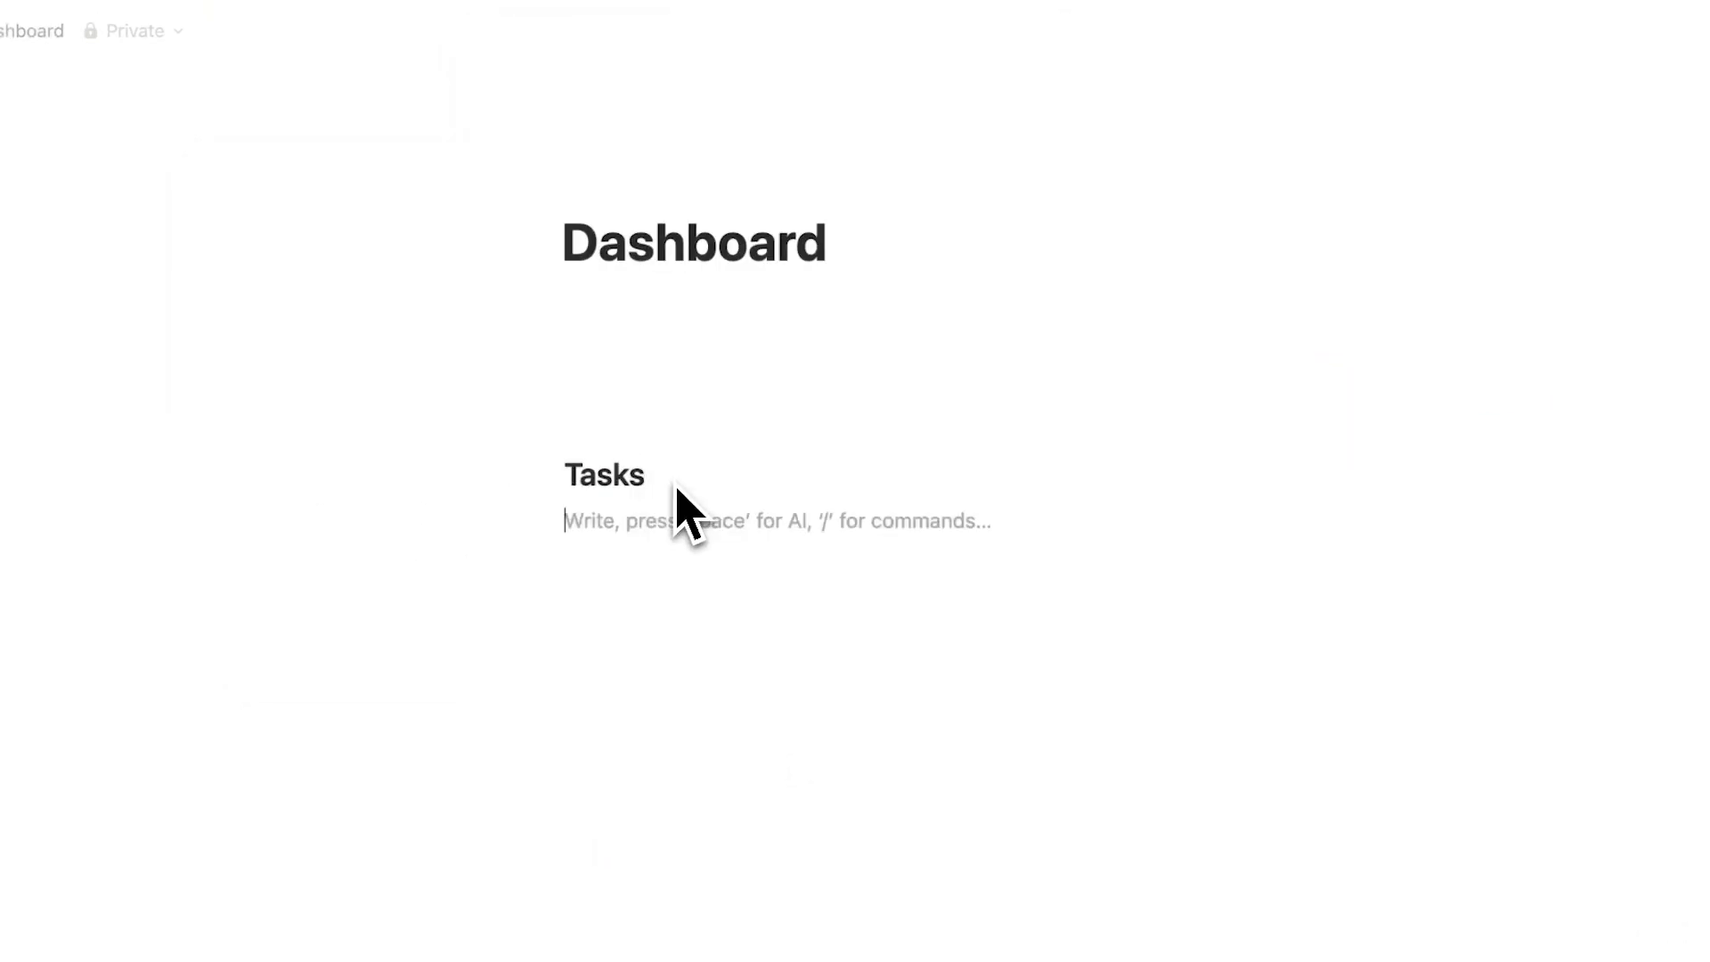
pyautogui.write('/')
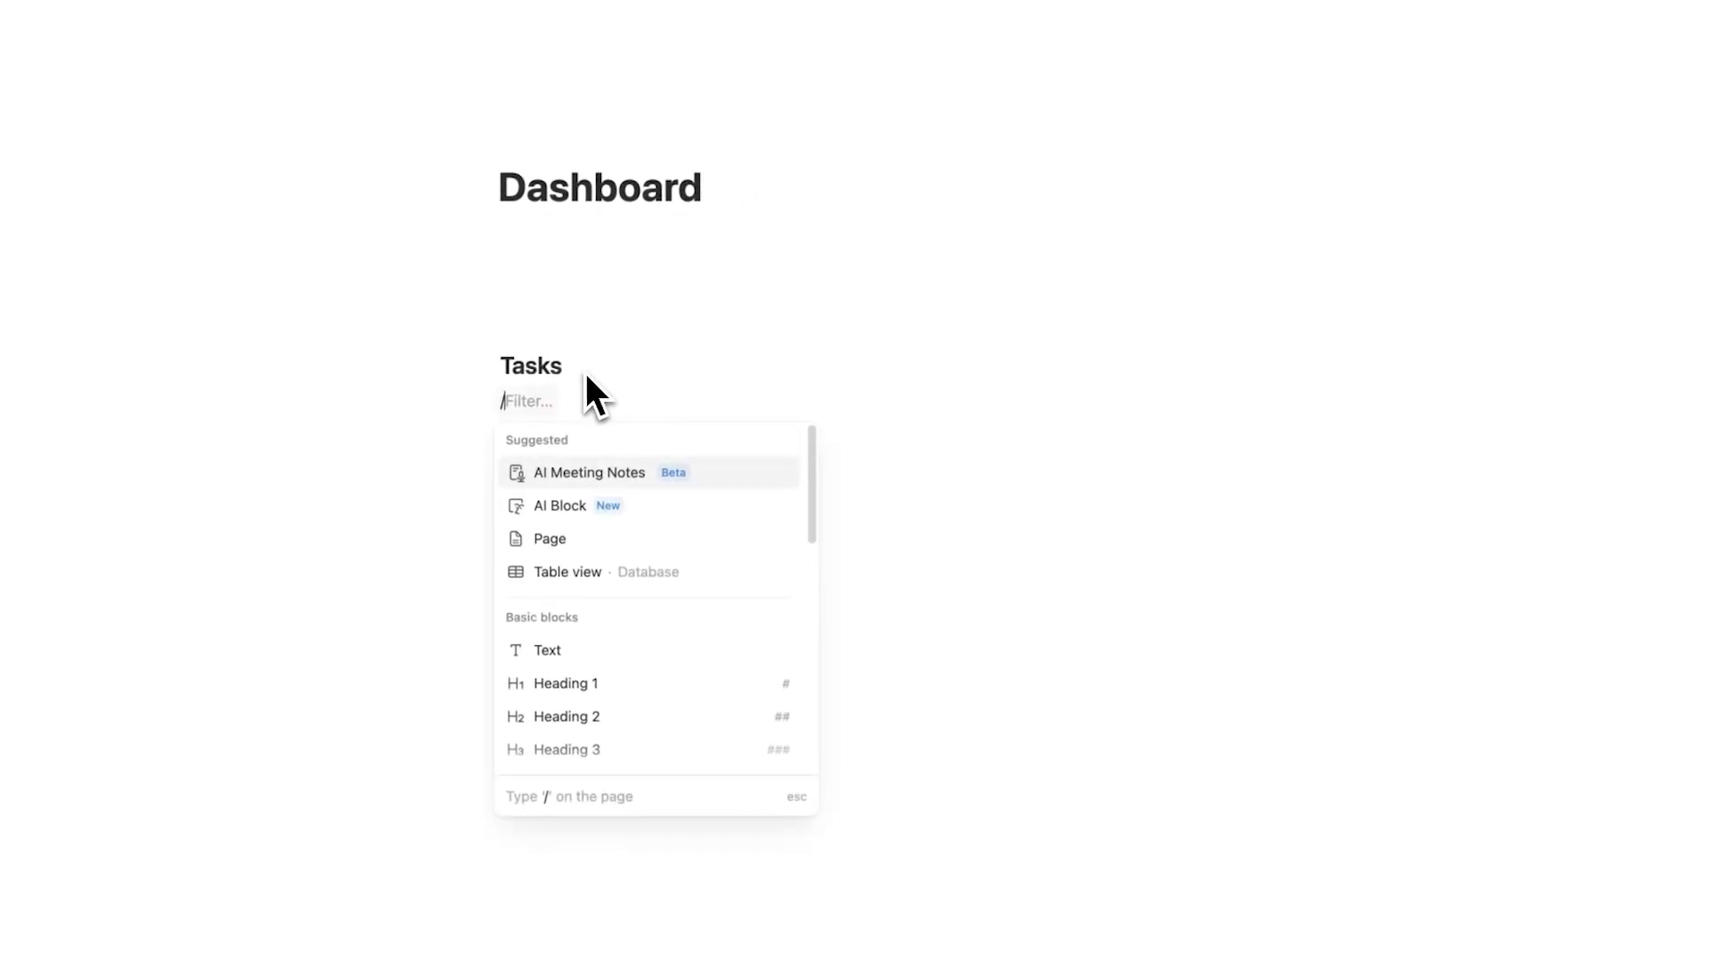
pyautogui.write('div')
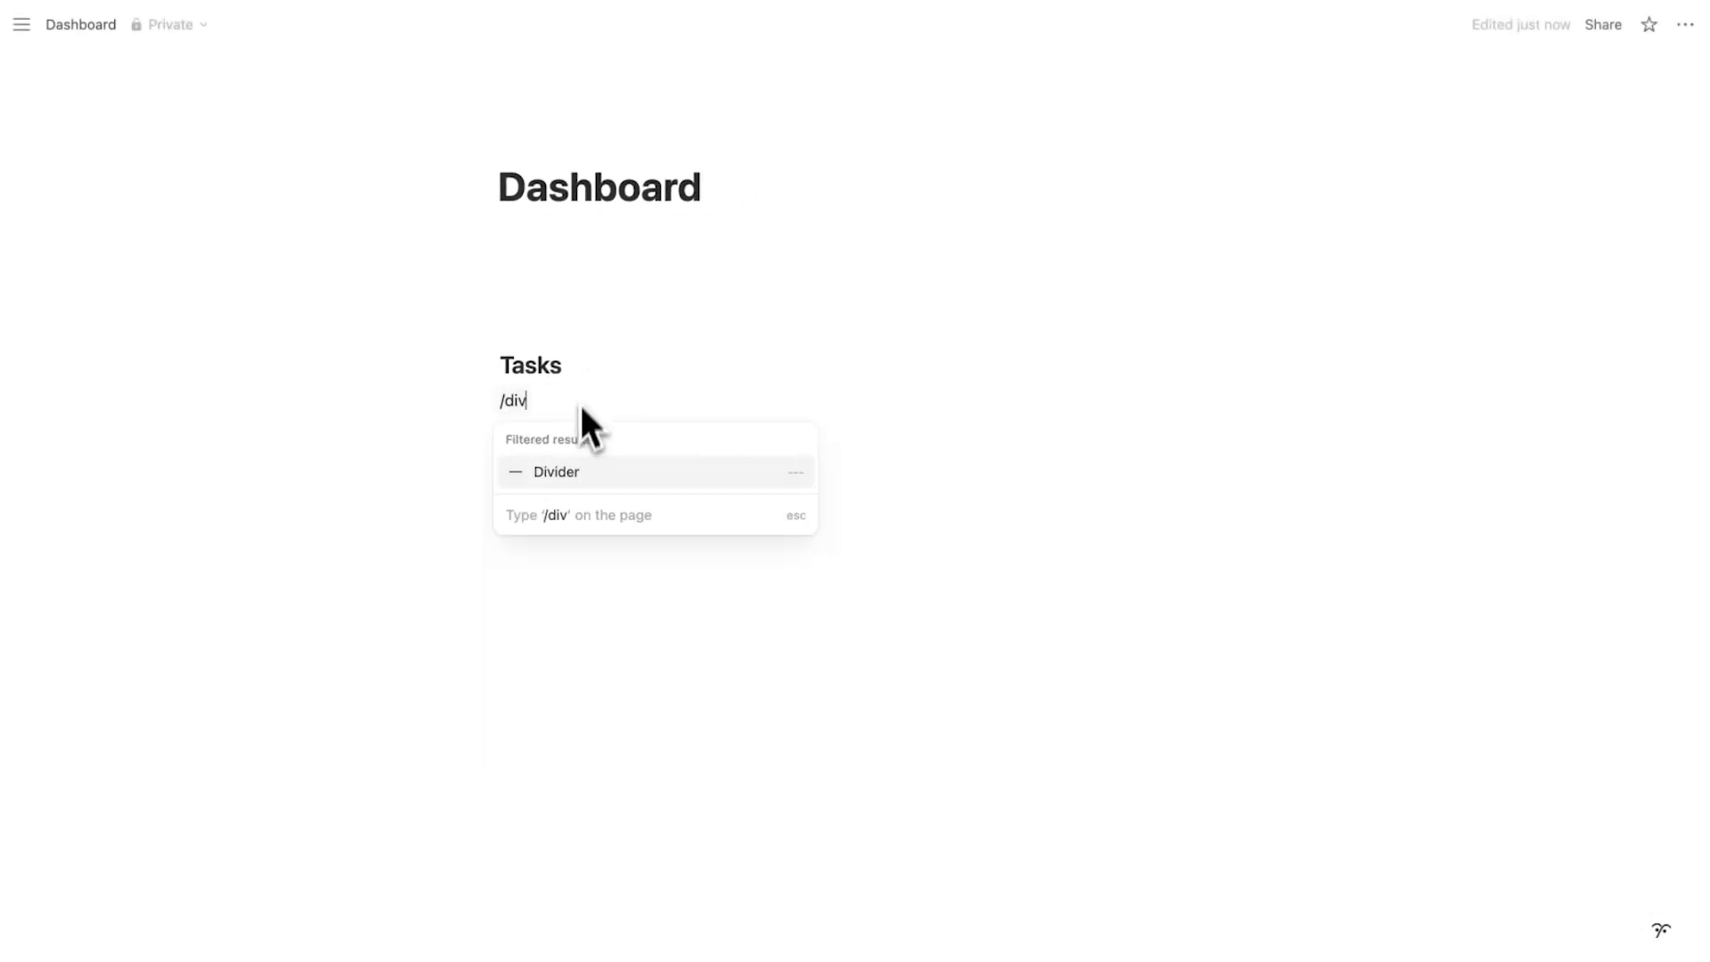
pyautogui.click(598, 475)
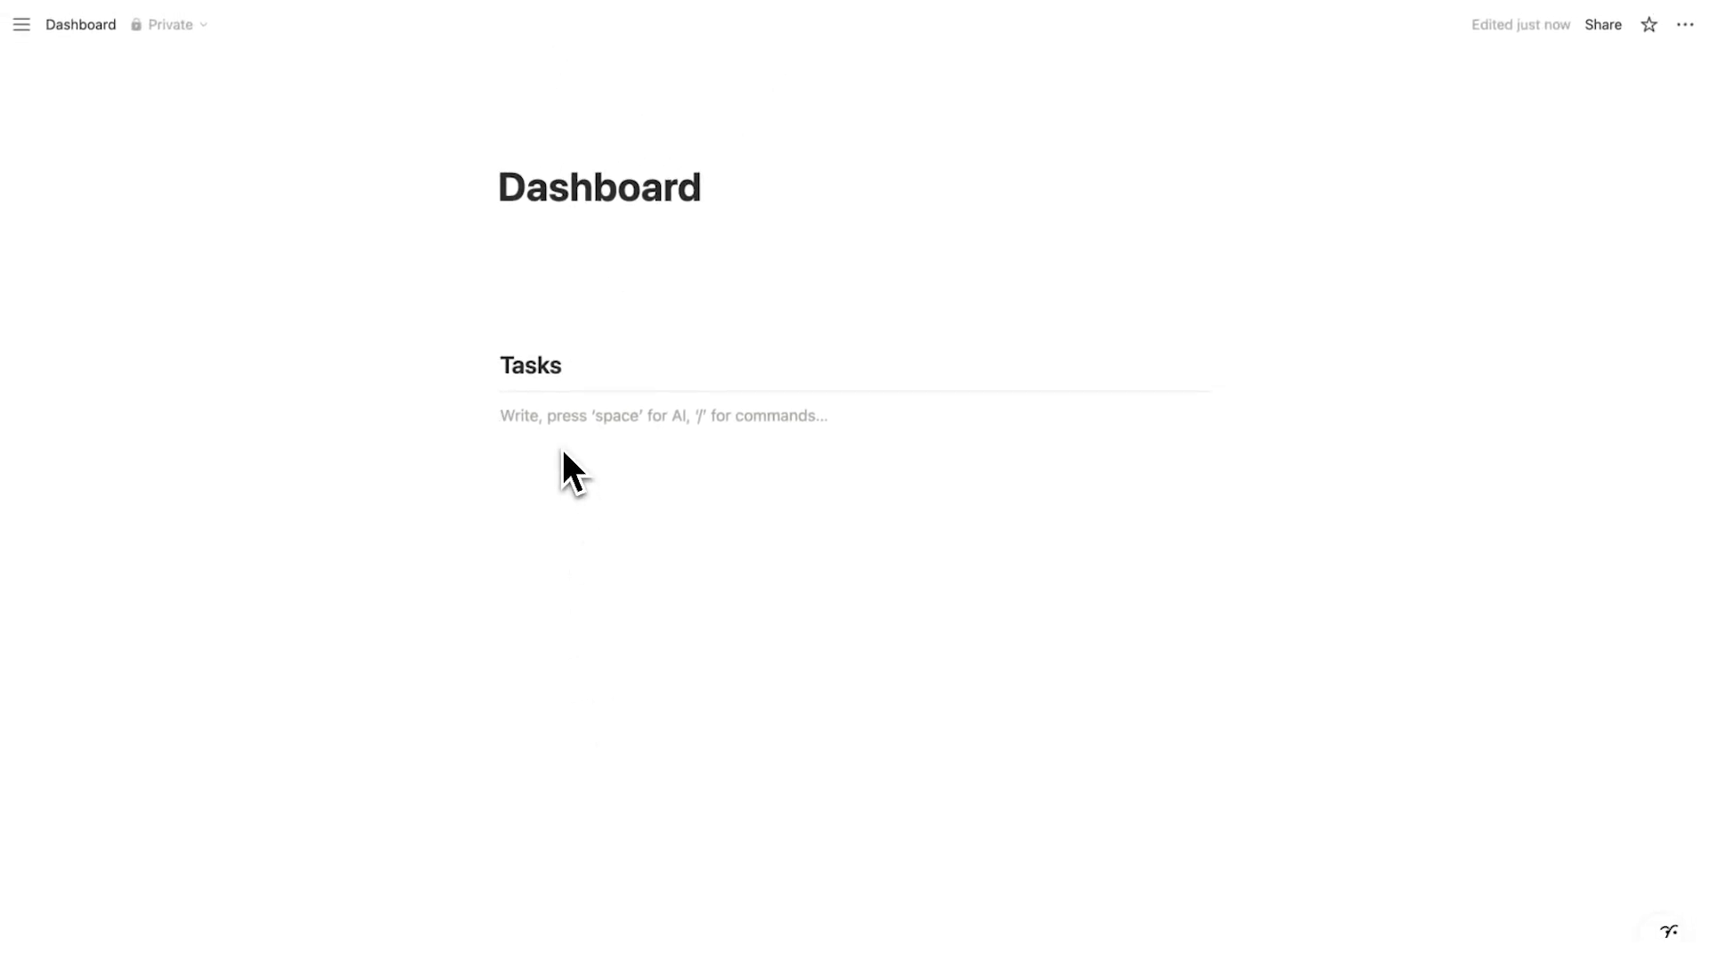
# List Task 1, Task 2 and Task 3 on separate lines under the divider
pyautogui.write('Task 1')
pyautogui.press('Return')
pyautogui.write('Task ')
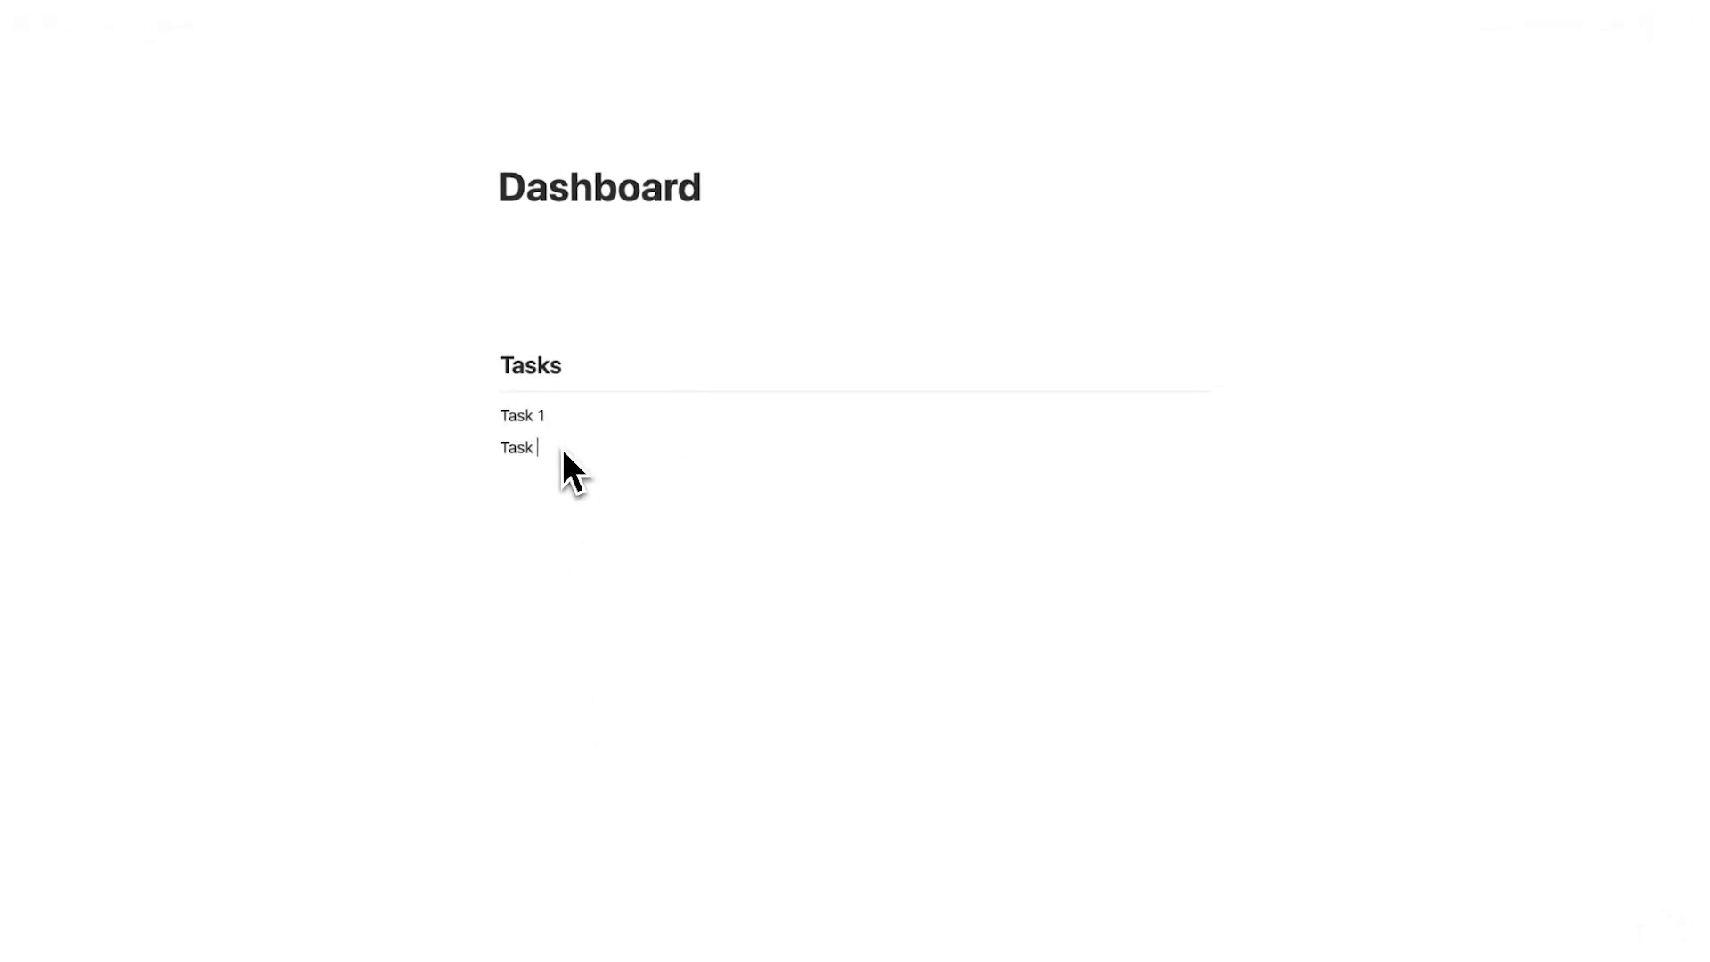
pyautogui.write('2')
pyautogui.press('Return')
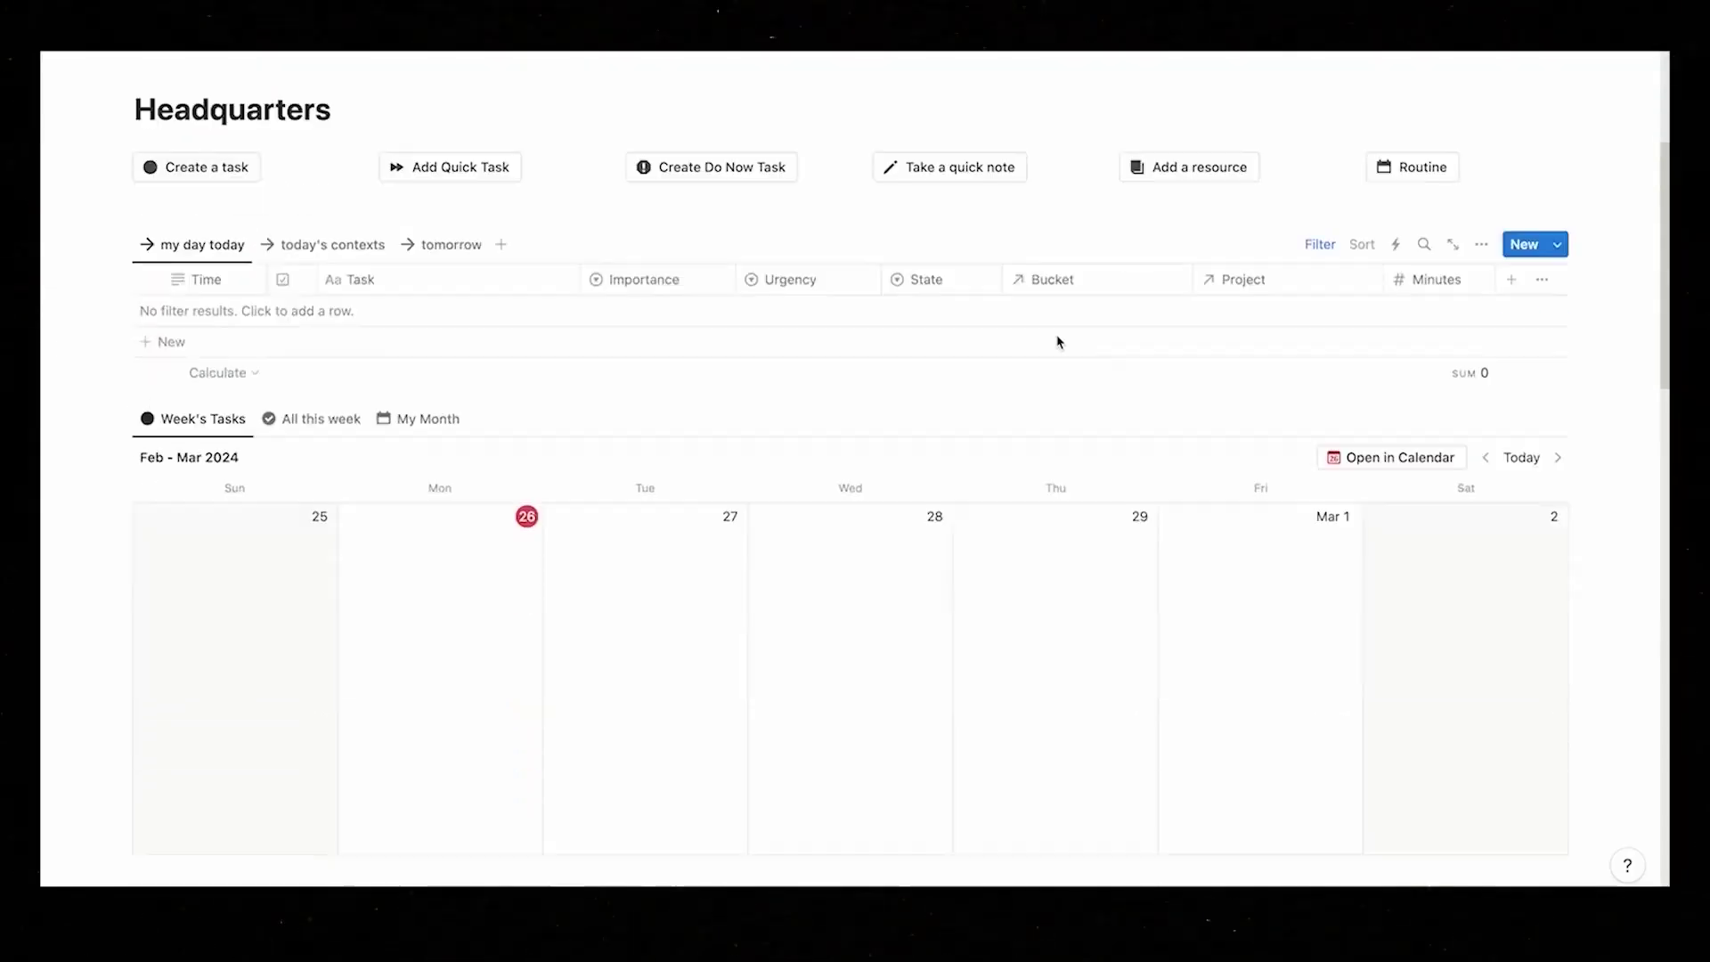
pyautogui.scroll(-20, 1058, 339)
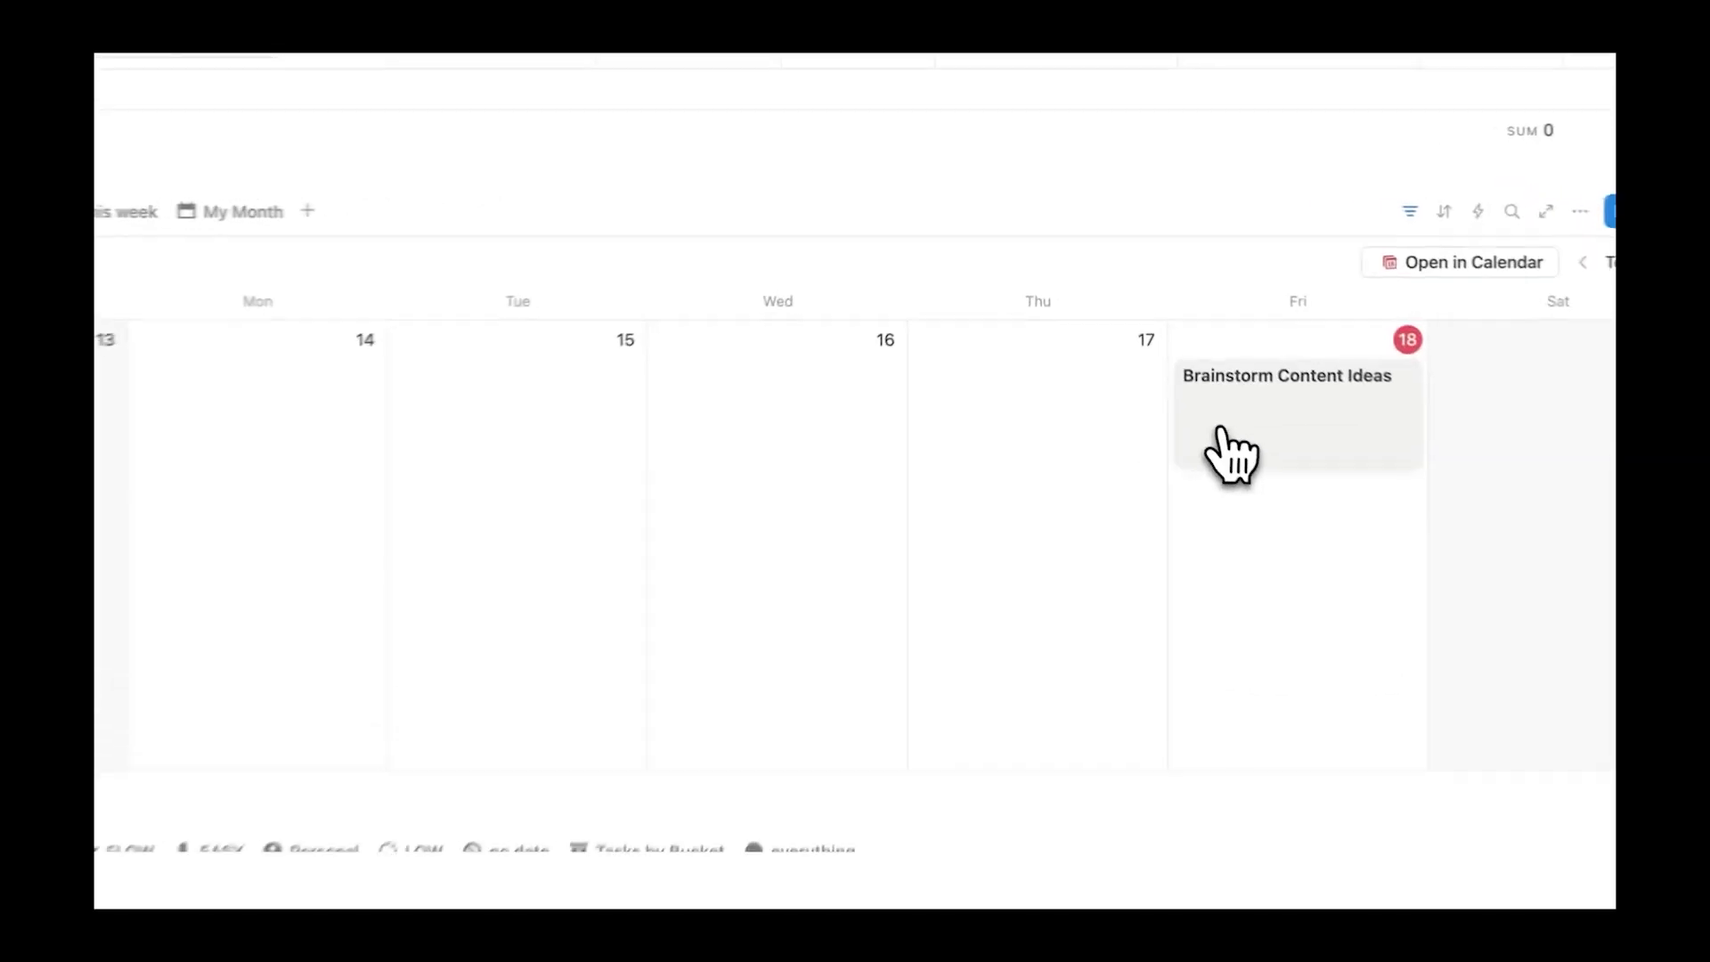
pyautogui.click(1202, 374)
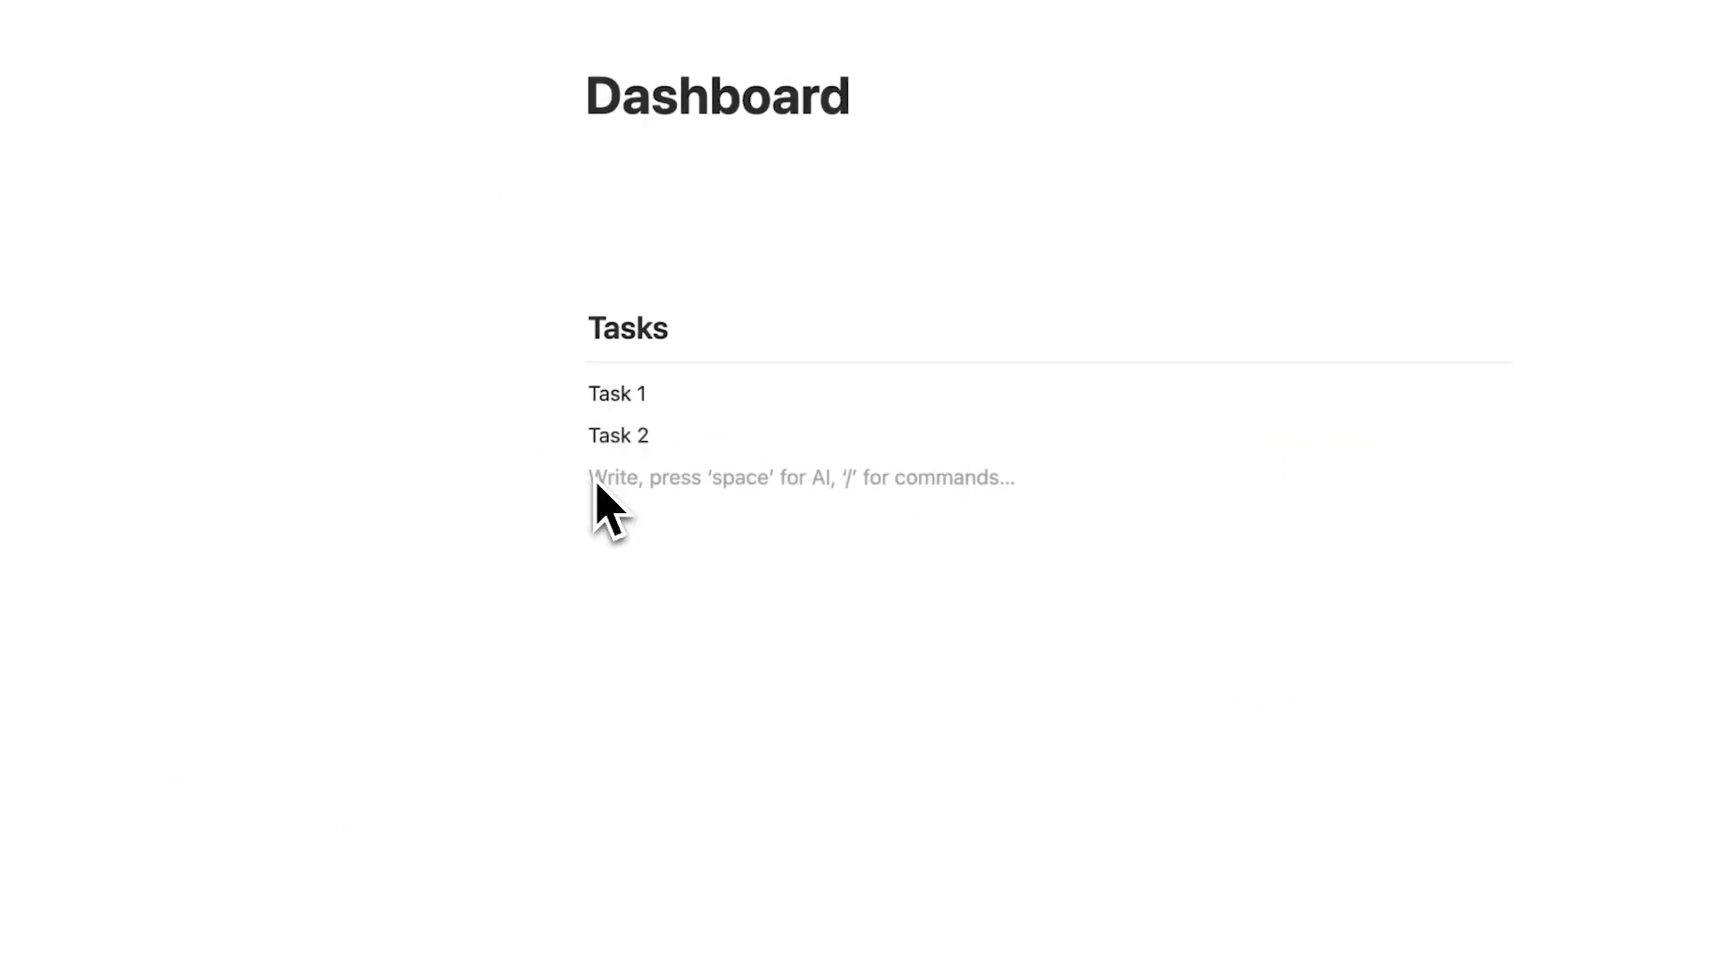
pyautogui.write('Tas')
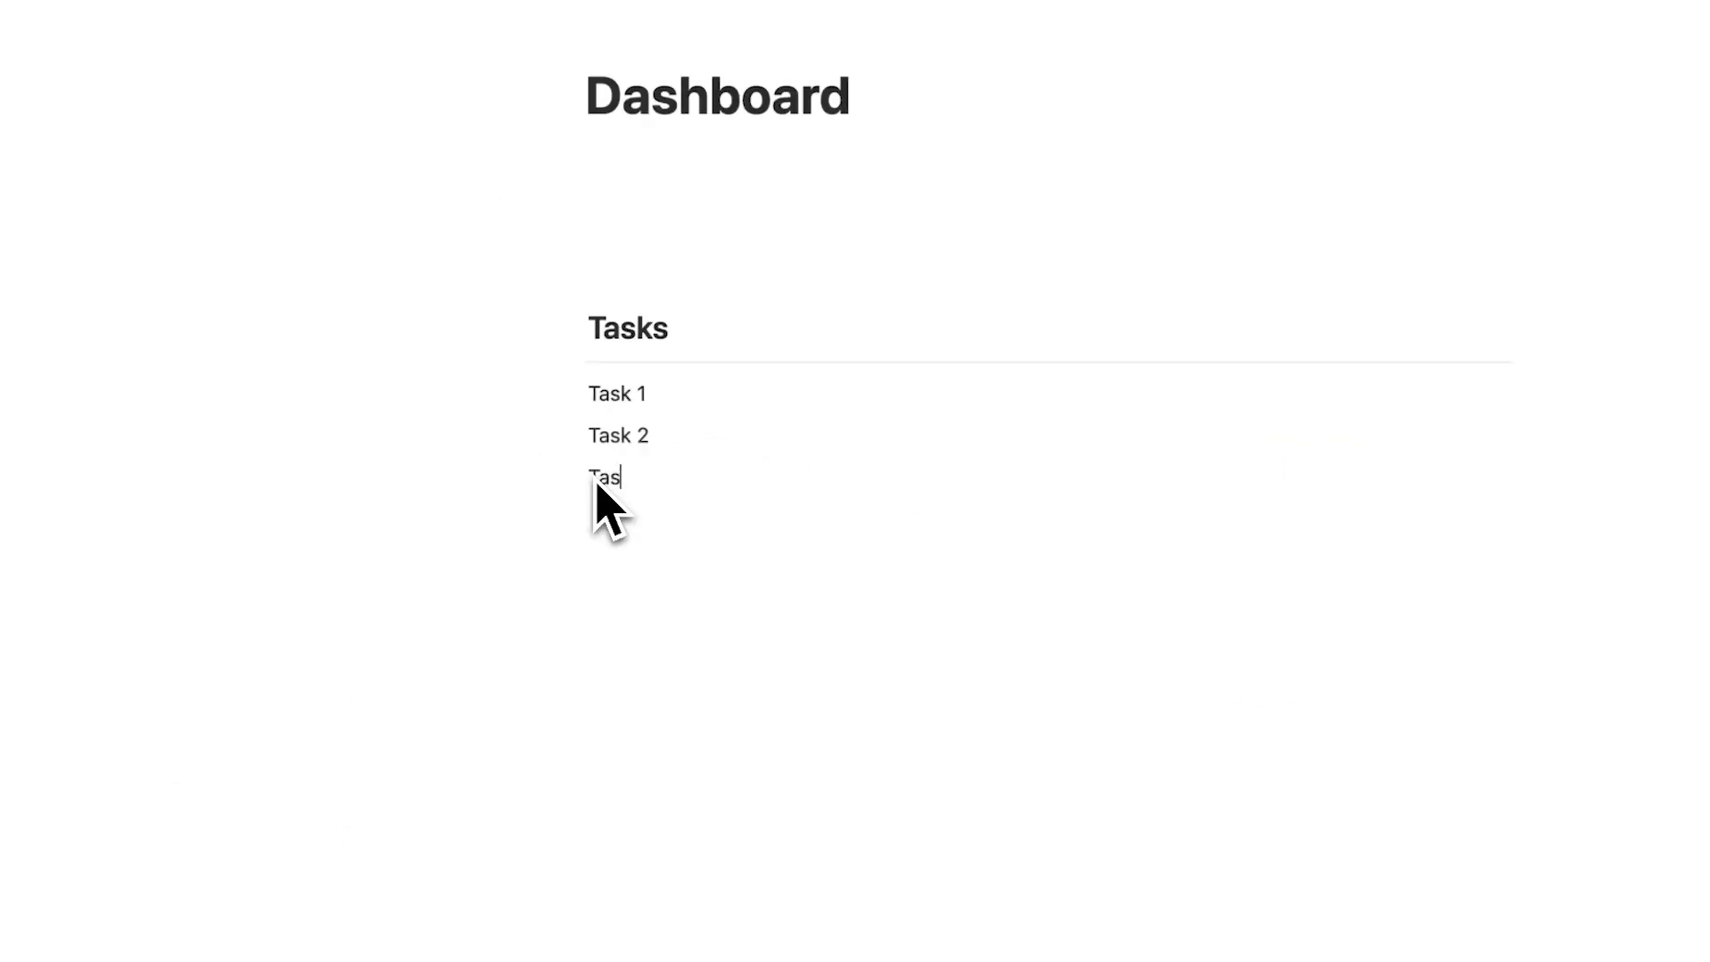
pyautogui.write('k 3')
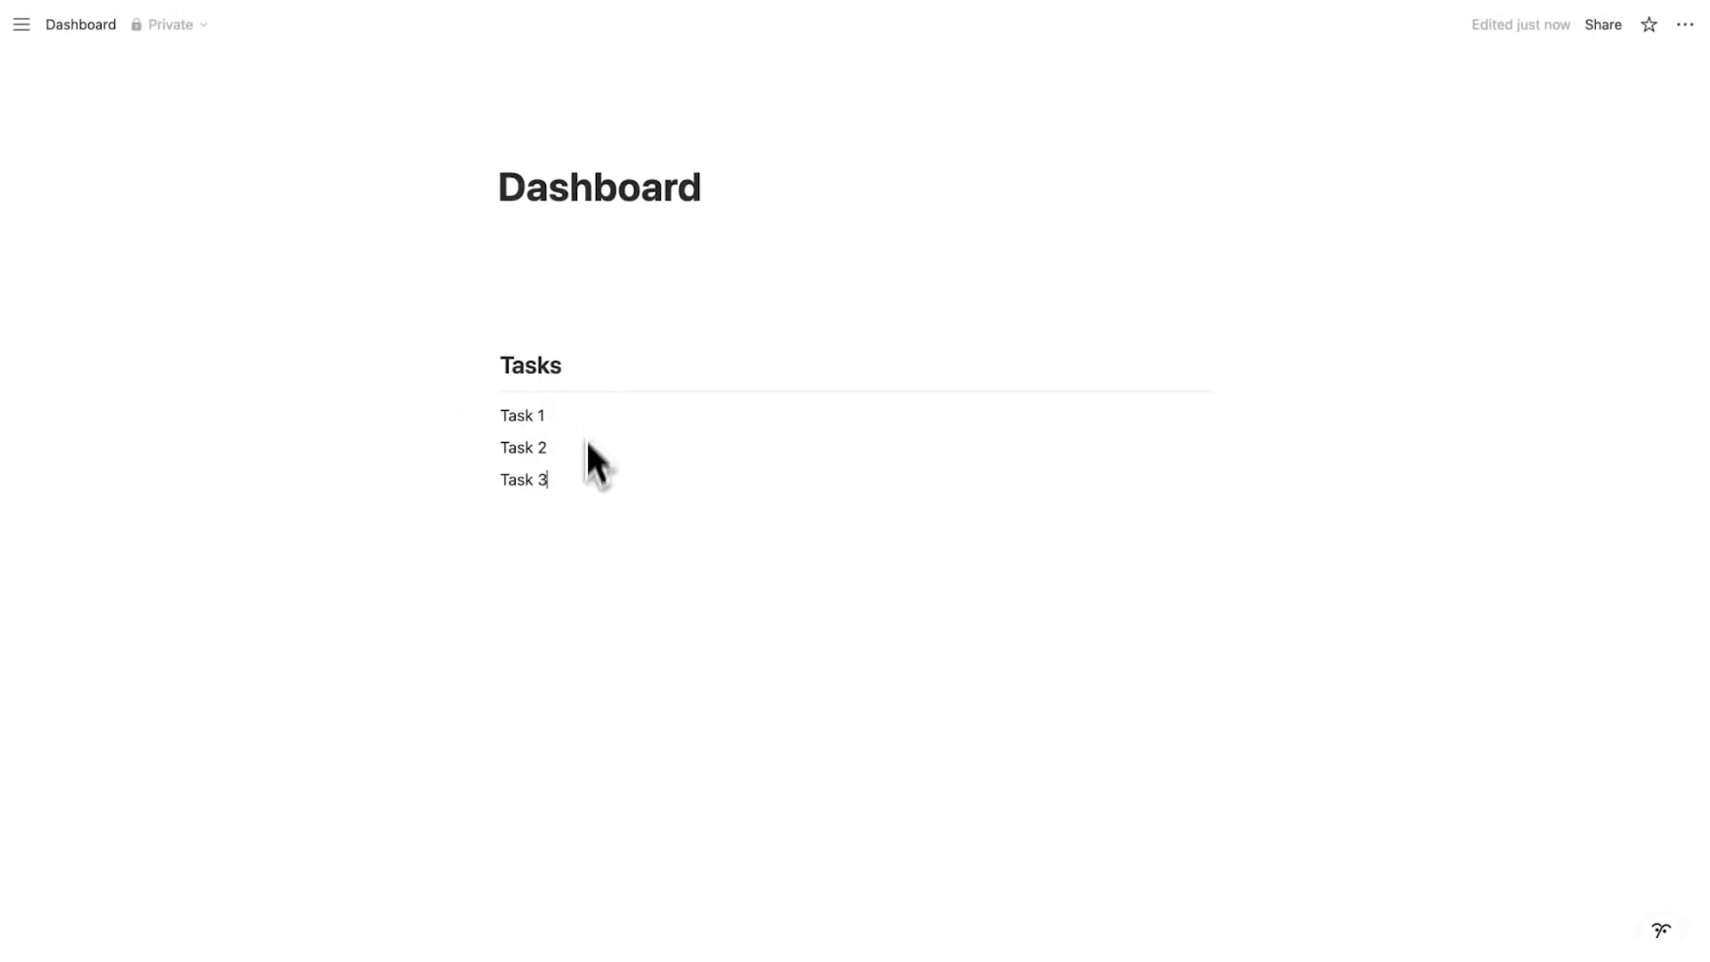
# Insert a calendar database below the Dashboard title using /cal
pyautogui.click(591, 282)
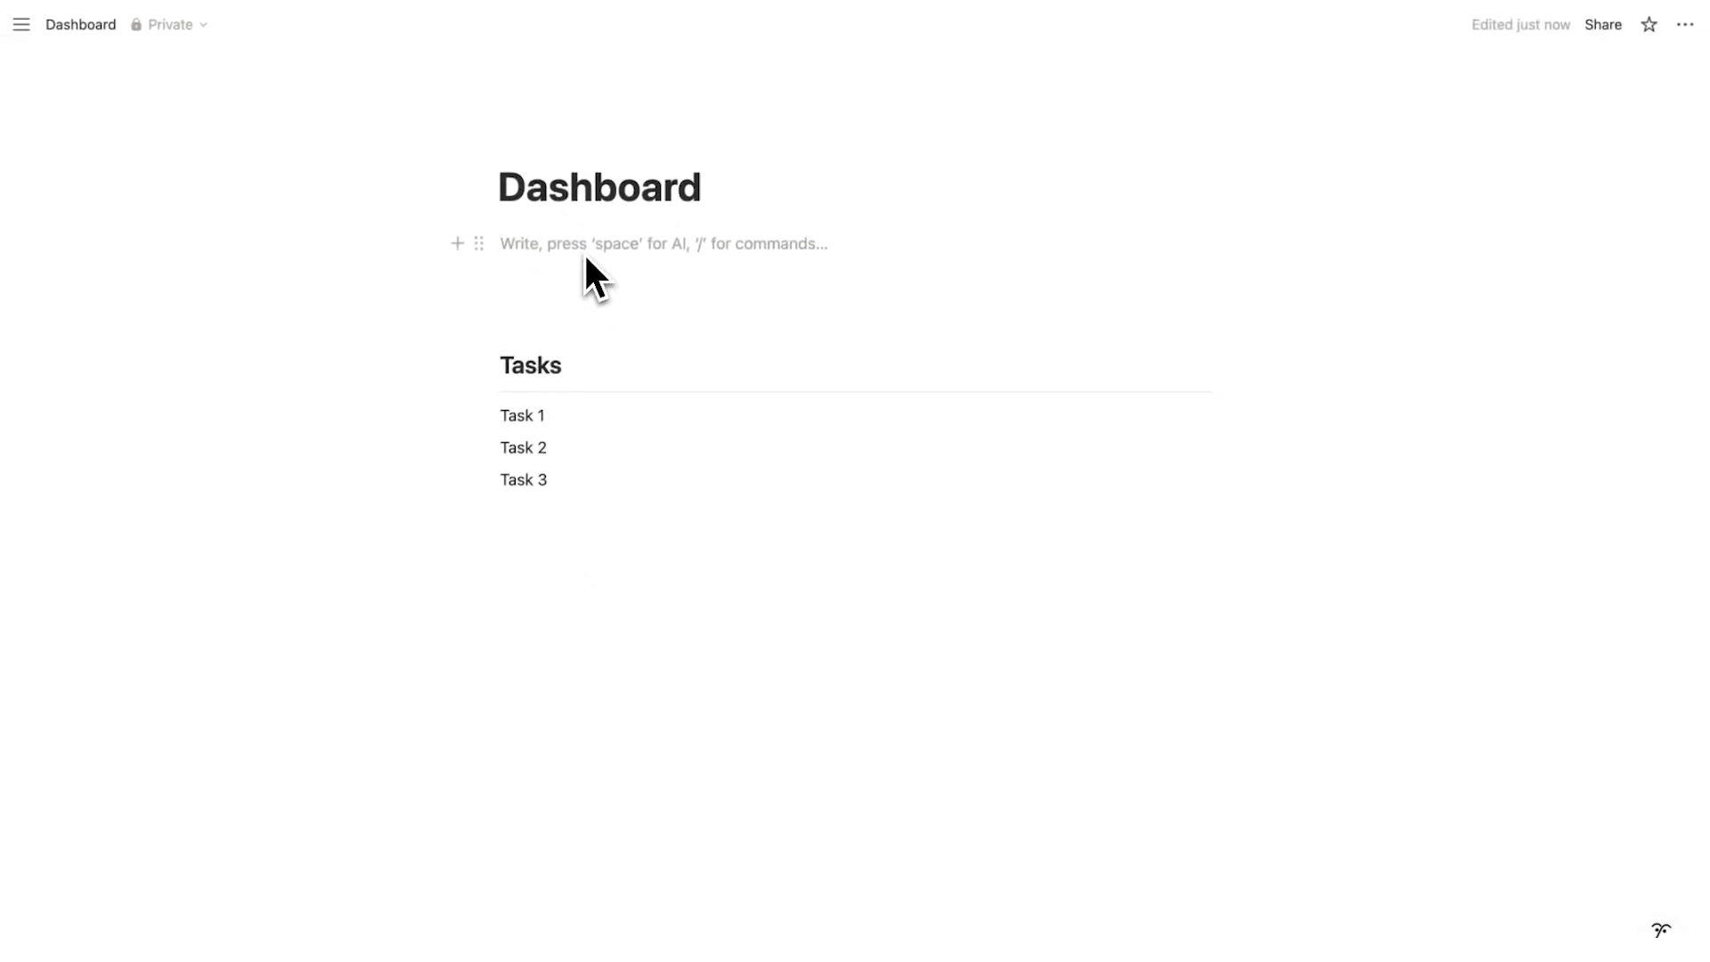
pyautogui.write('/cal')
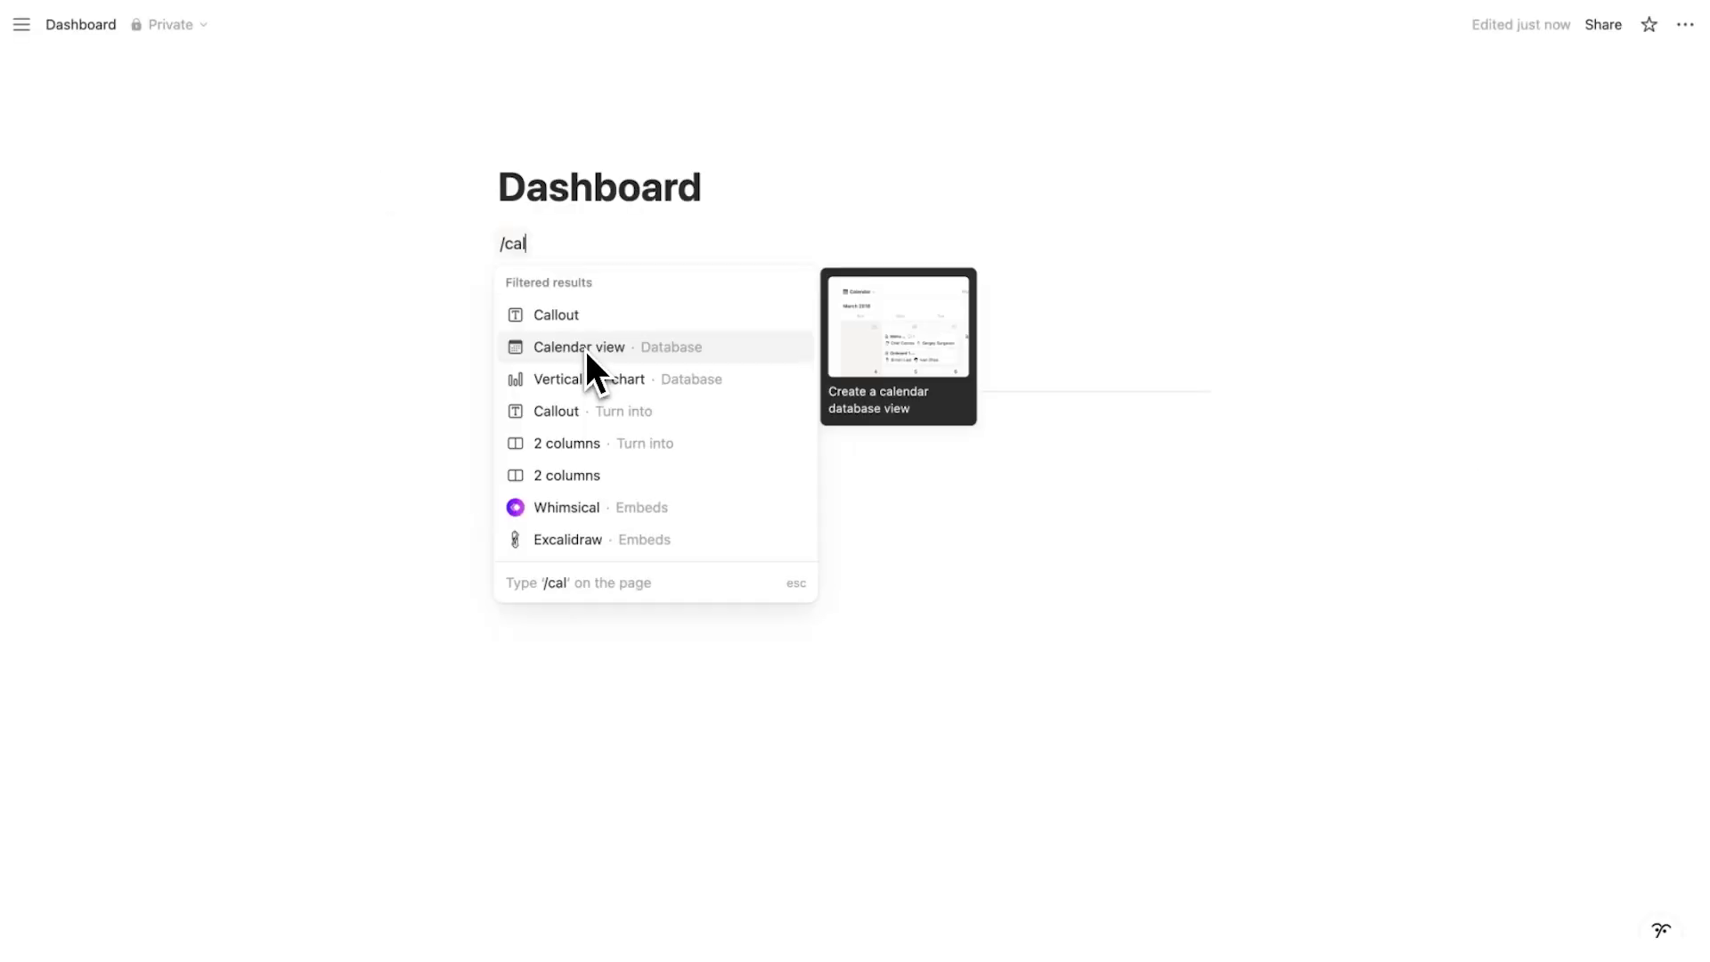
pyautogui.click(683, 354)
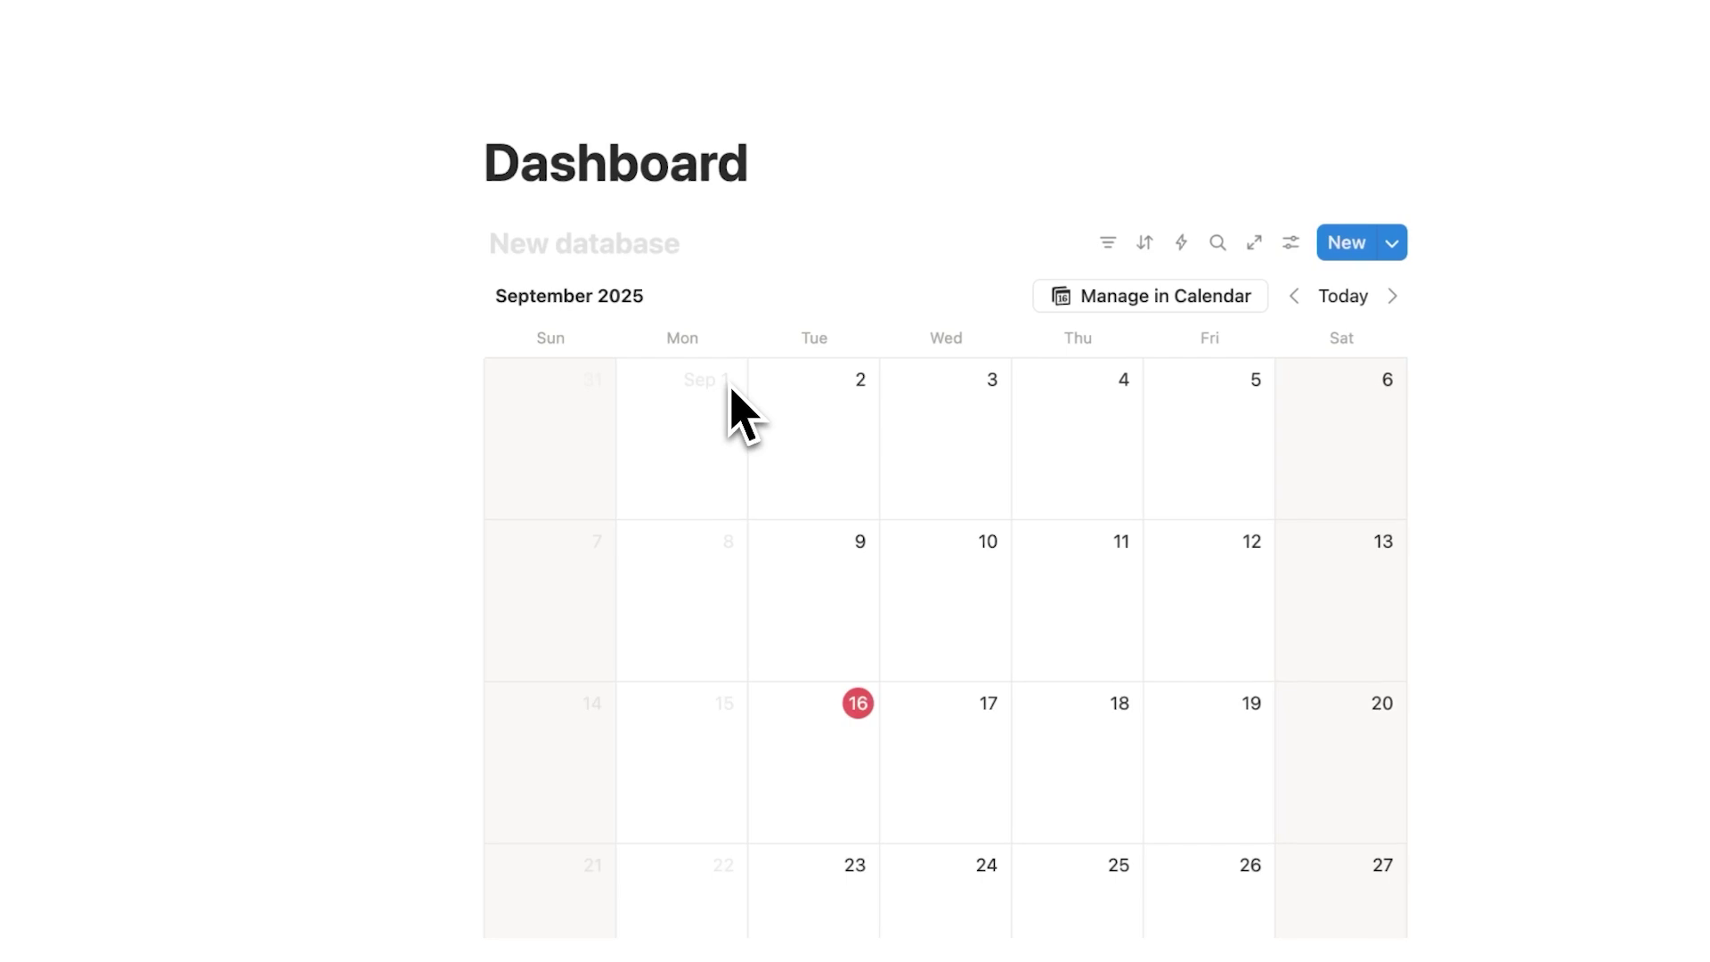
pyautogui.click(1095, 263)
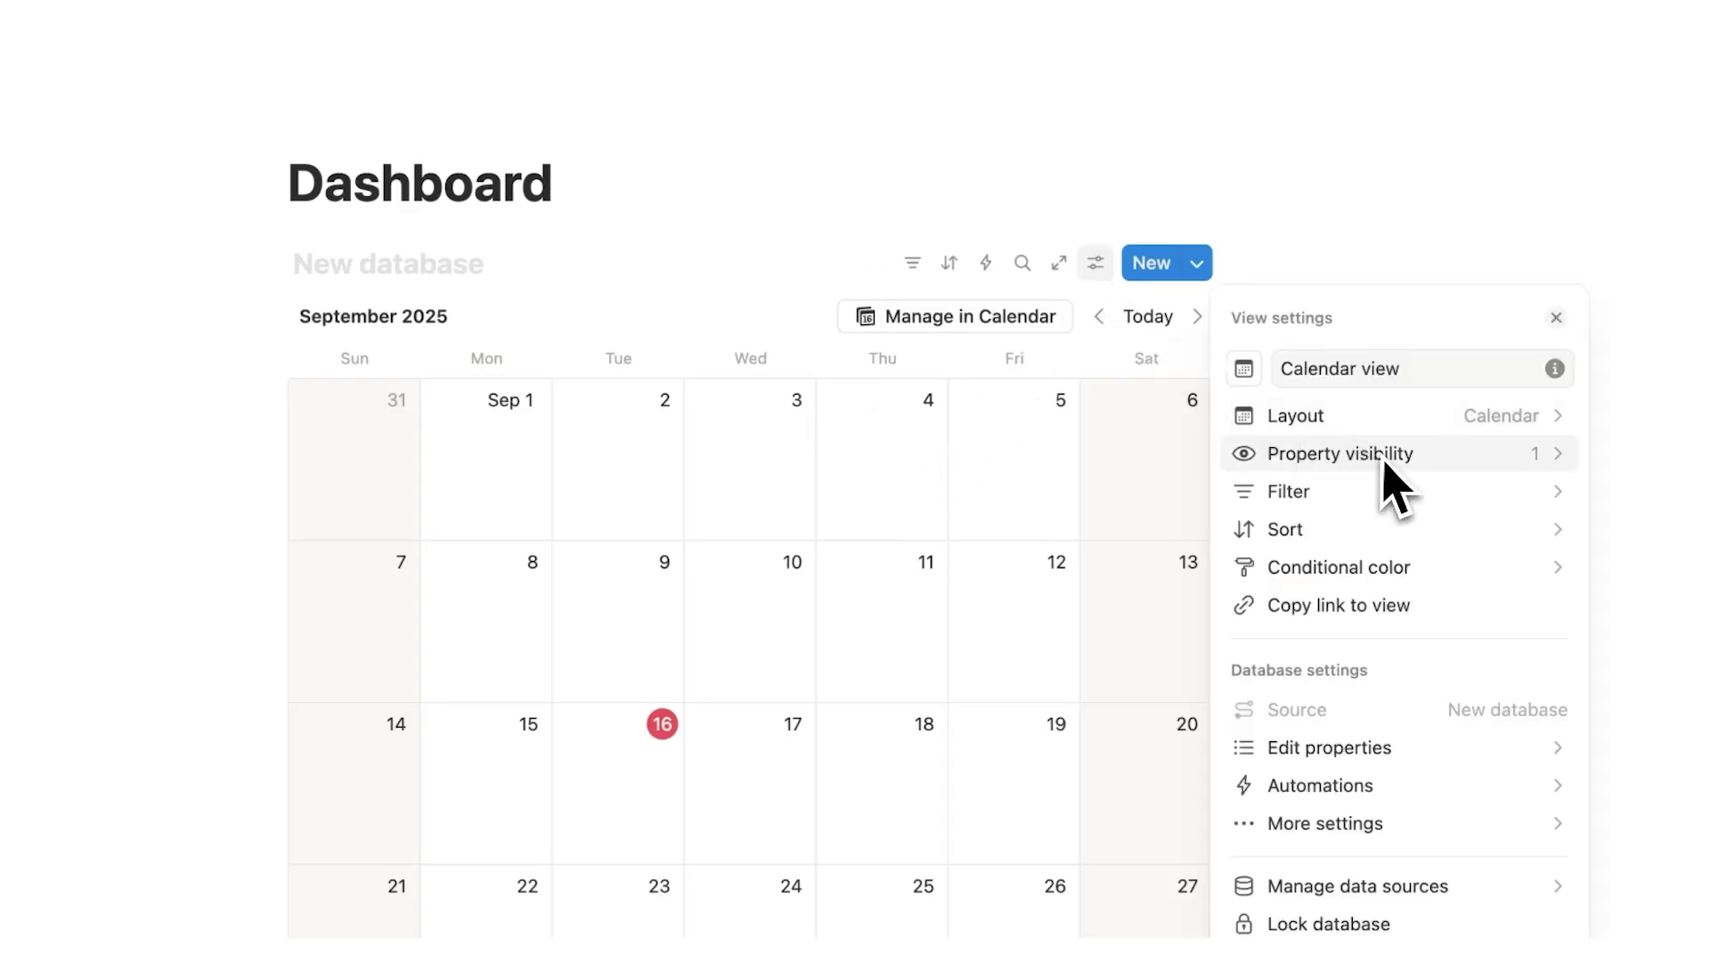
pyautogui.click(975, 506)
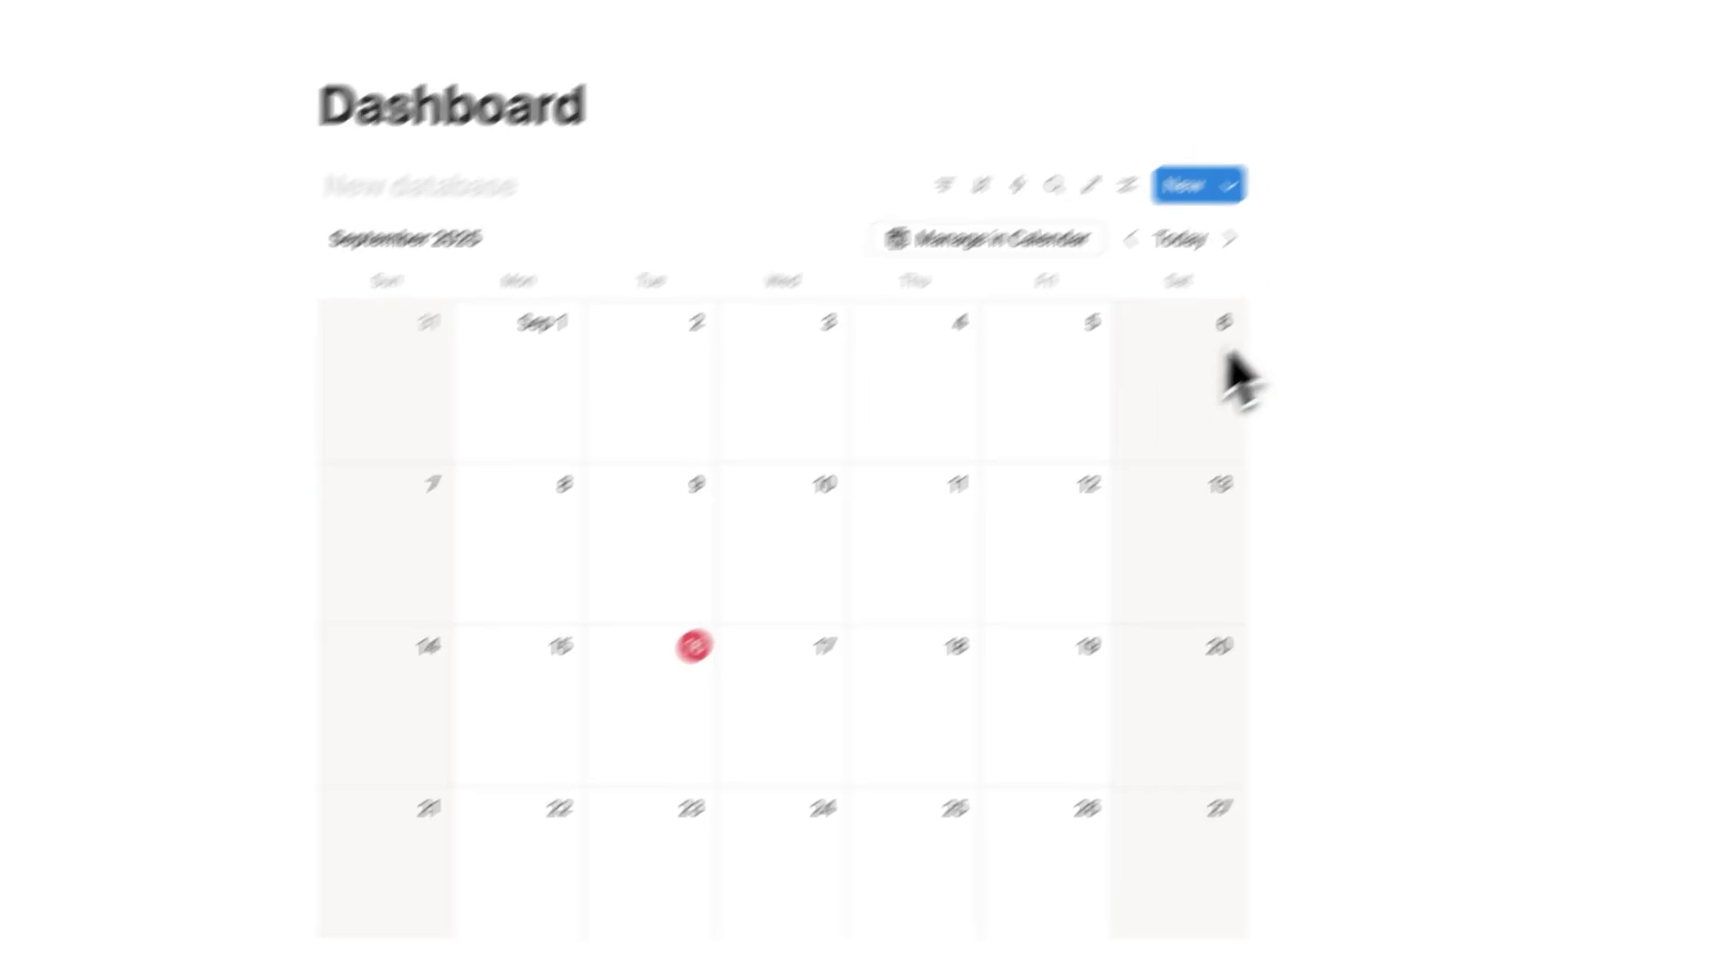
# Switch the Dashboard page to Full width in its page options
pyautogui.click(1683, 32)
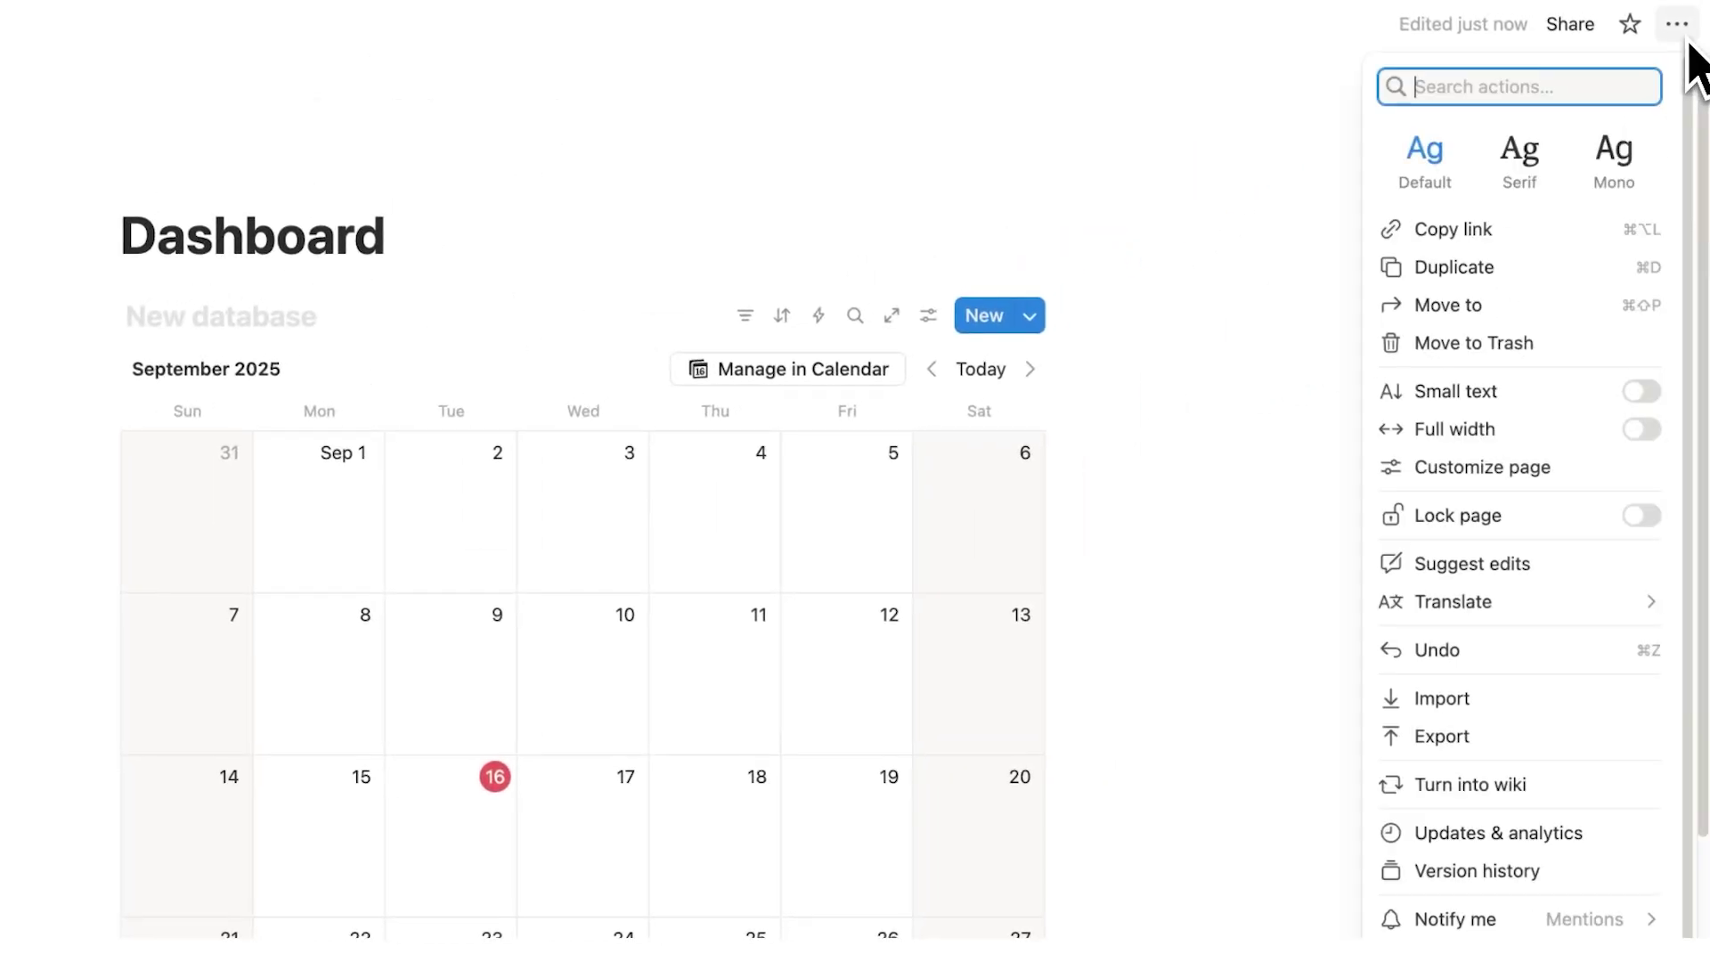
pyautogui.click(1639, 436)
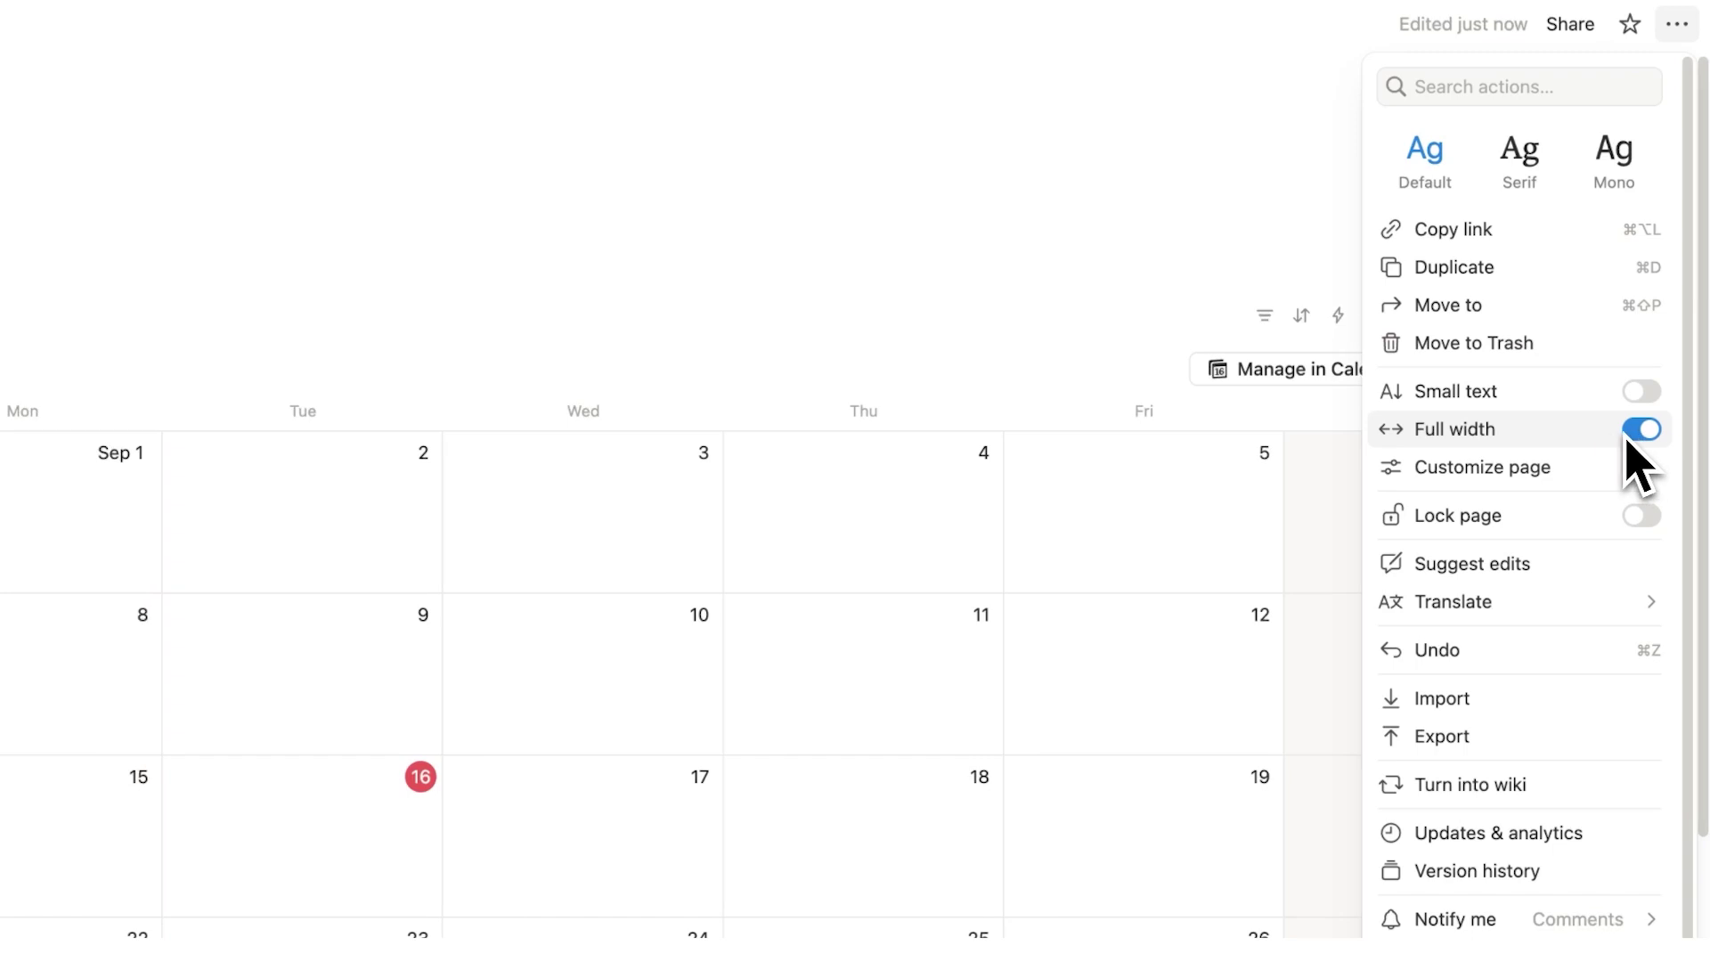
pyautogui.click(855, 578)
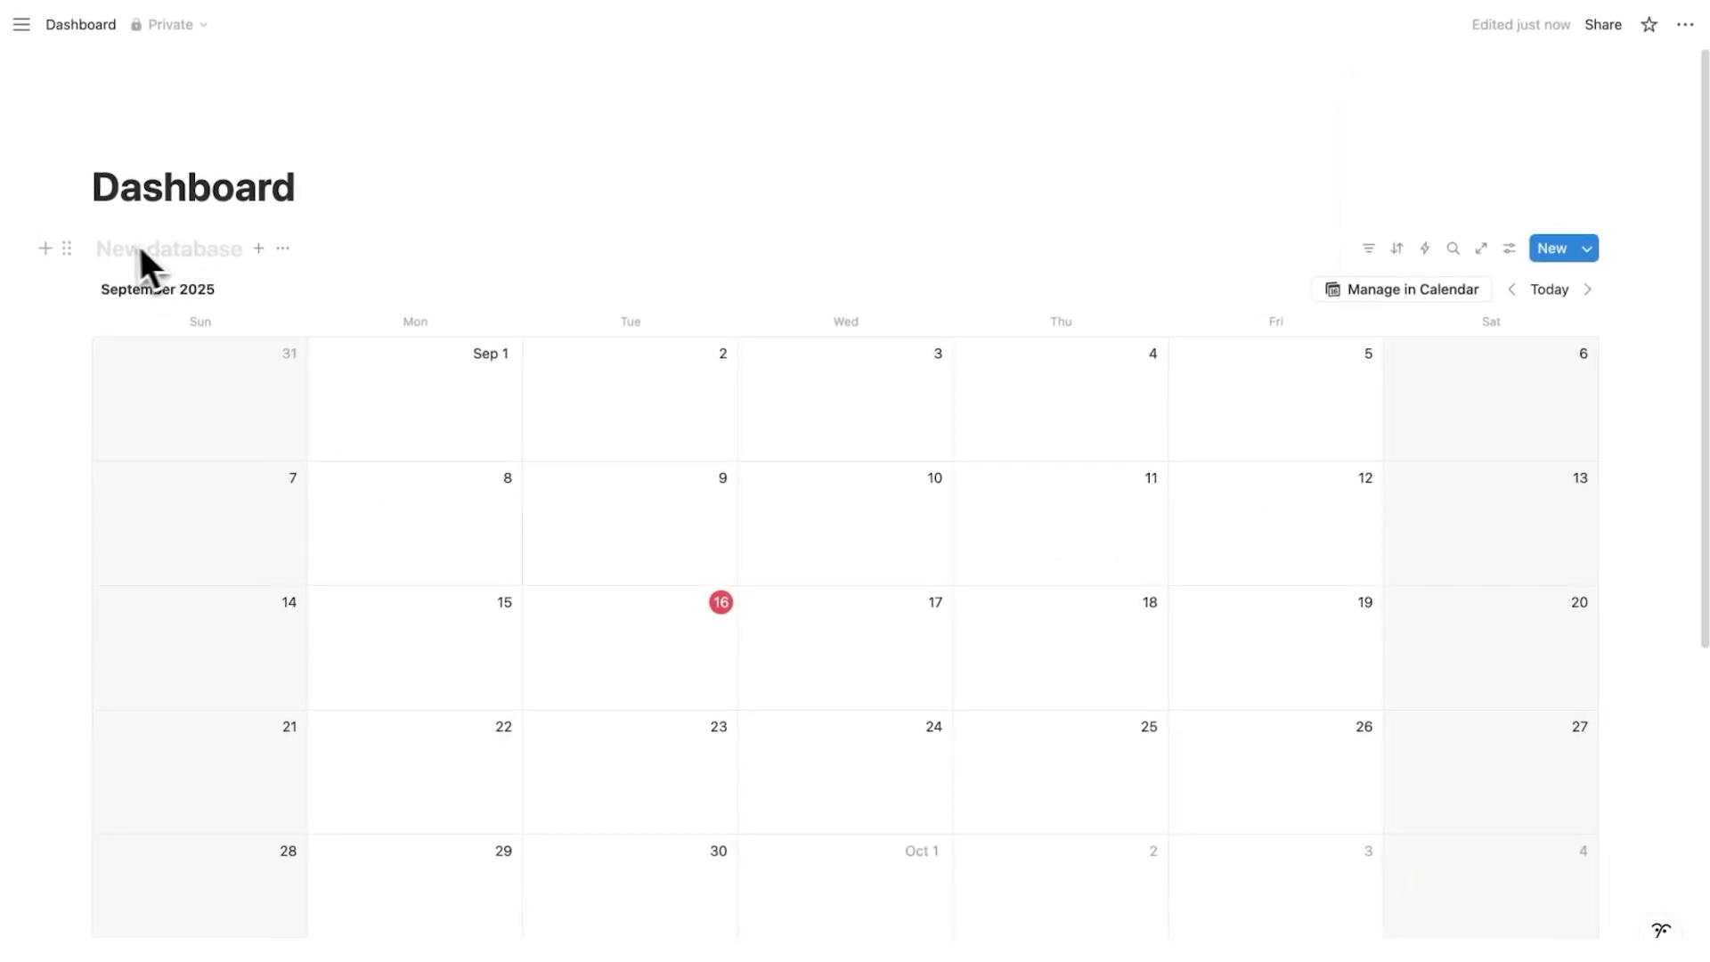
# Rename the database to Calendar and set its layout to show one week at a time
pyautogui.click(173, 249)
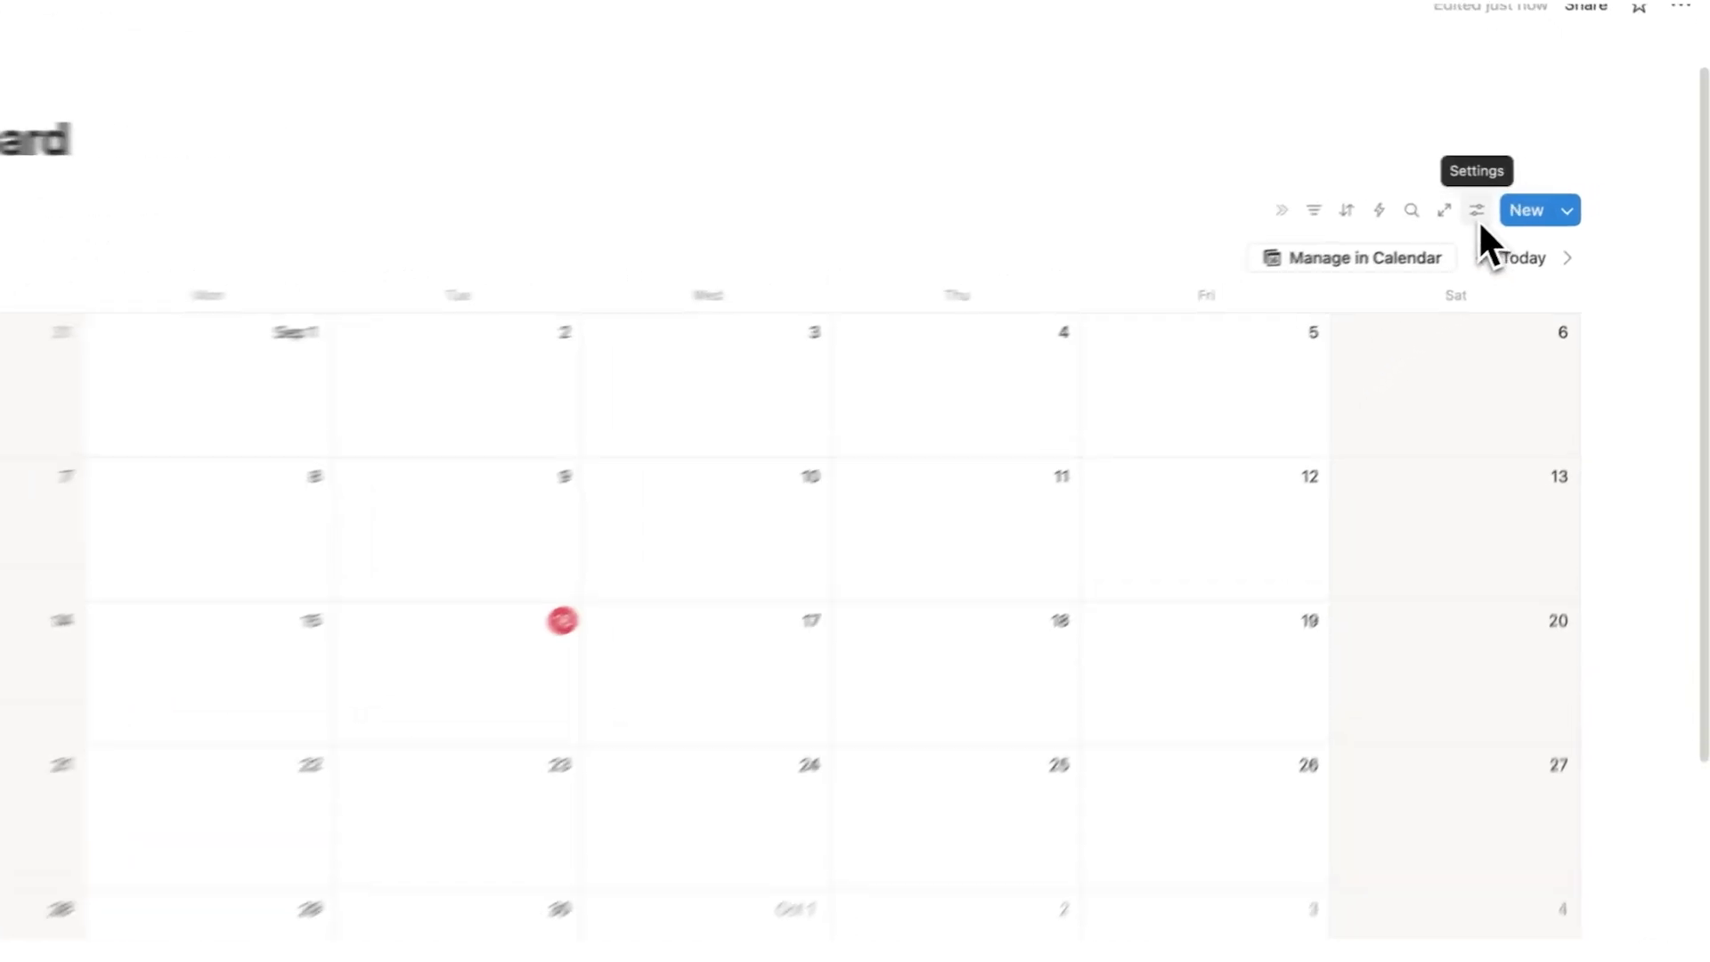
pyautogui.click(1509, 202)
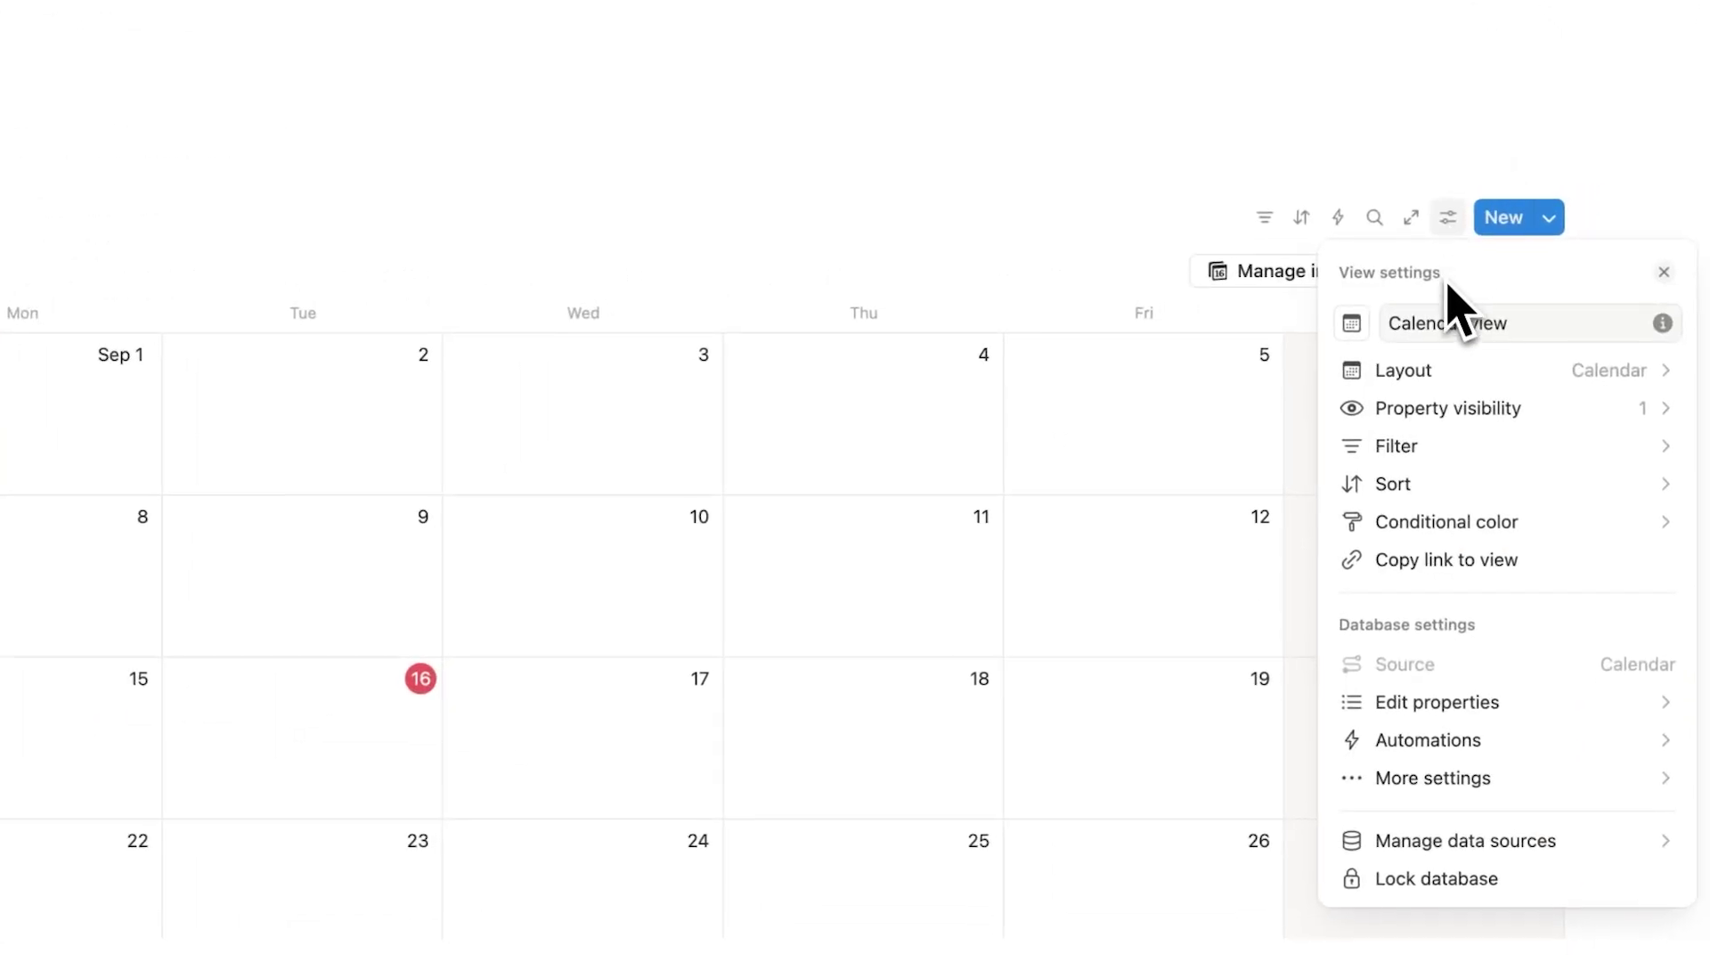
pyautogui.click(1476, 383)
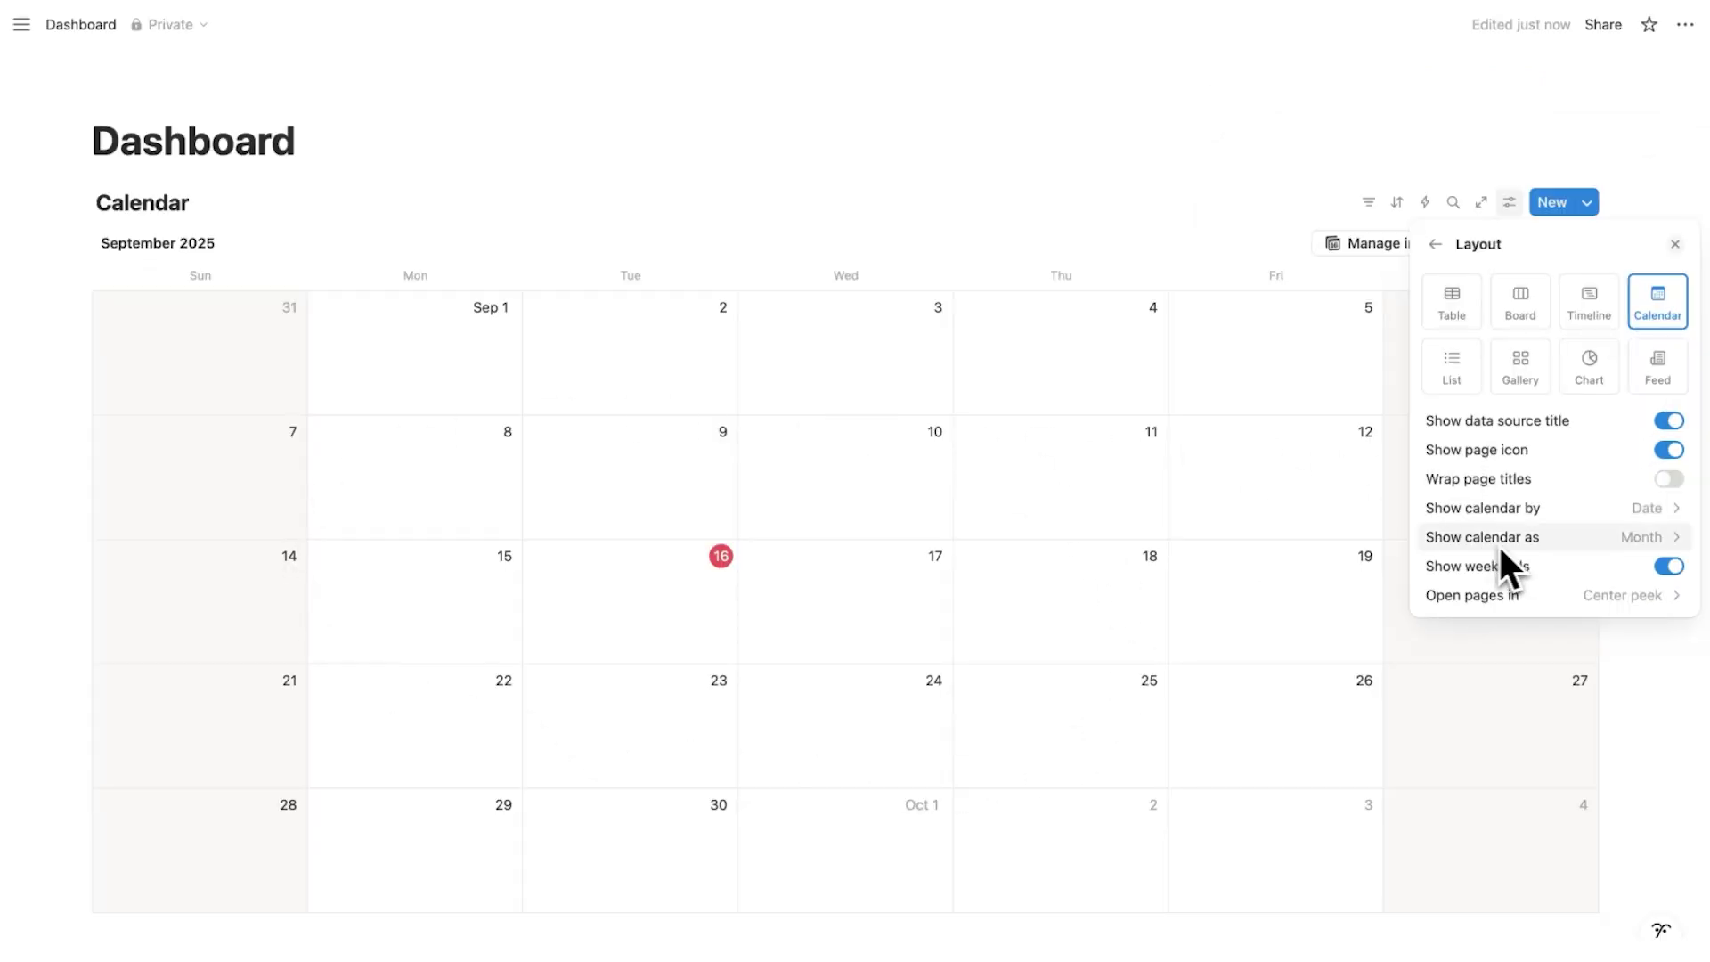
pyautogui.click(1559, 542)
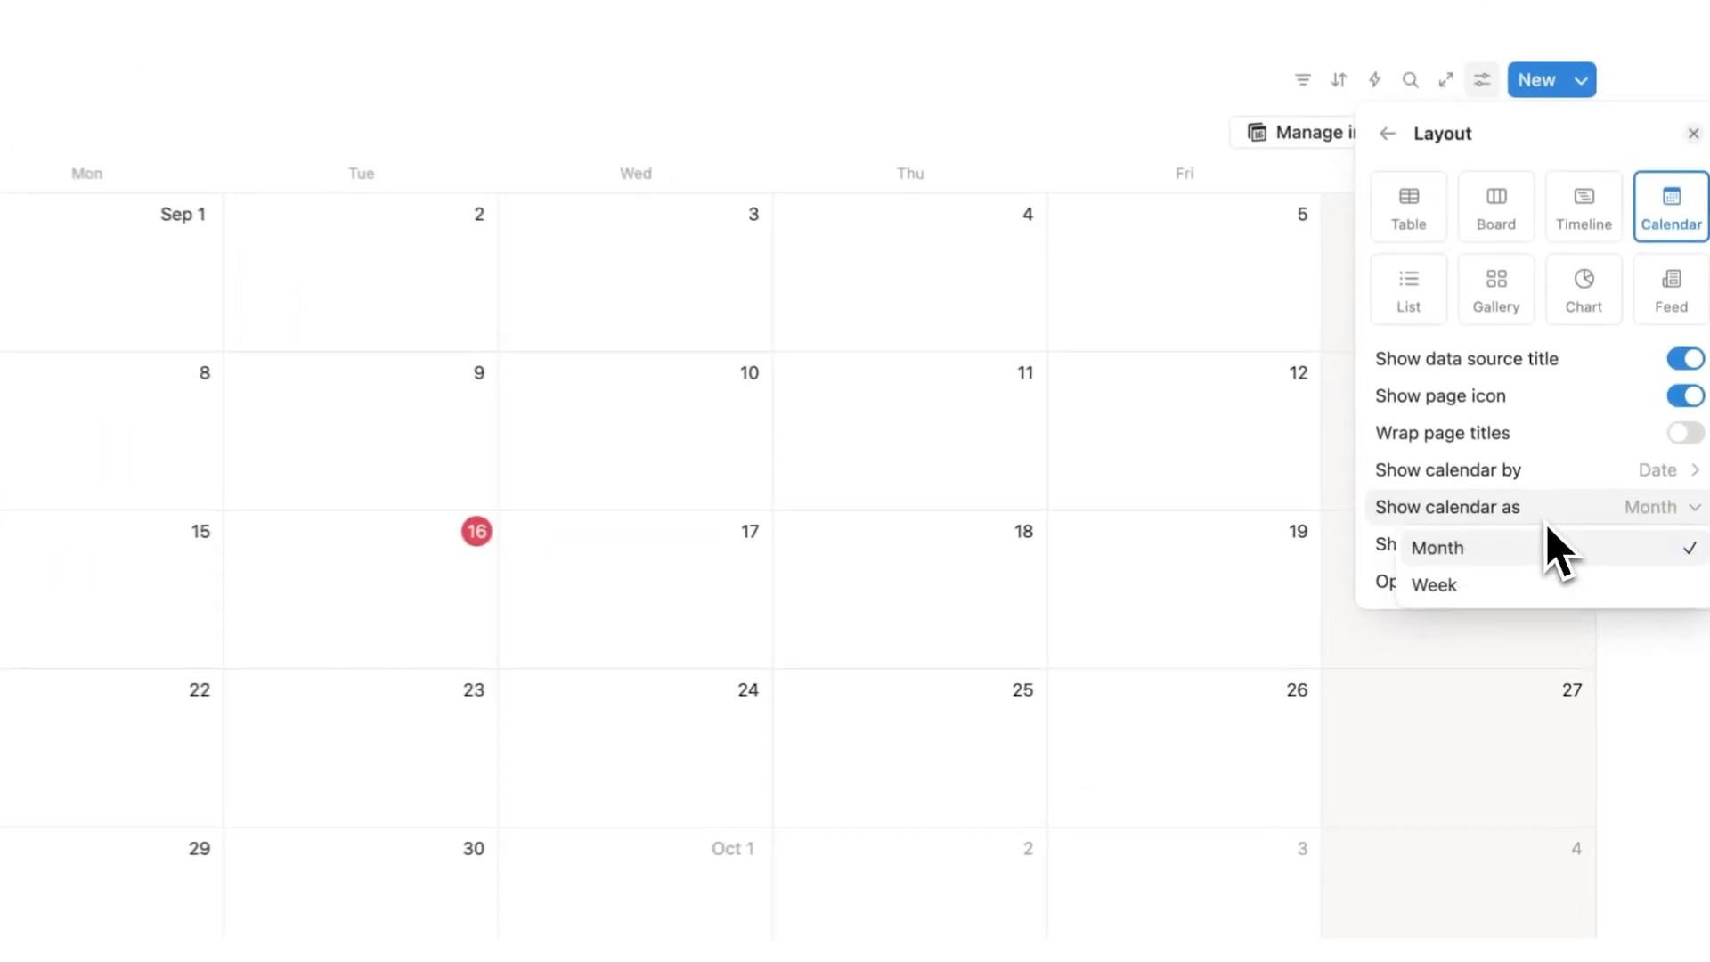
pyautogui.click(1506, 590)
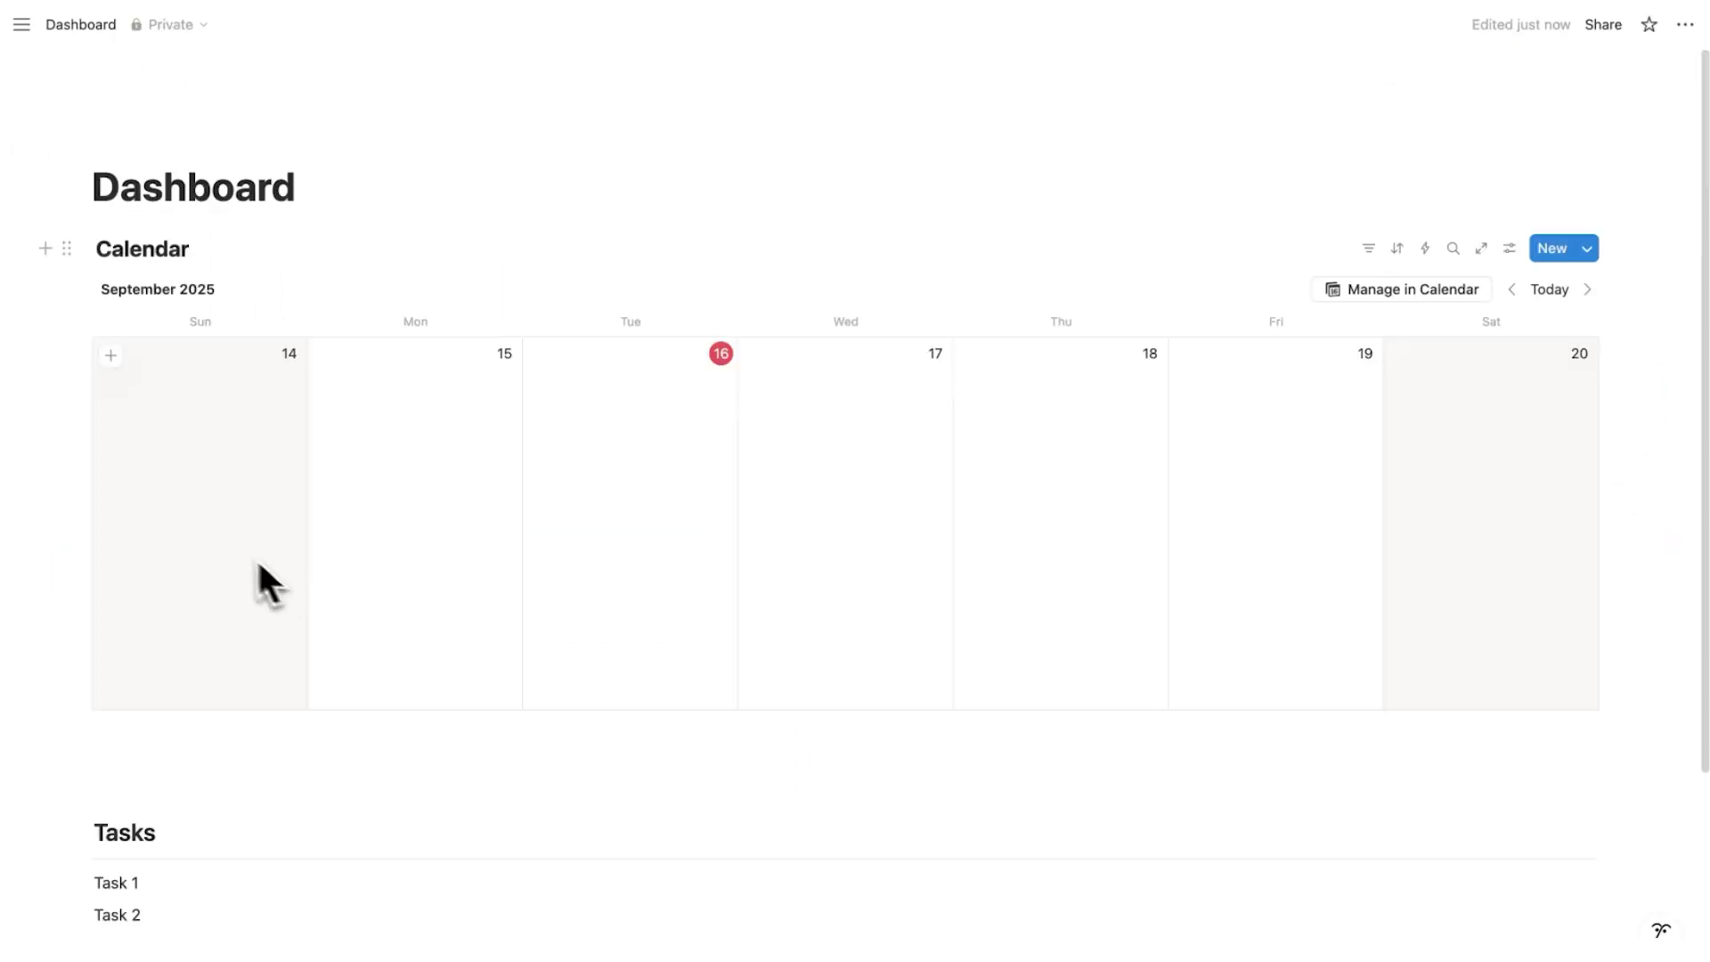
# Add a Task 4 line below Task 3 in the Tasks list
pyautogui.scroll(-3, 1363, 622)
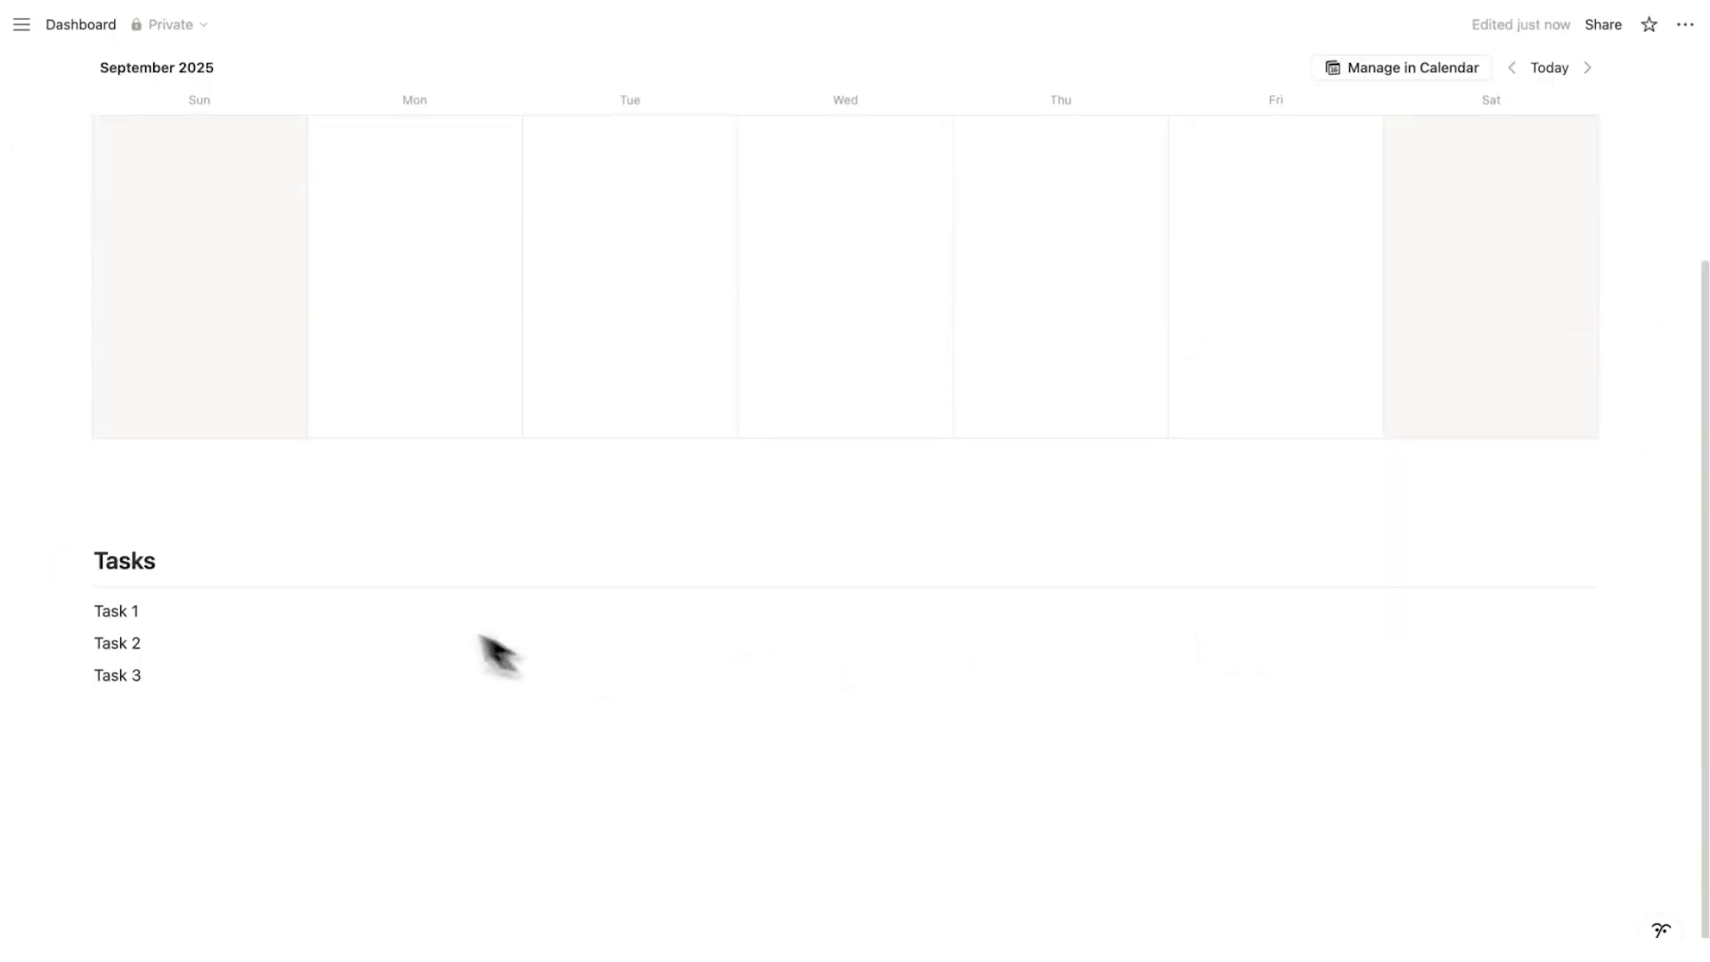
pyautogui.click(283, 663)
pyautogui.press('Return')
pyautogui.write('Task 4')
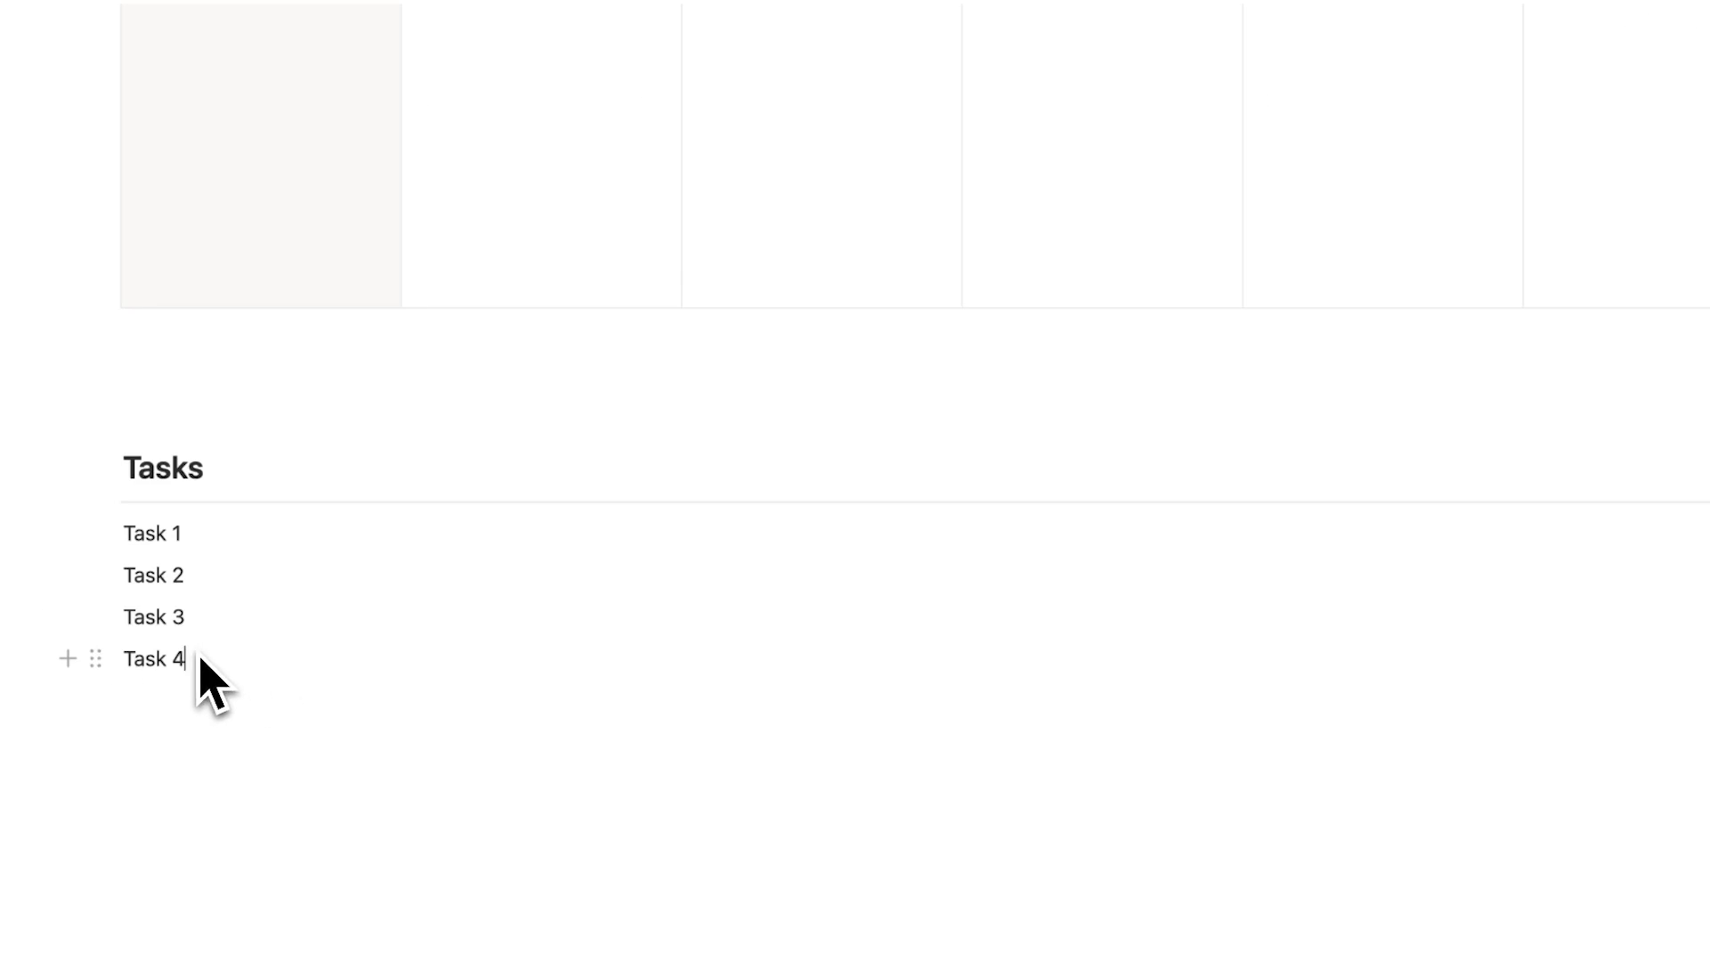
# Move Task 4 to the top of the list, above Task 1
pyautogui.moveTo(98, 660); pyautogui.dragTo(115, 529)
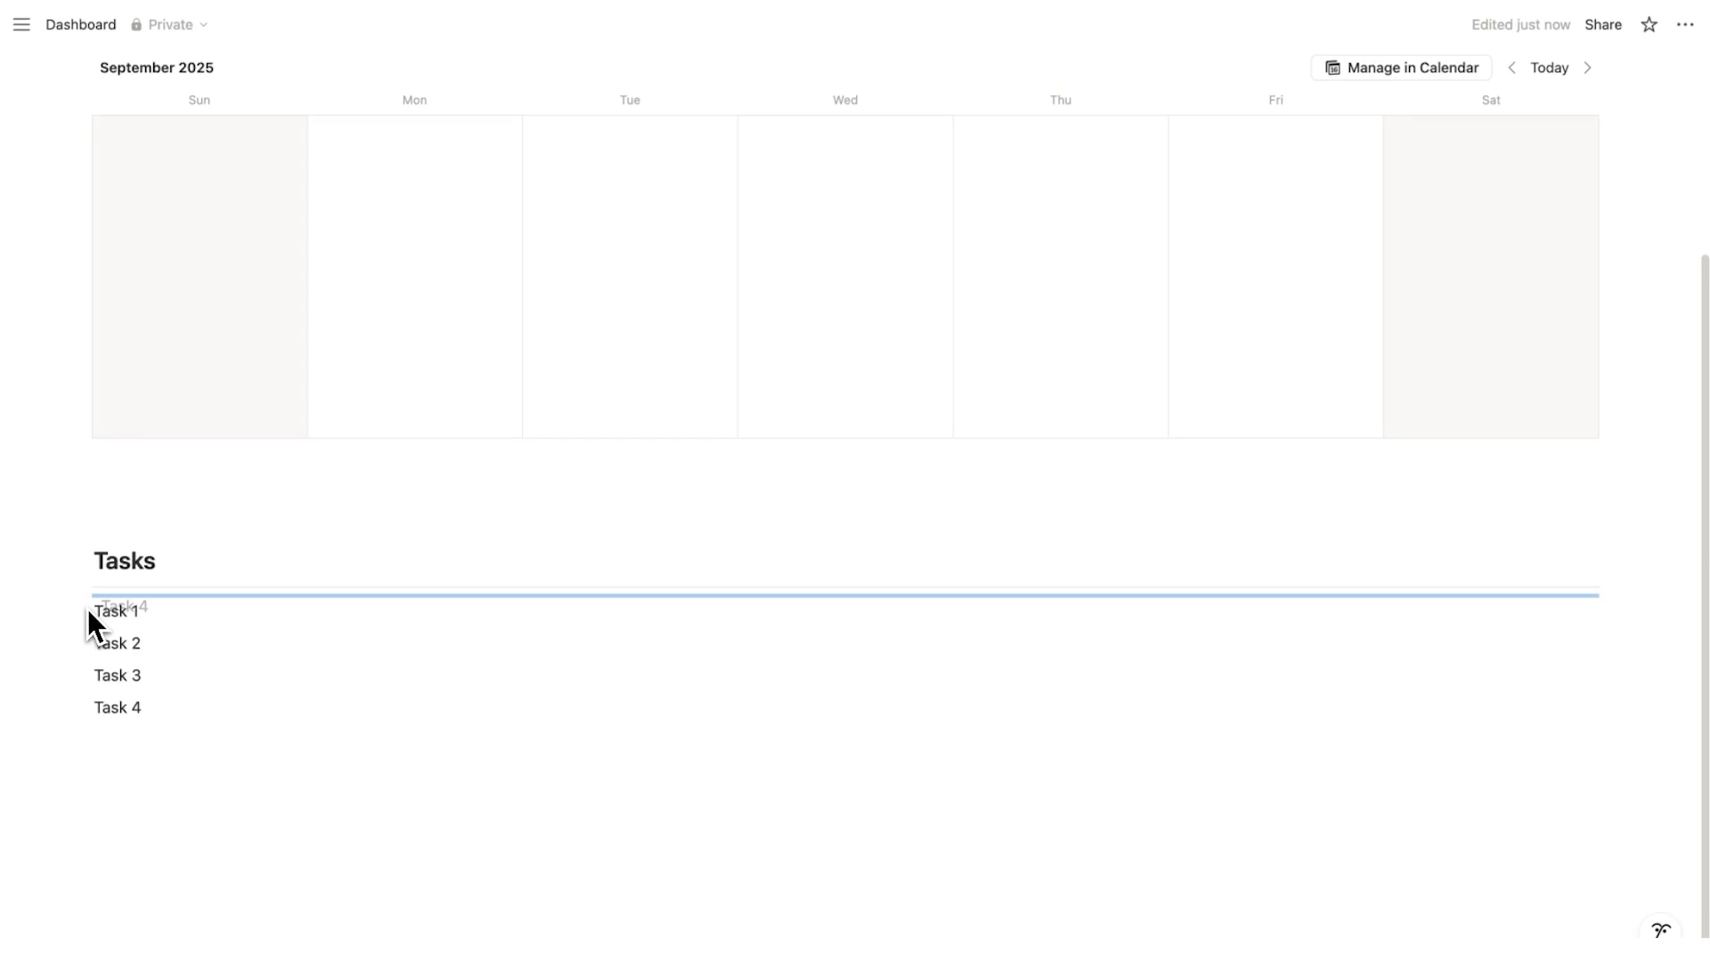
pyautogui.moveTo(87, 608); pyautogui.dragTo(89, 609)
pyautogui.click(143, 611)
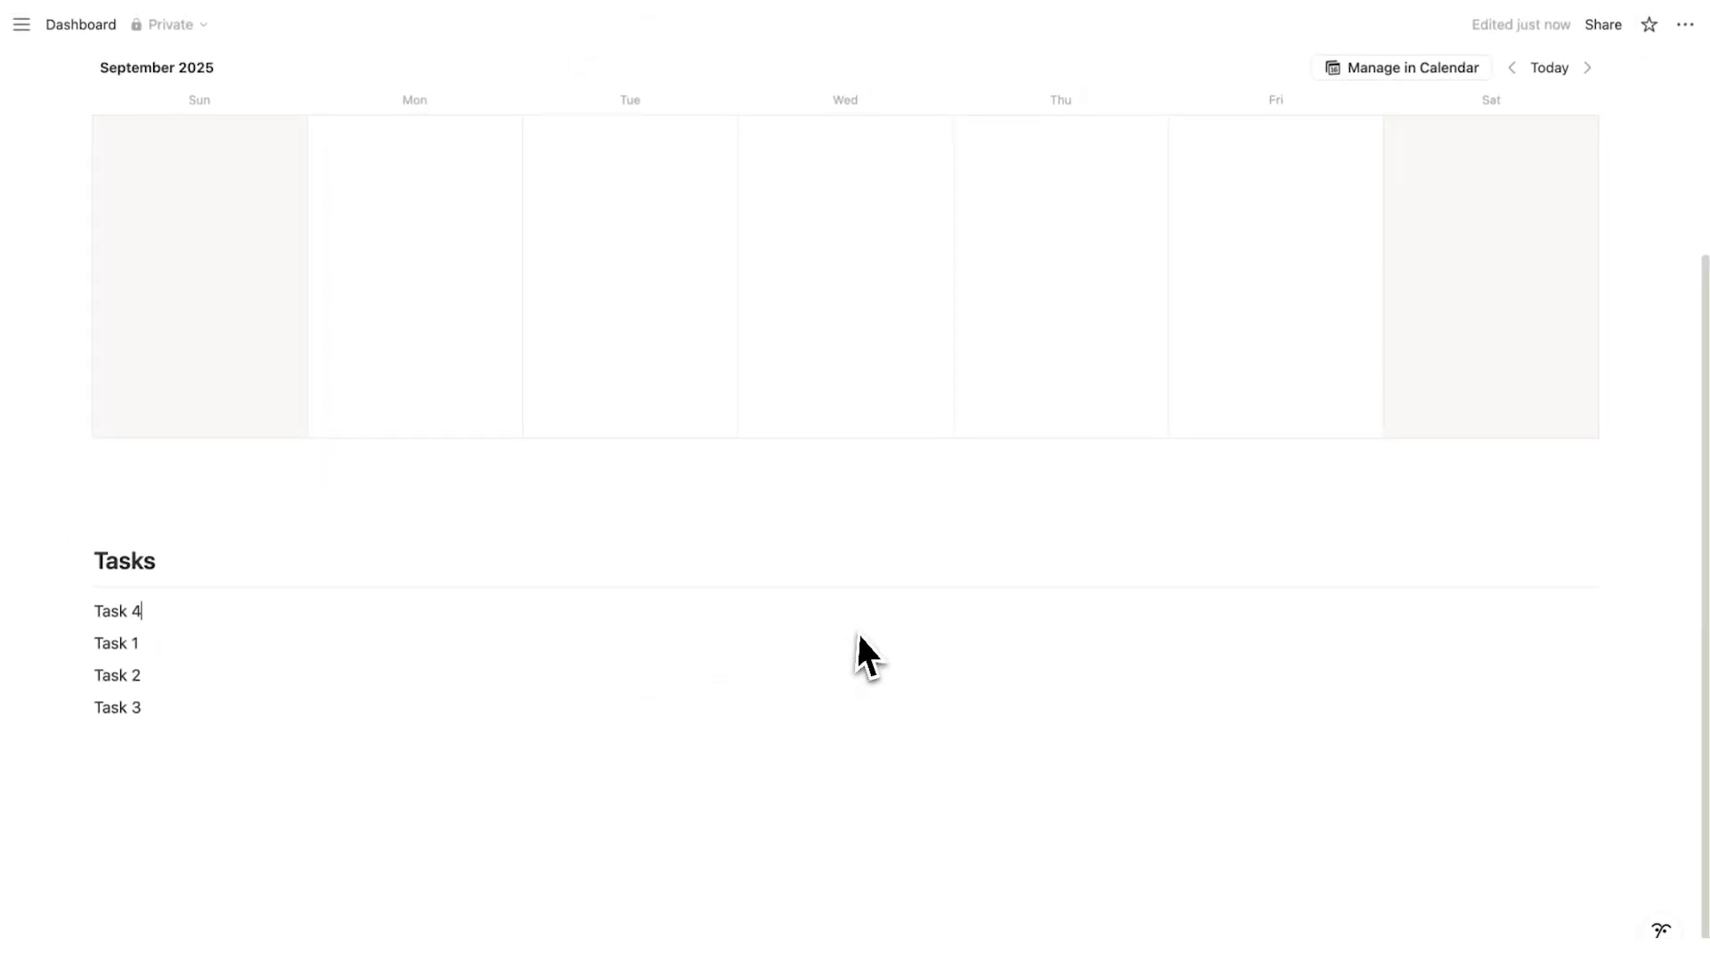
pyautogui.scroll(5, 857, 641)
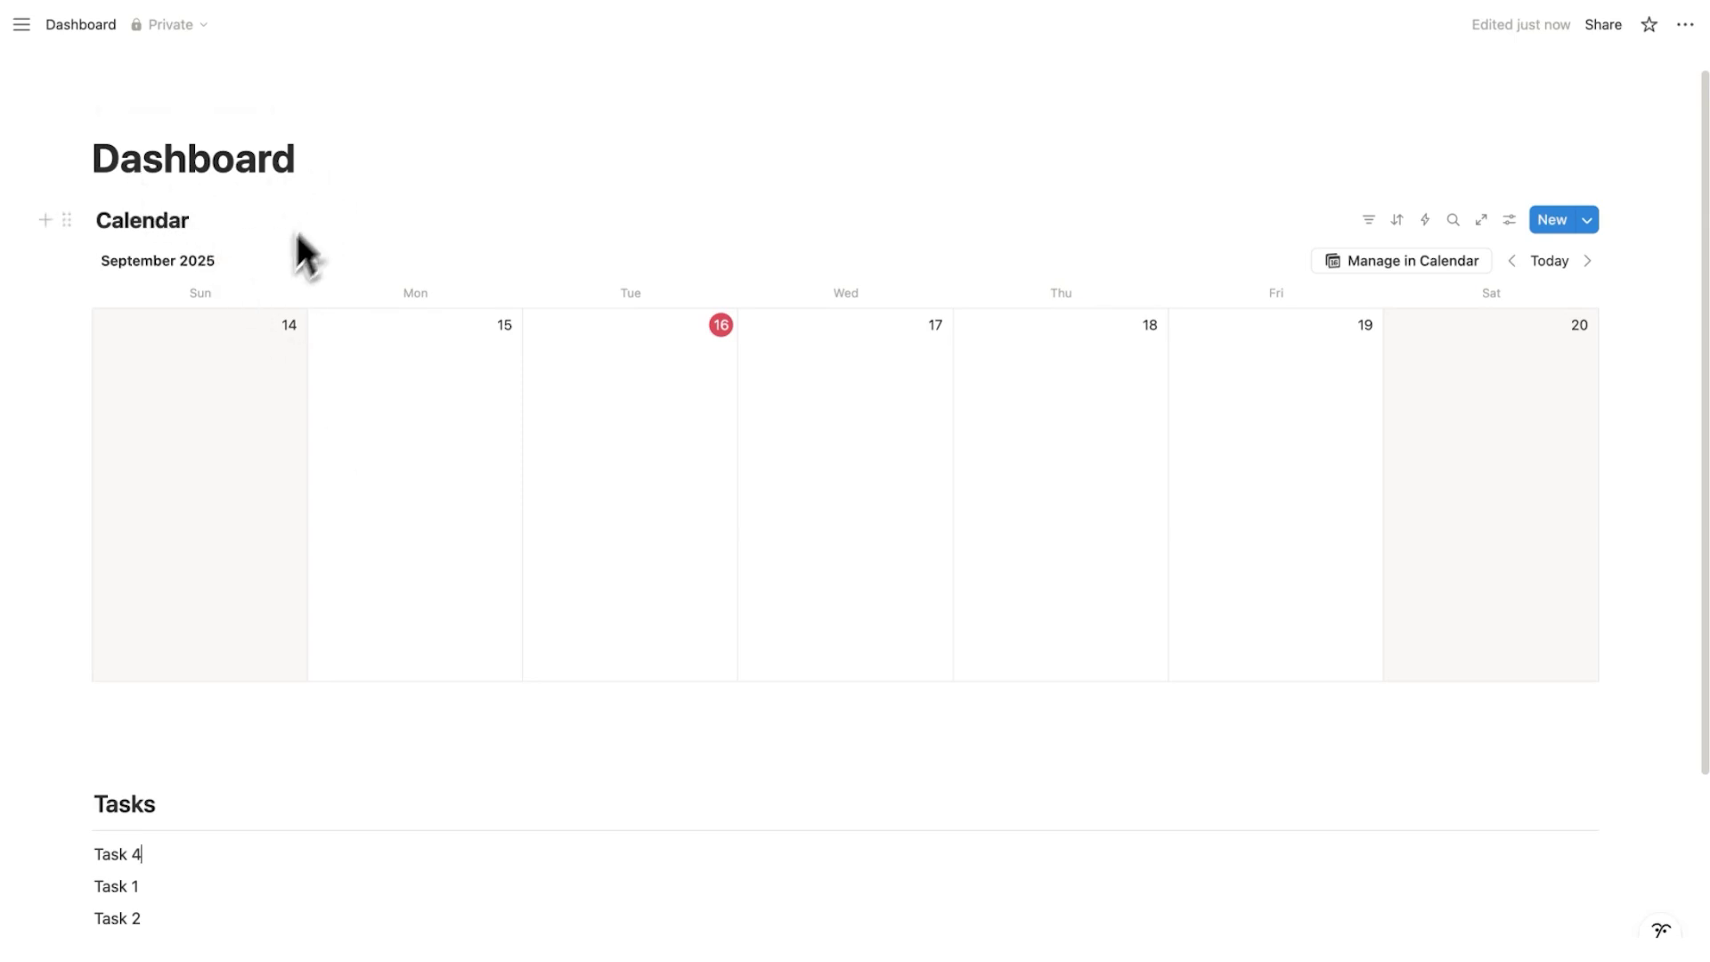
pyautogui.scroll(1, 456, 503)
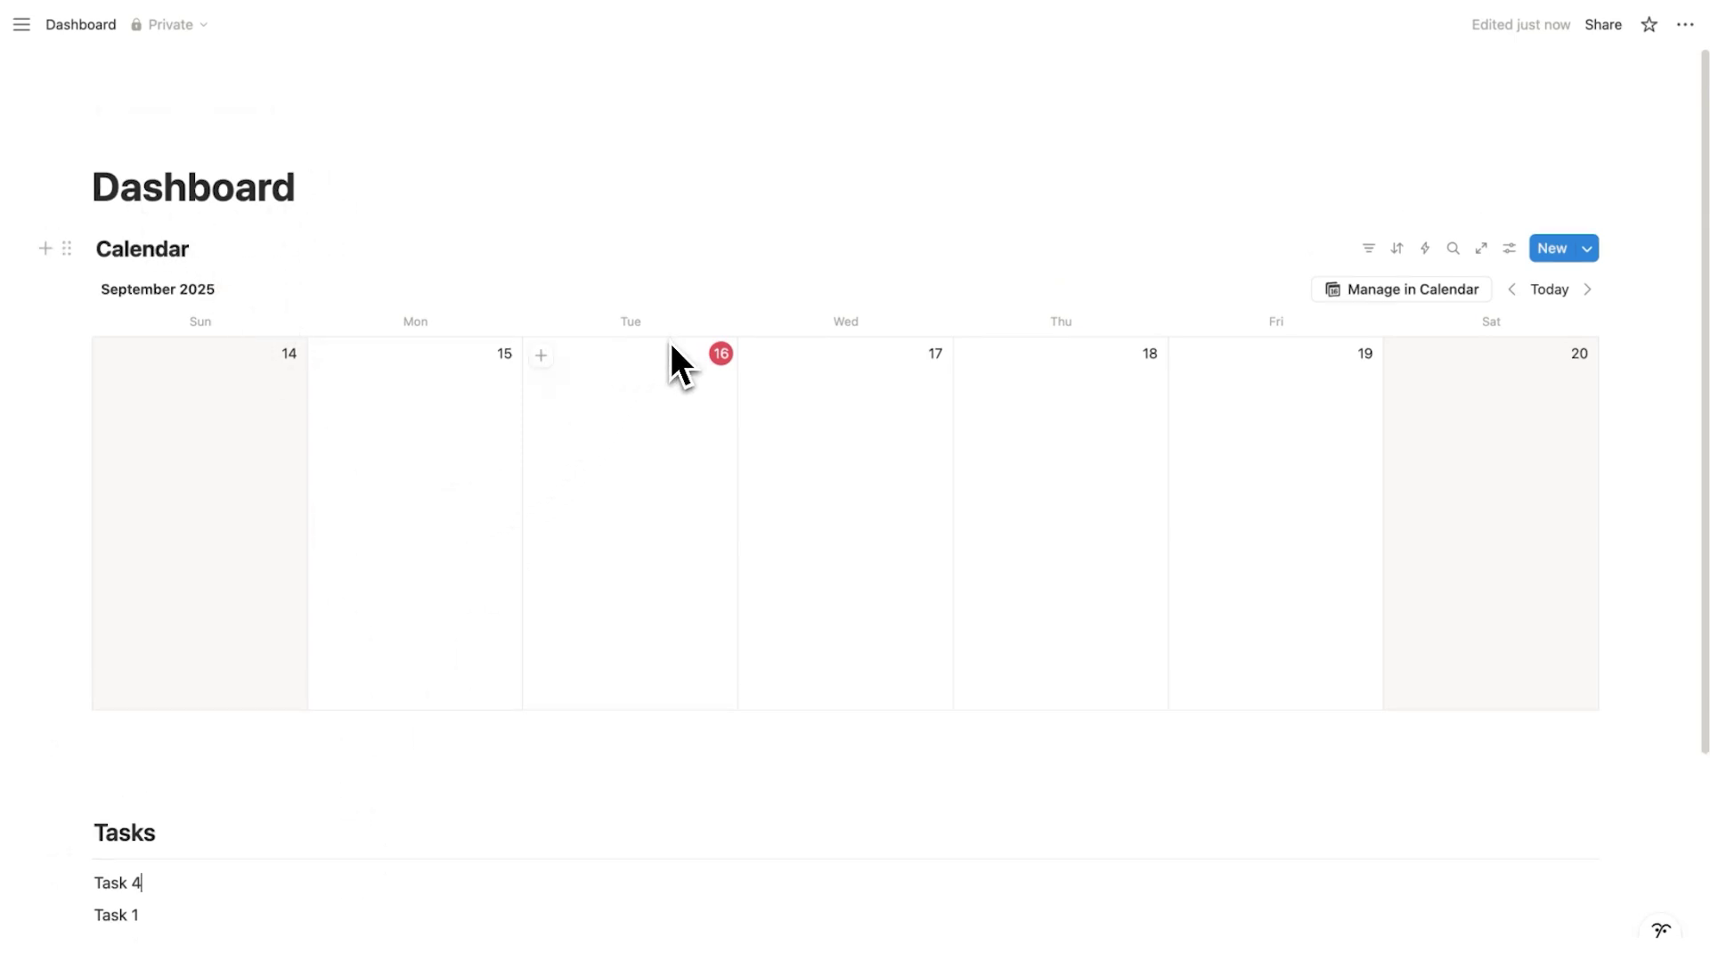
pyautogui.scroll(-2, 669, 342)
pyautogui.scroll(-3, 666, 365)
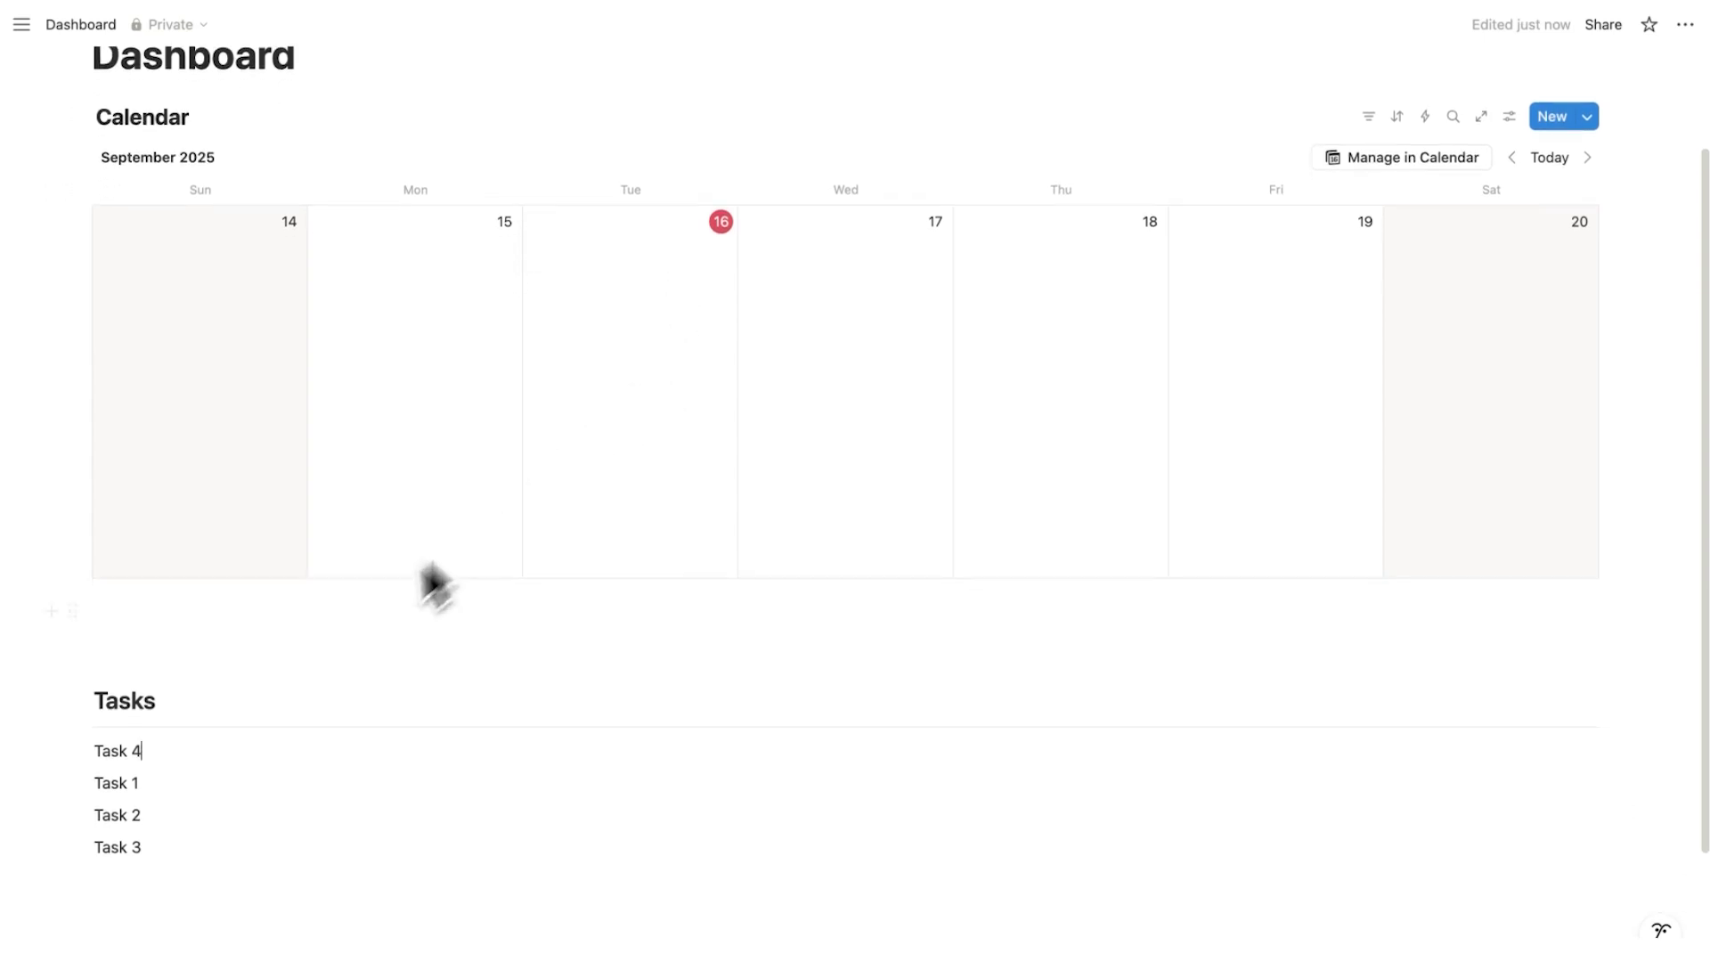
pyautogui.click(156, 761)
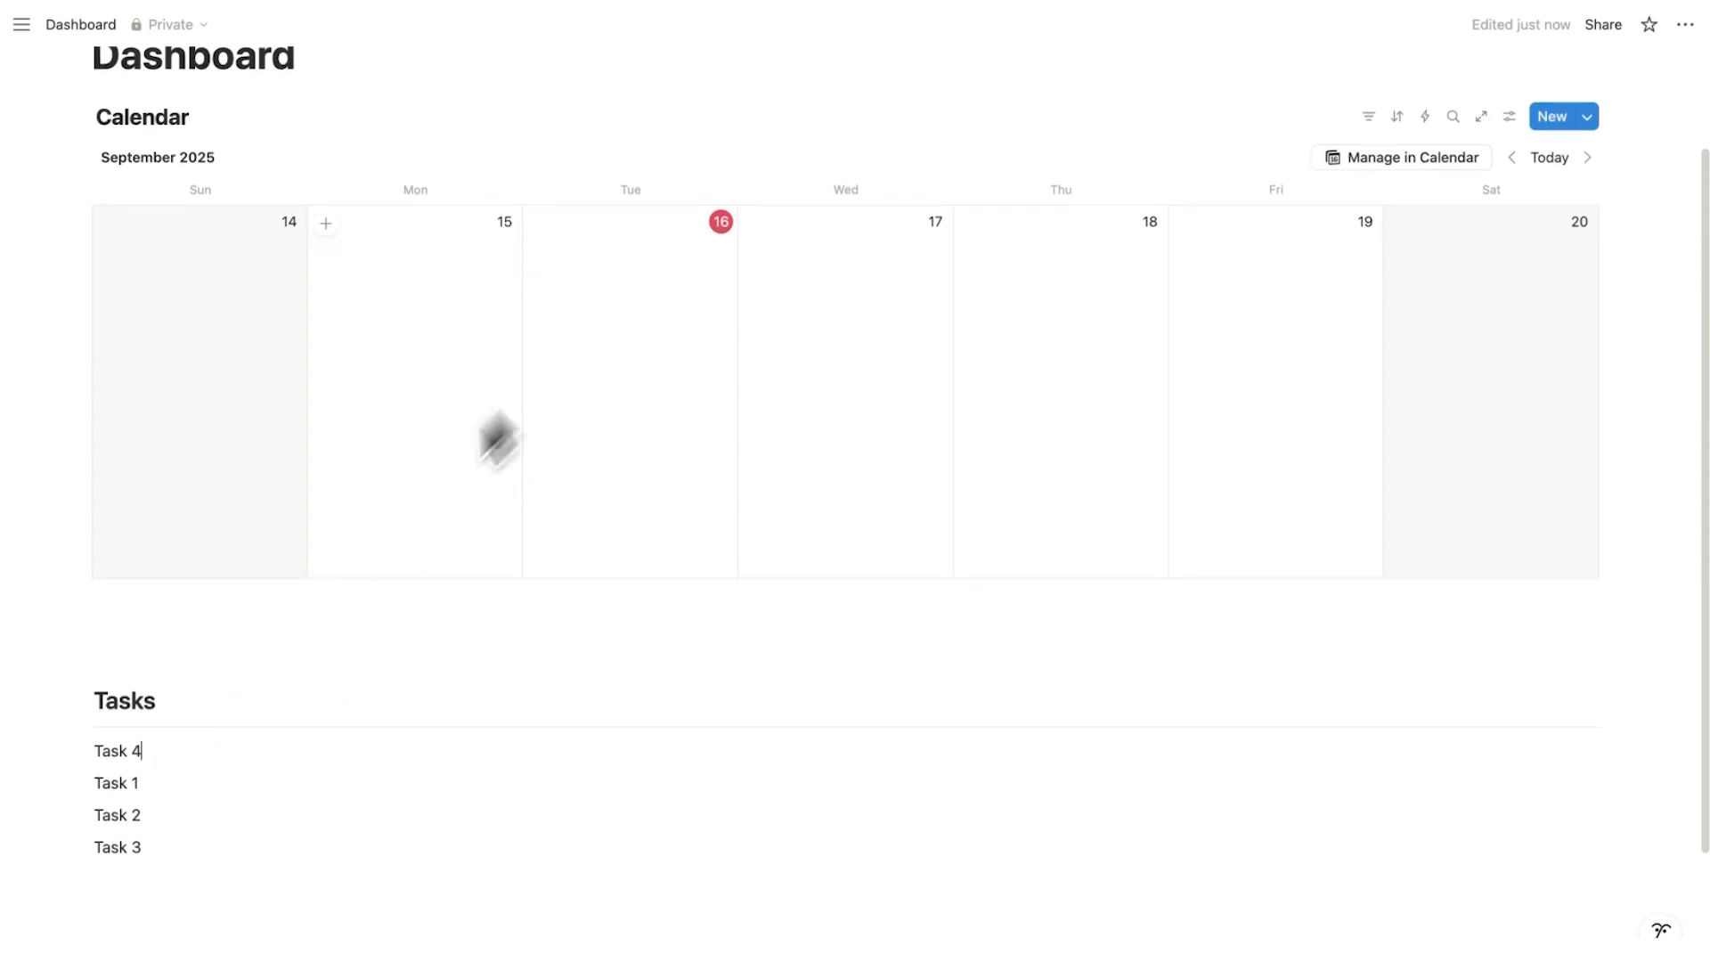
# Drag Task 4 from the Tasks list onto the Tuesday 16 cell of the weekly calendar
pyautogui.moveTo(79, 755); pyautogui.dragTo(618, 374)
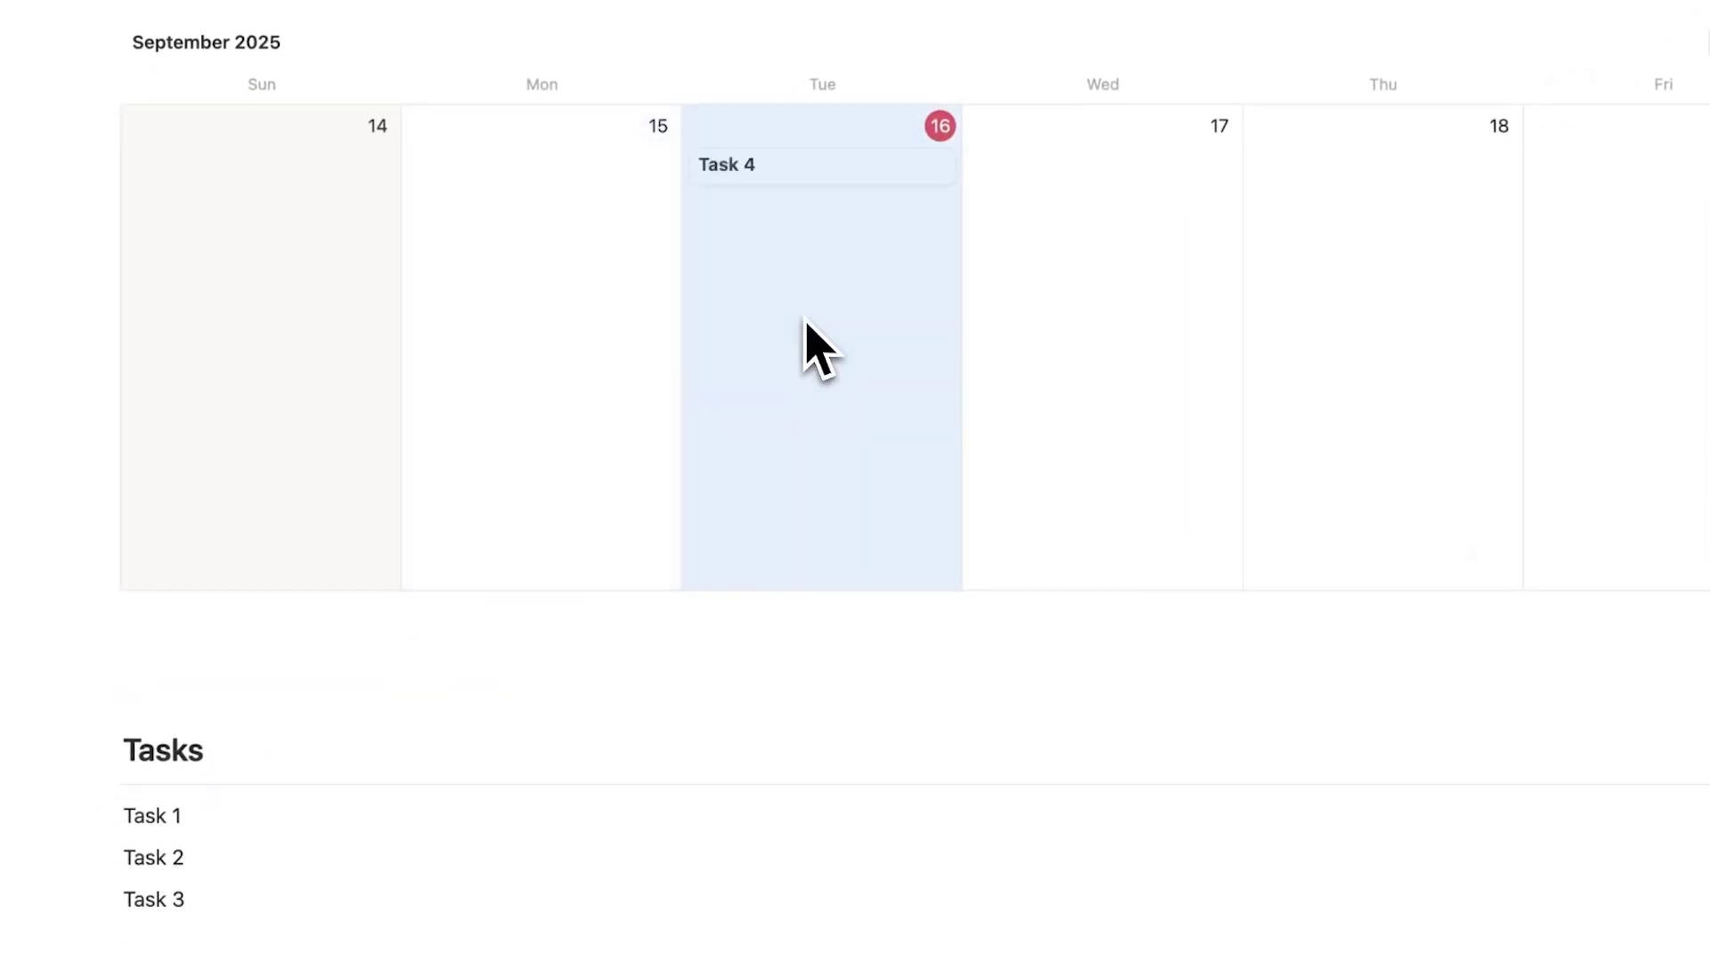
pyautogui.moveTo(806, 320); pyautogui.dragTo(805, 318)
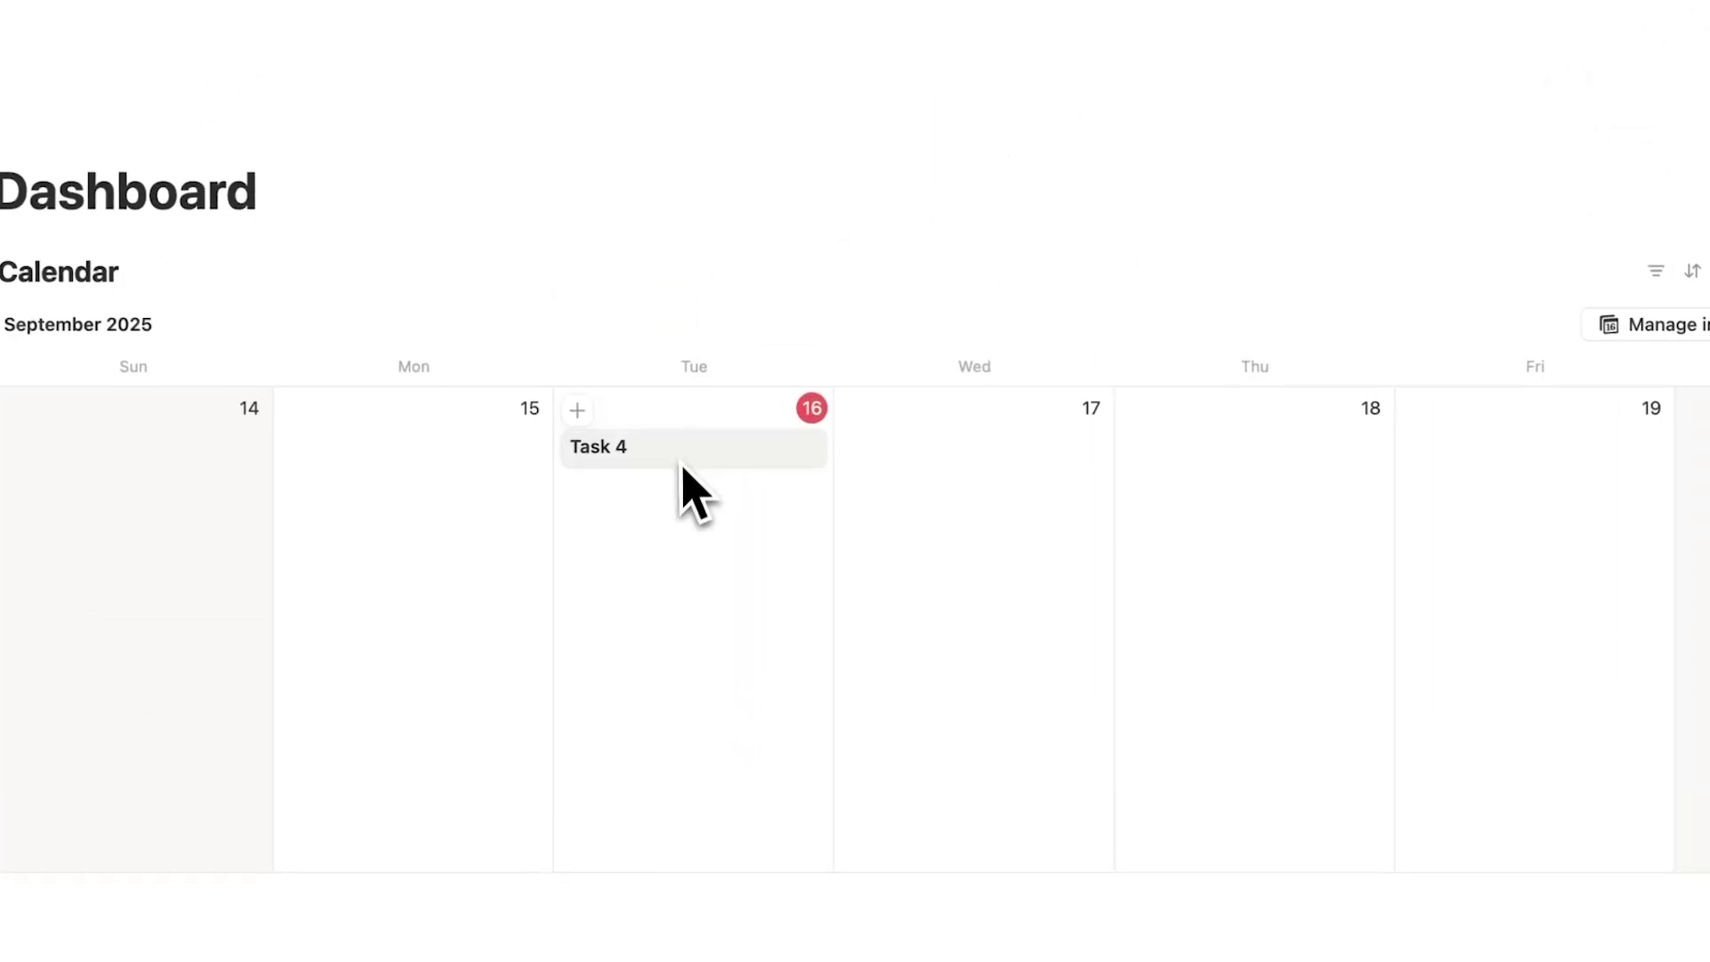
pyautogui.scroll(-2, 584, 558)
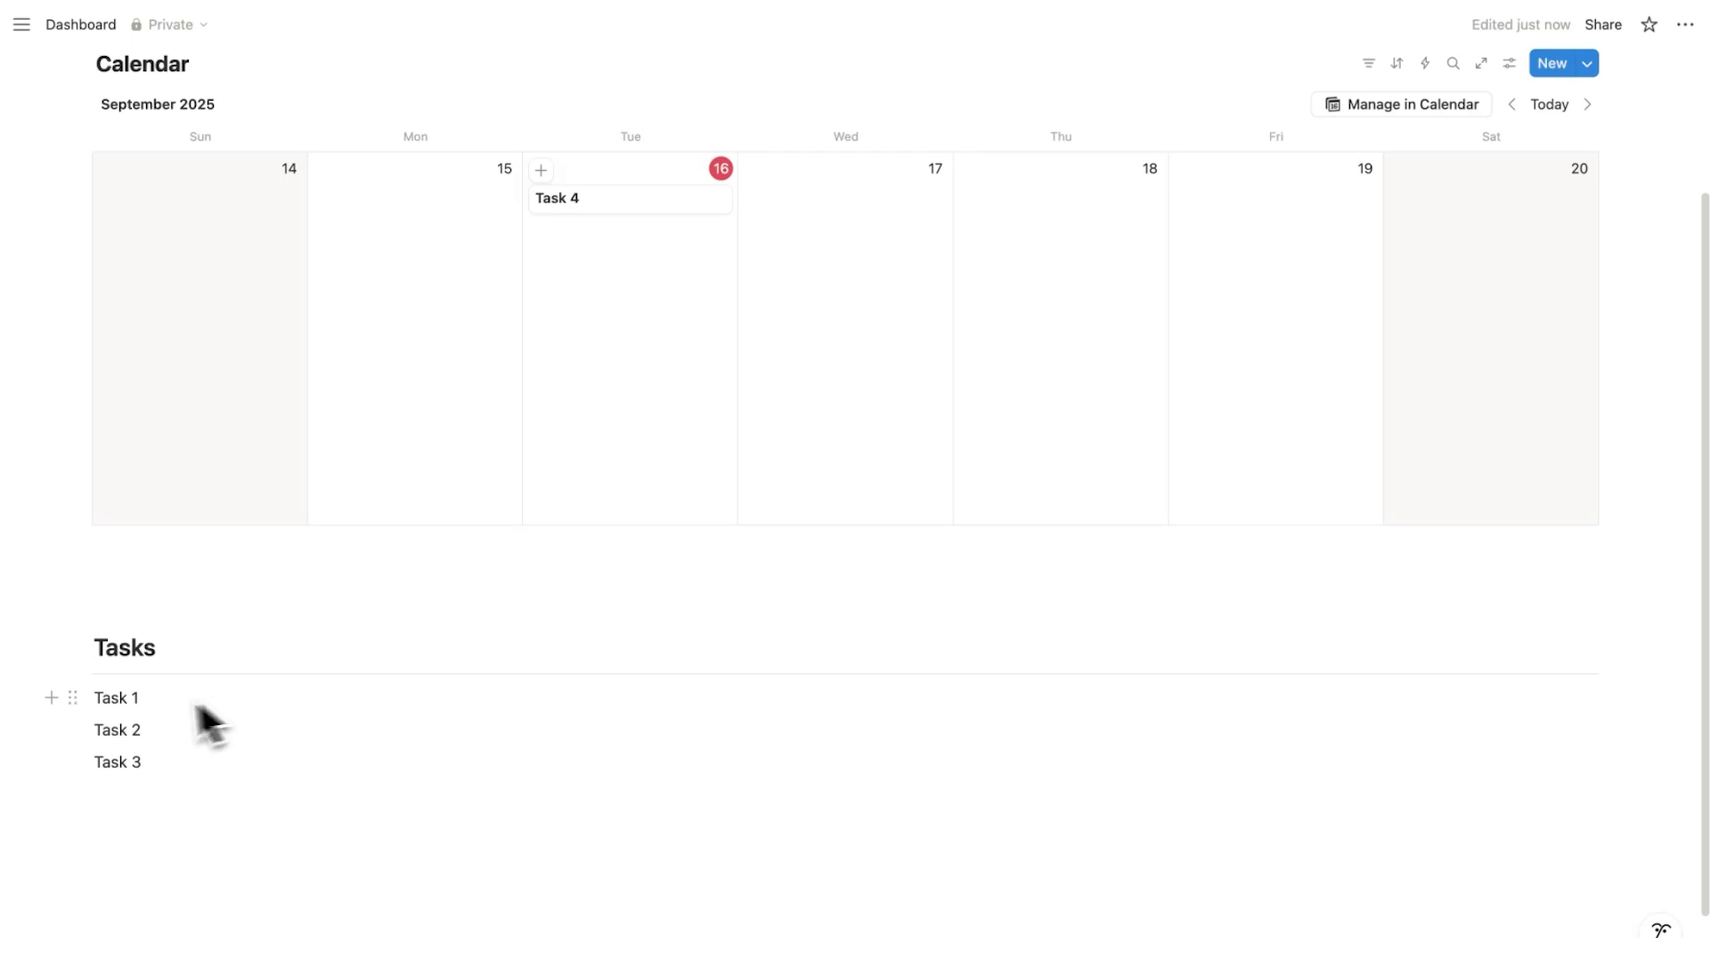
pyautogui.moveTo(198, 705); pyautogui.dragTo(98, 708)
pyautogui.click(142, 705)
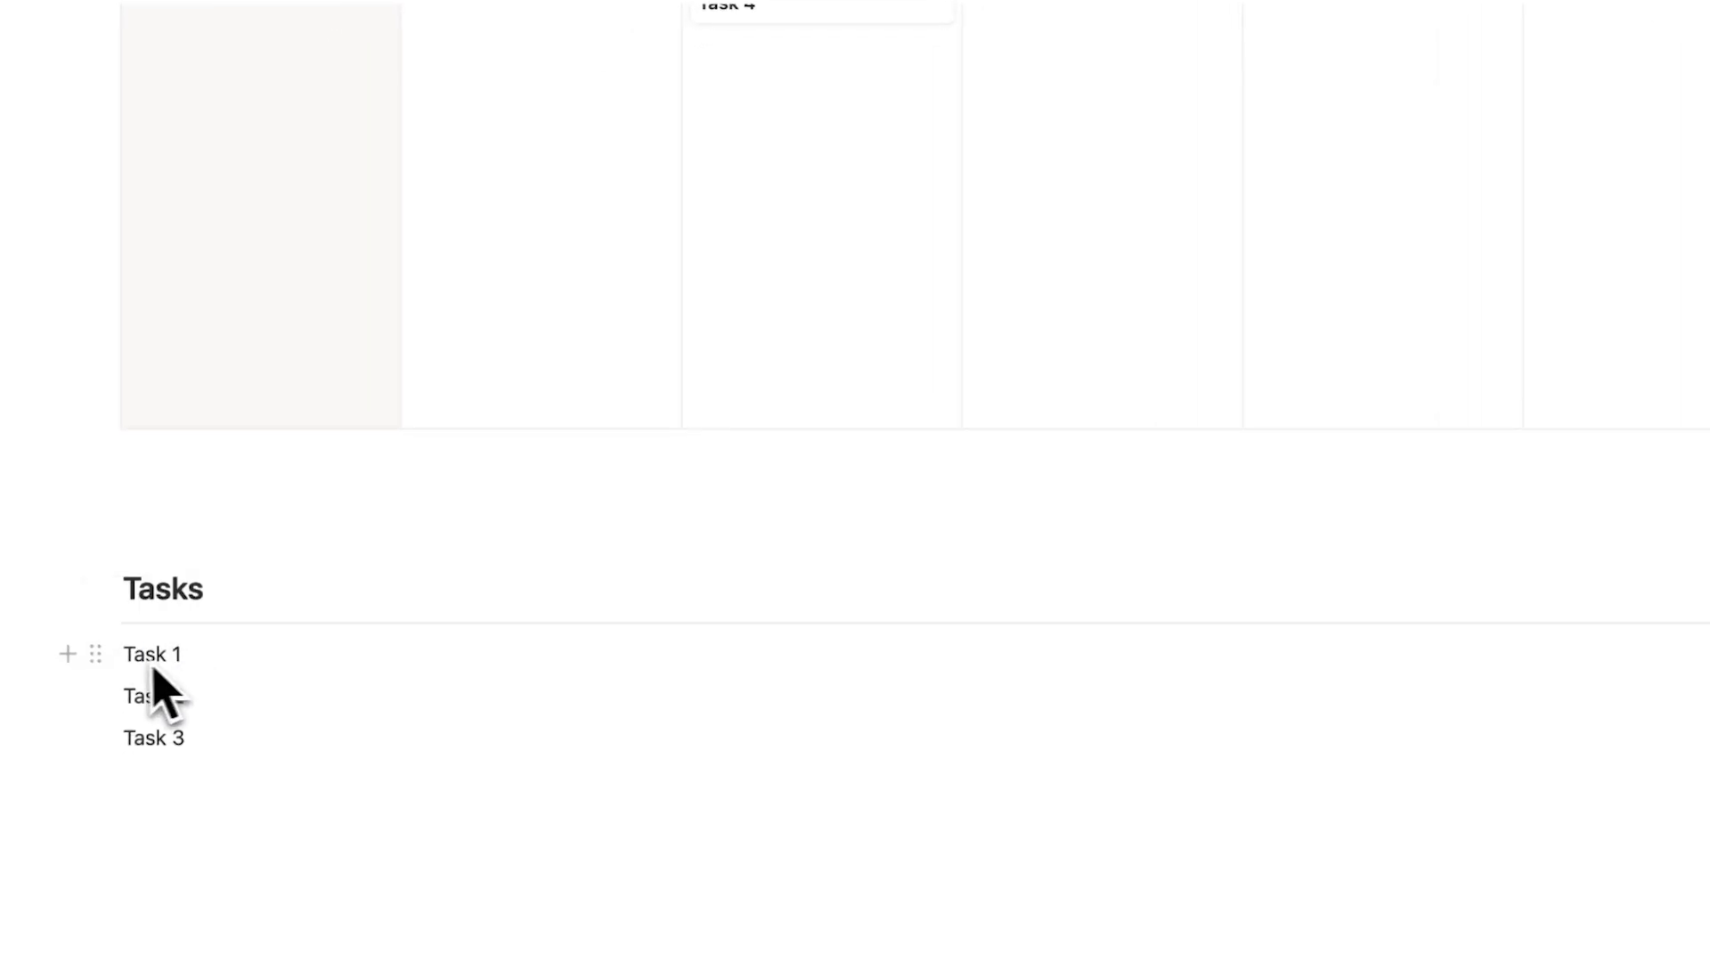
pyautogui.click(197, 662)
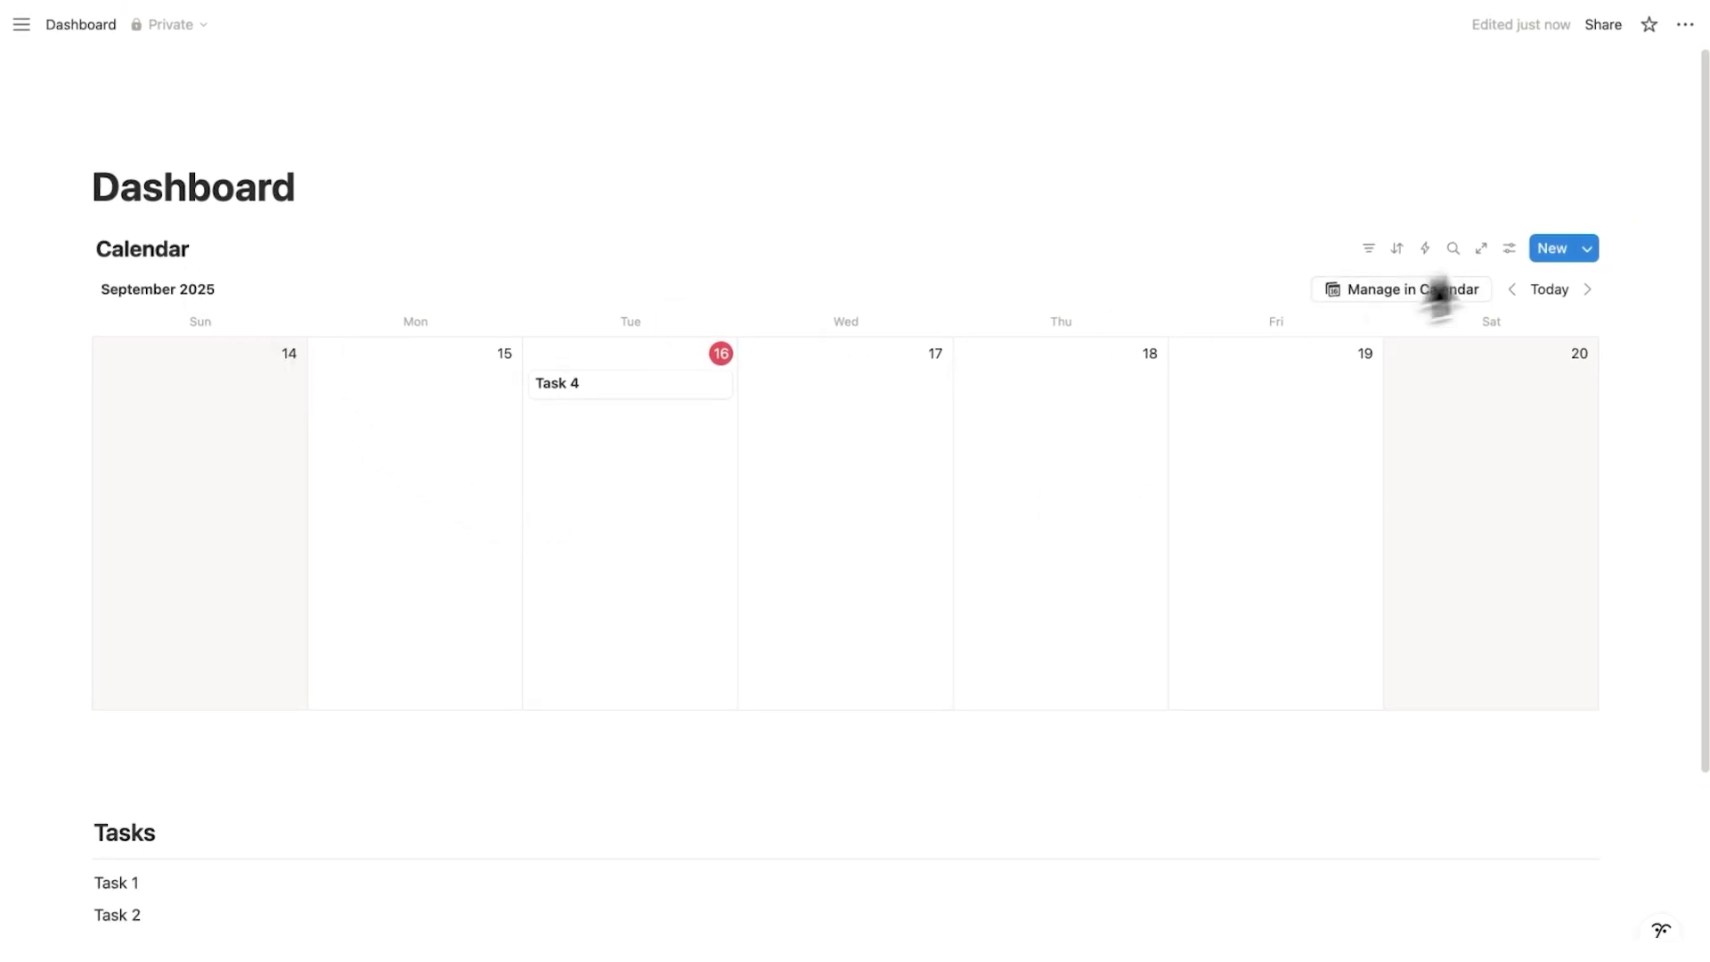
# Write 'blah blah blah' in the body of the Task 4 page
pyautogui.click(1509, 248)
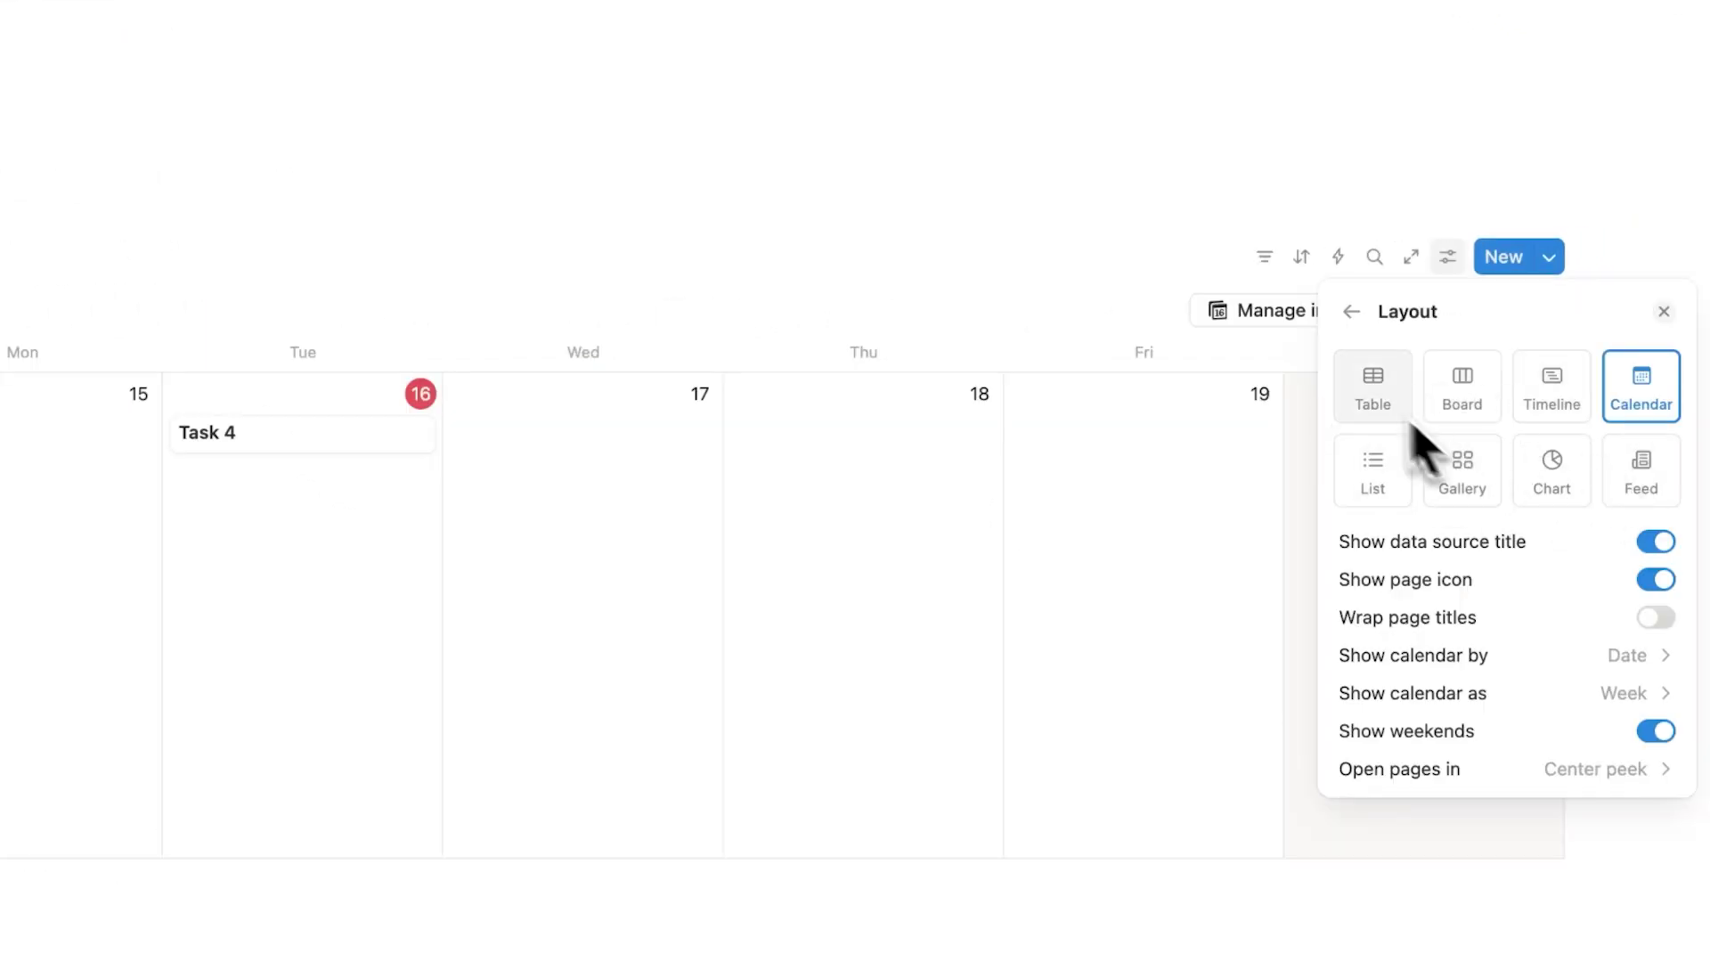
pyautogui.click(936, 512)
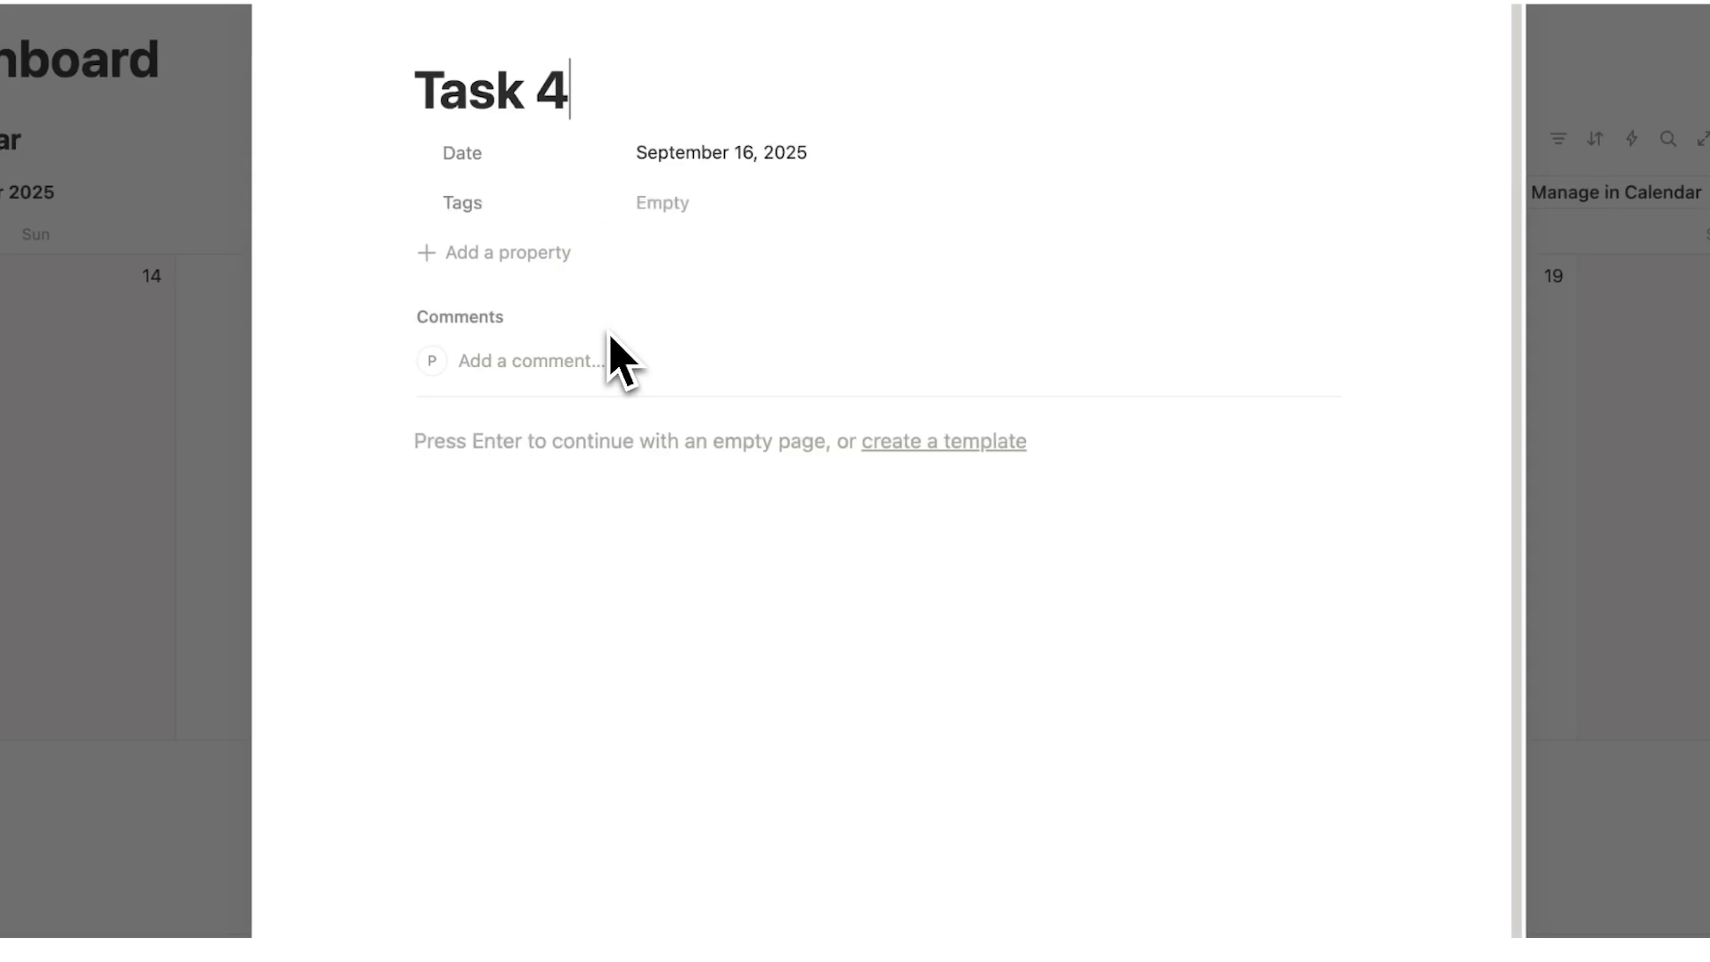
pyautogui.press('Return')
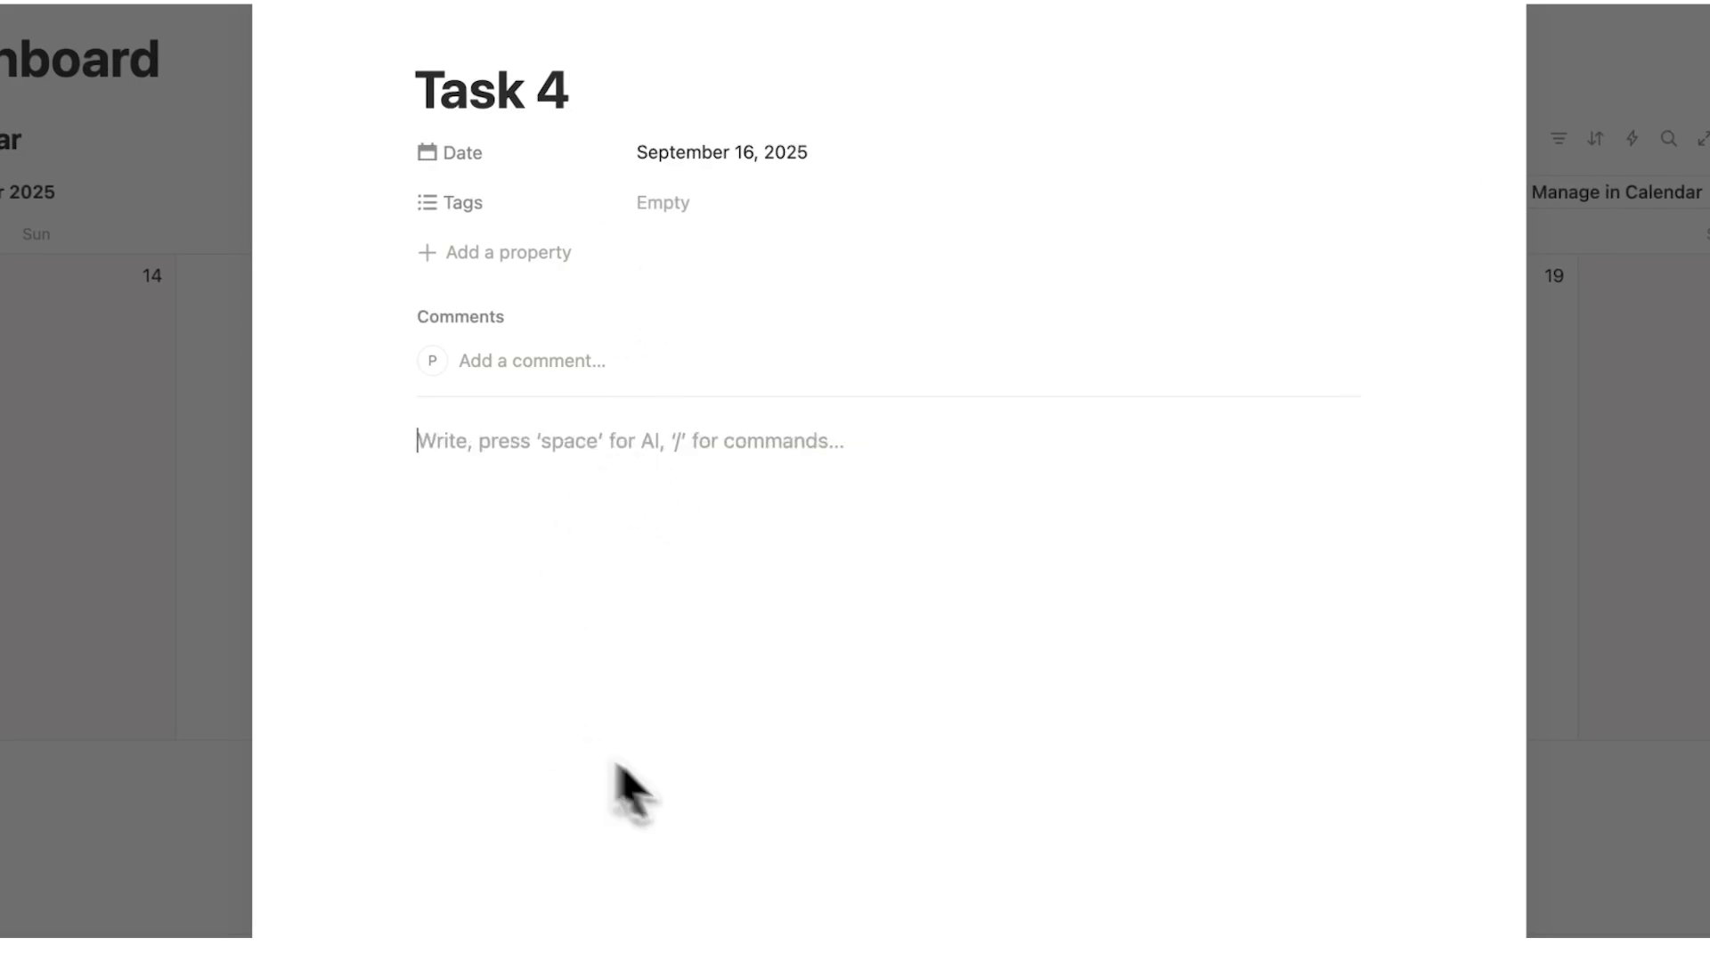
pyautogui.write('blah blah blah')
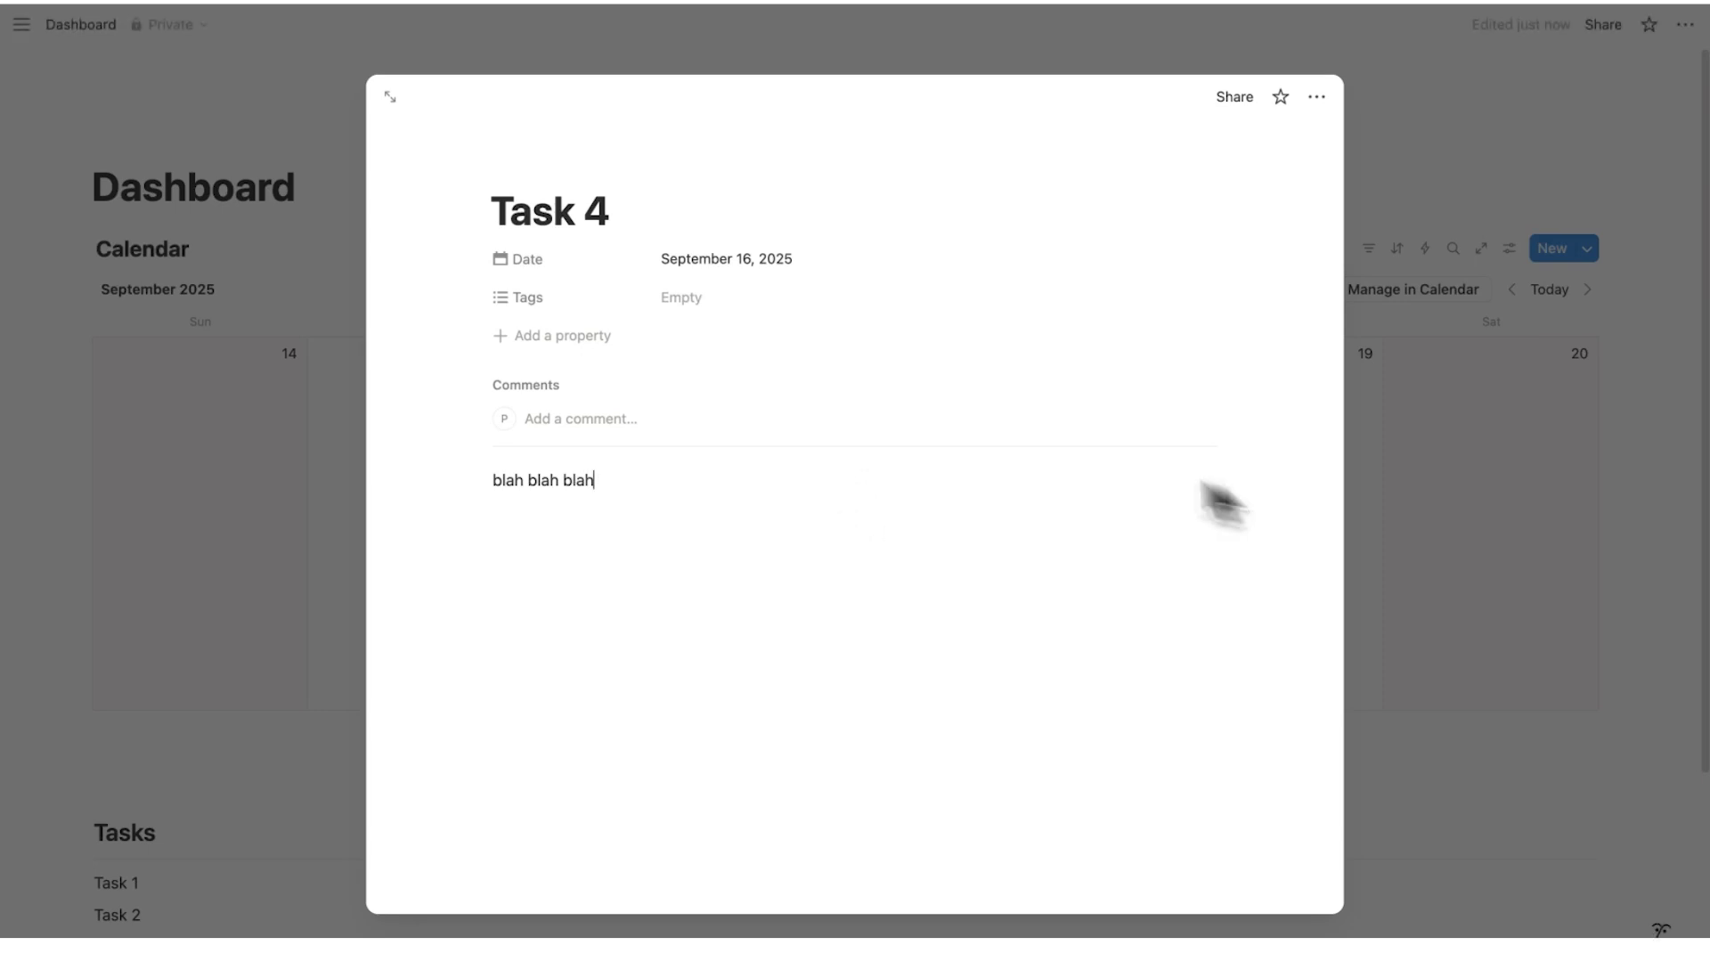
pyautogui.moveTo(623, 227); pyautogui.dragTo(374, 218)
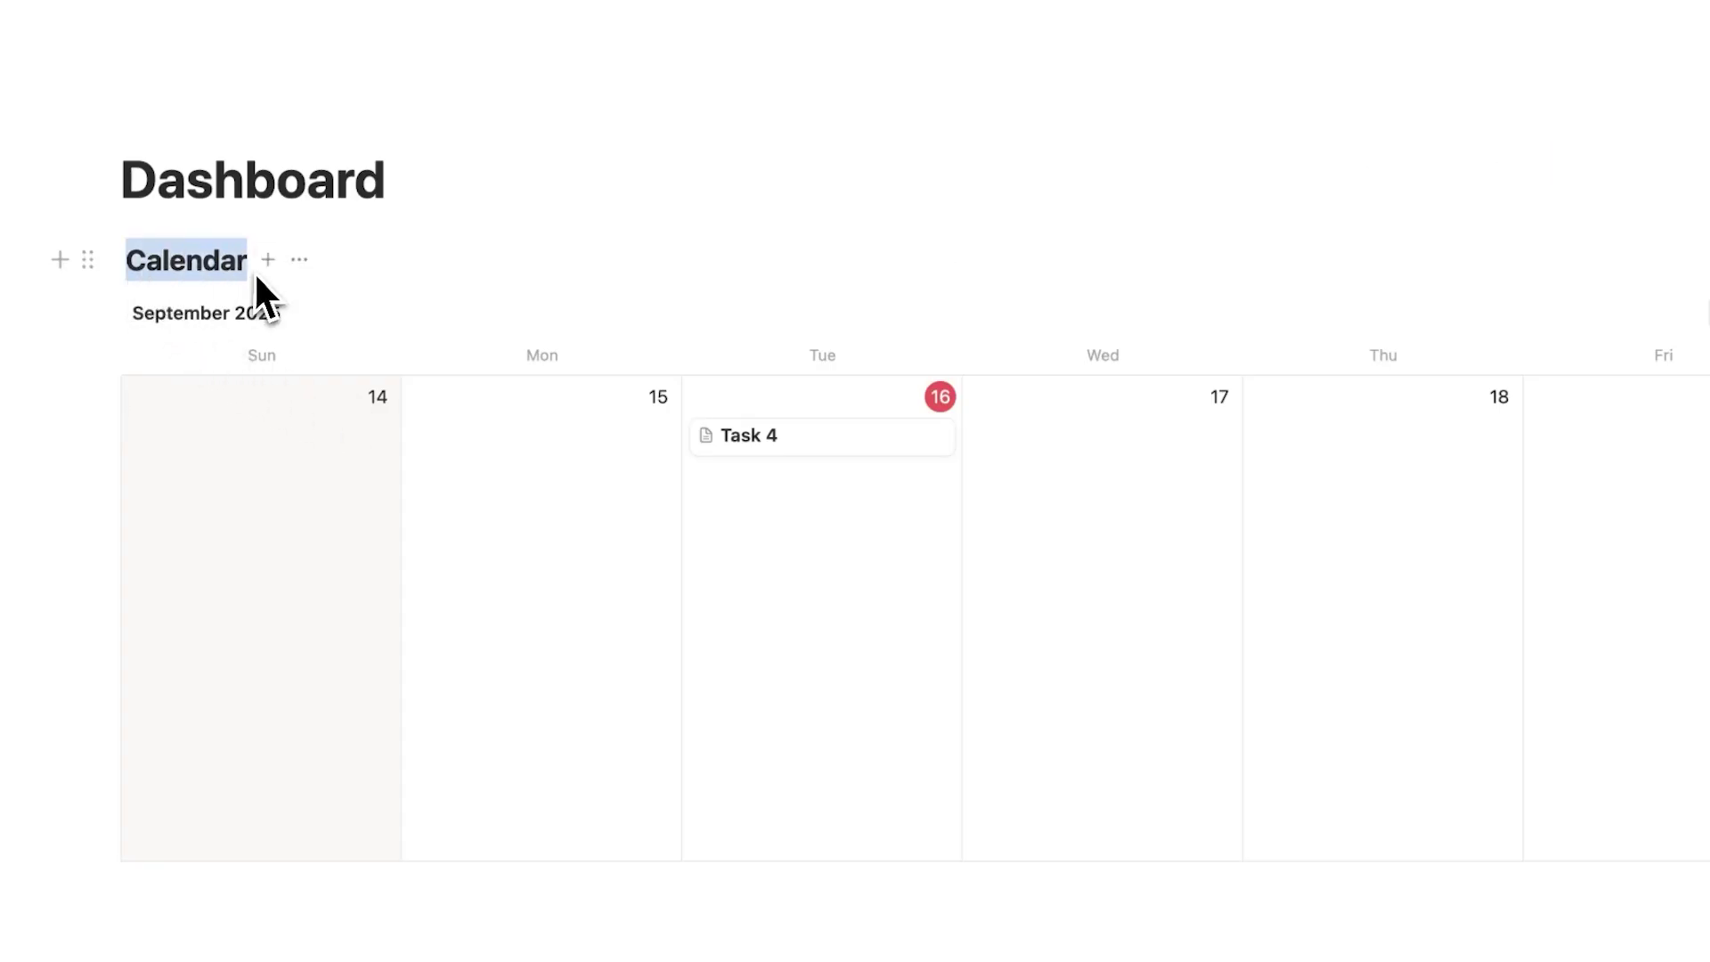
pyautogui.click(254, 273)
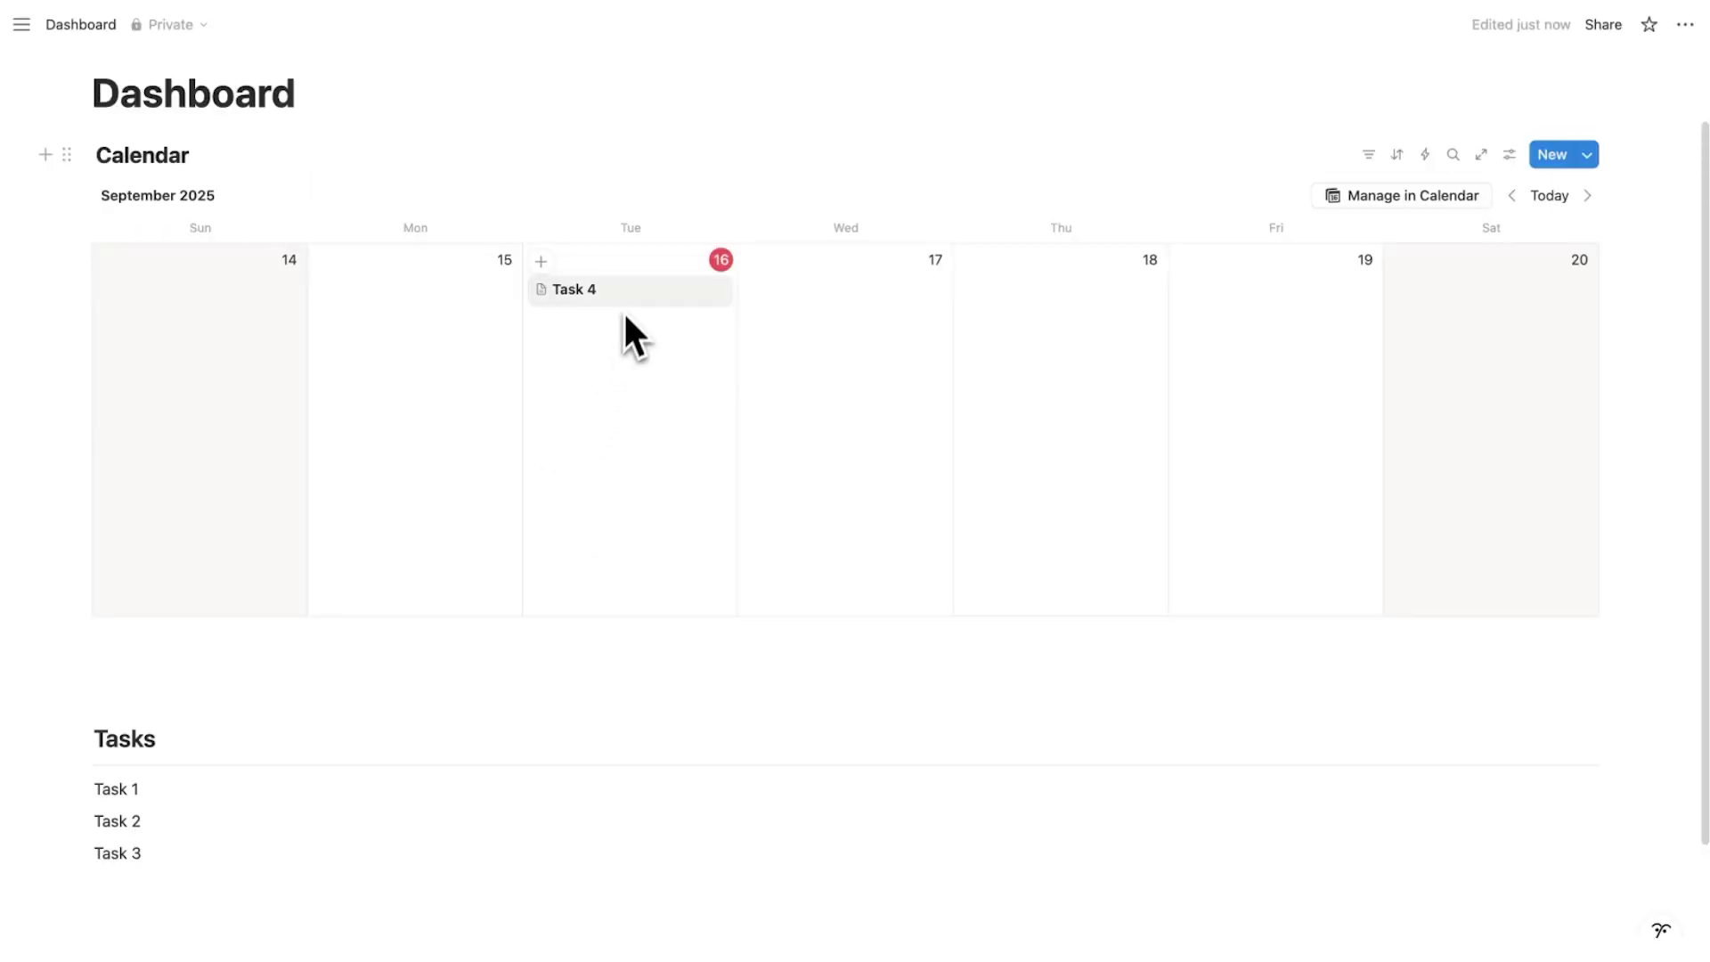
# Reopen the Task 4 page from its calendar card
pyautogui.click(626, 294)
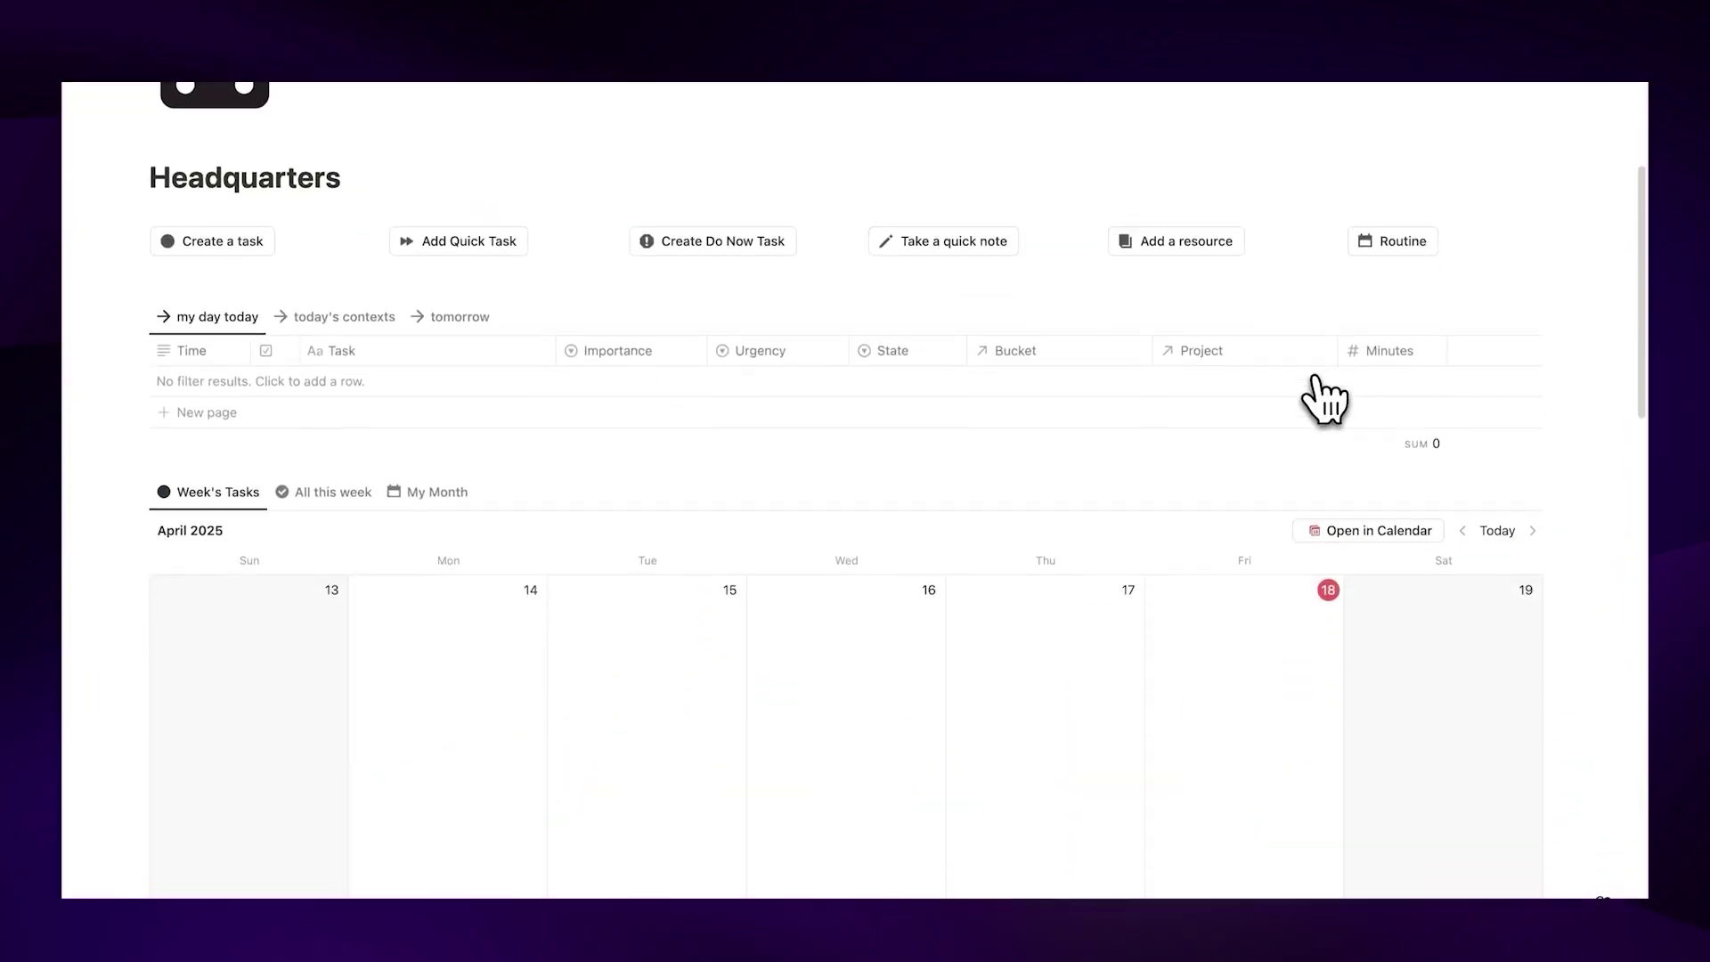
pyautogui.scroll(-10, 1325, 397)
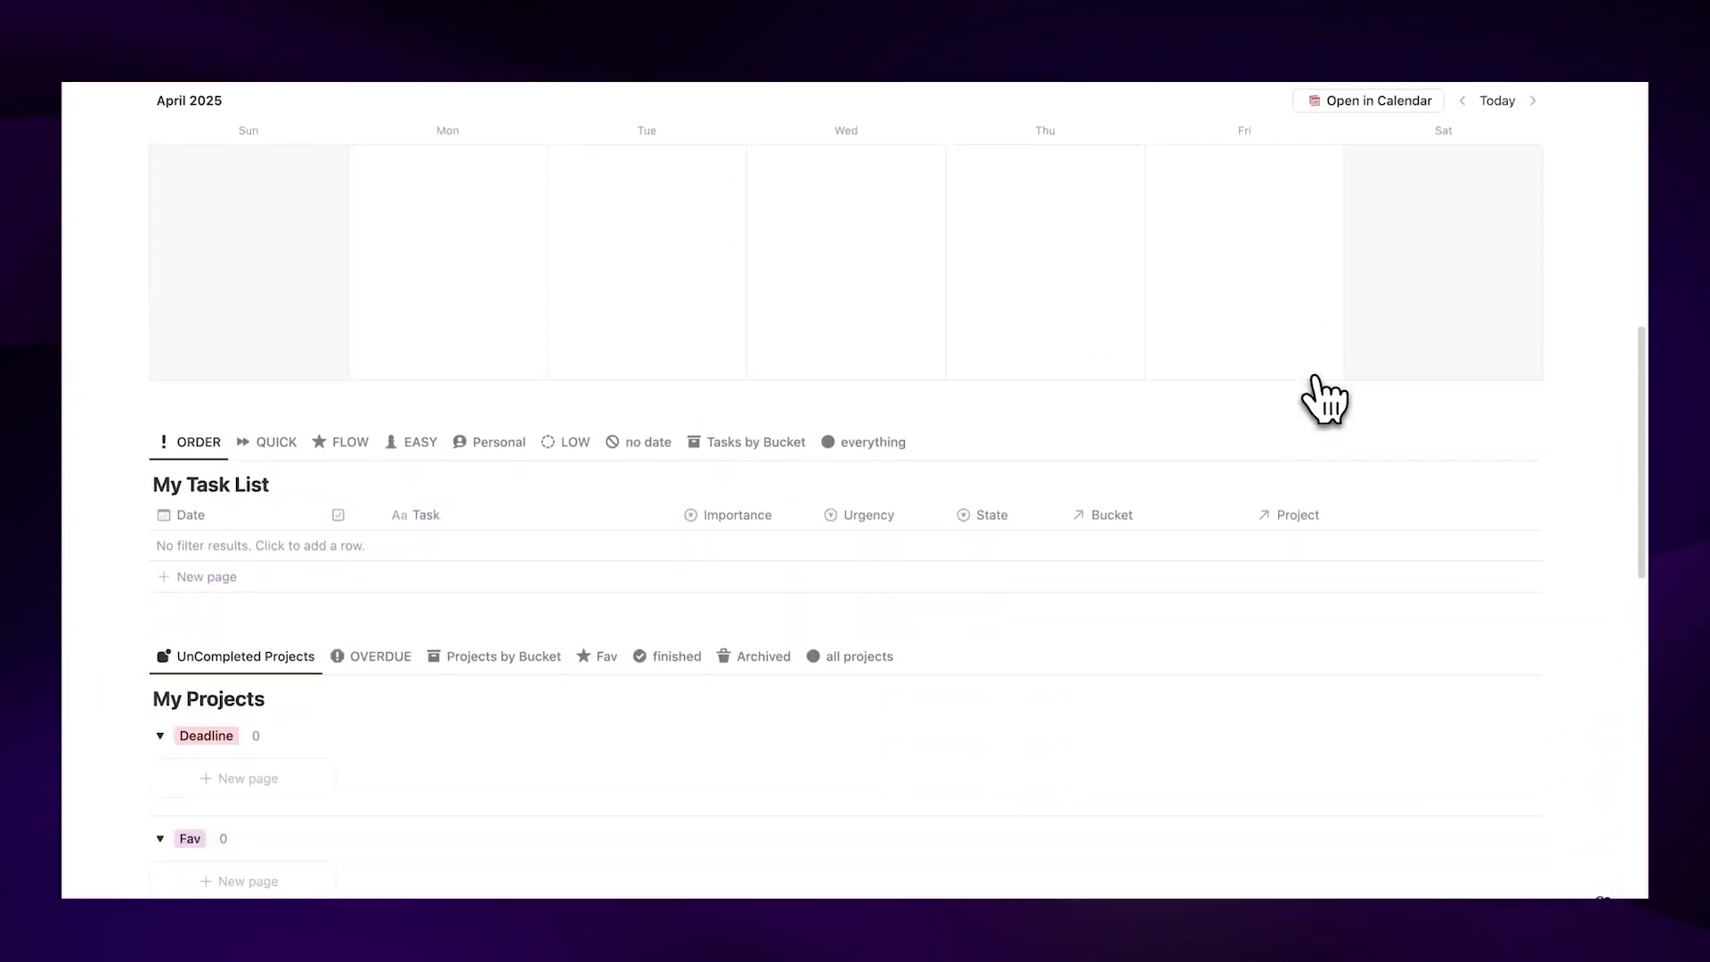
pyautogui.moveTo(429, 401); pyautogui.dragTo(704, 414)
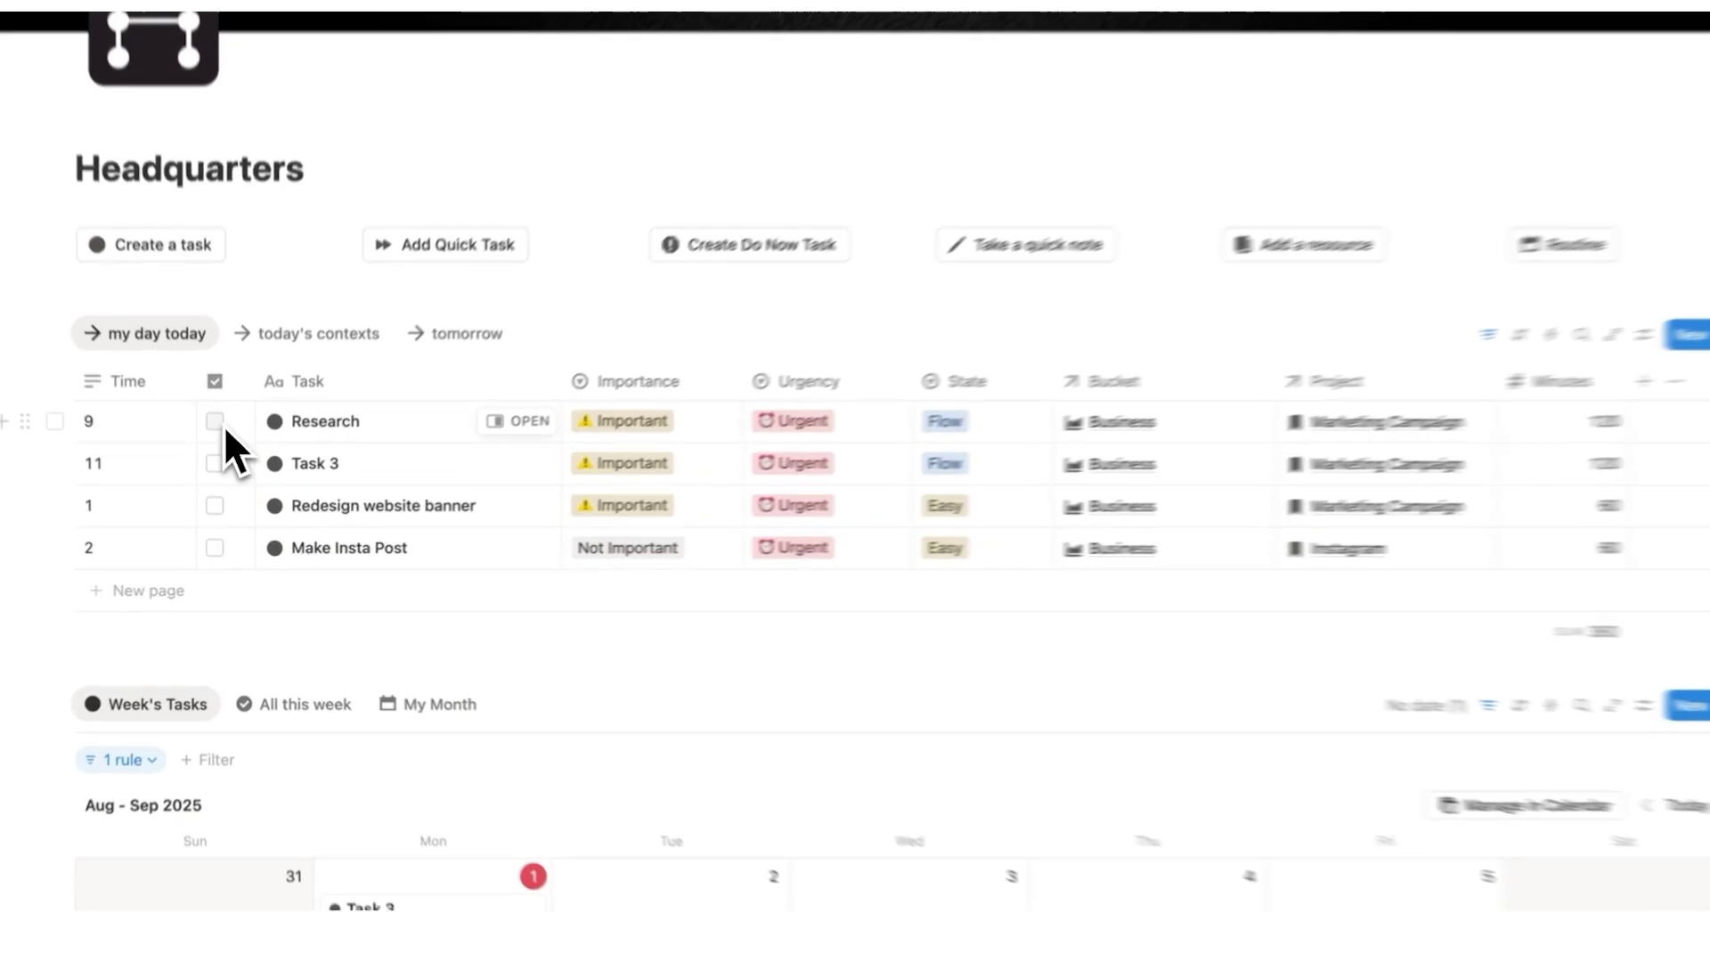
# Tick Research, Task 3 and Redesign website banner as done, and open Make Insta Post's importance choices
pyautogui.click(217, 421)
pyautogui.click(211, 443)
pyautogui.click(212, 492)
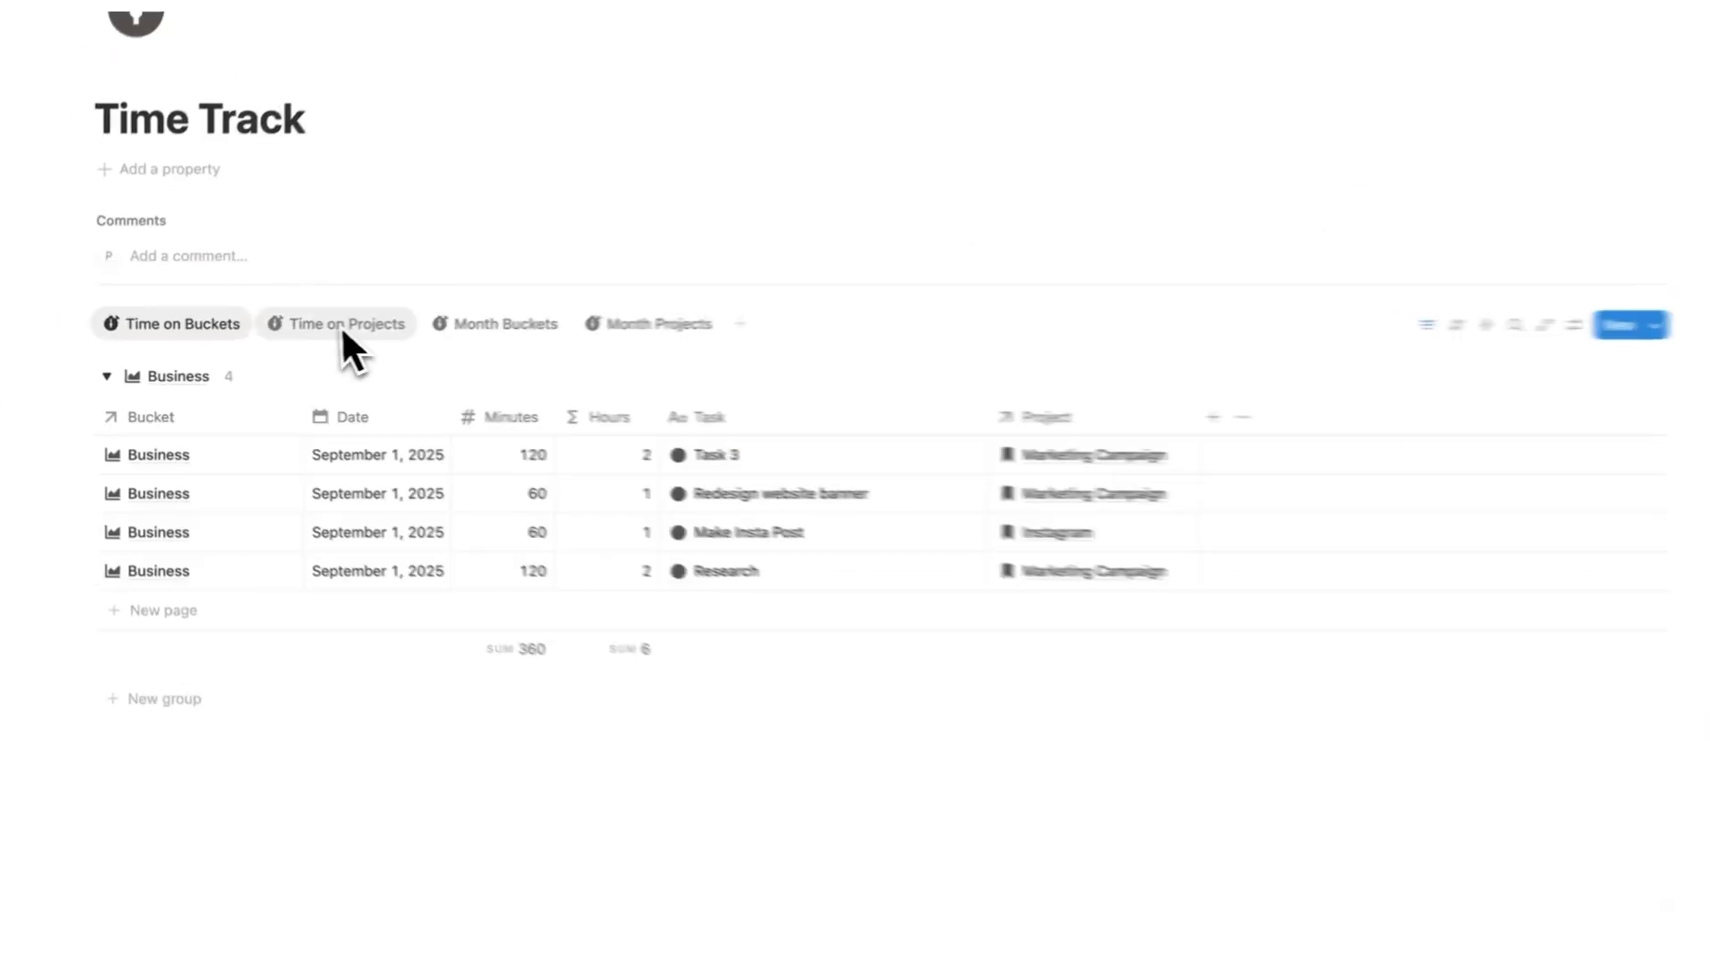
pyautogui.click(343, 324)
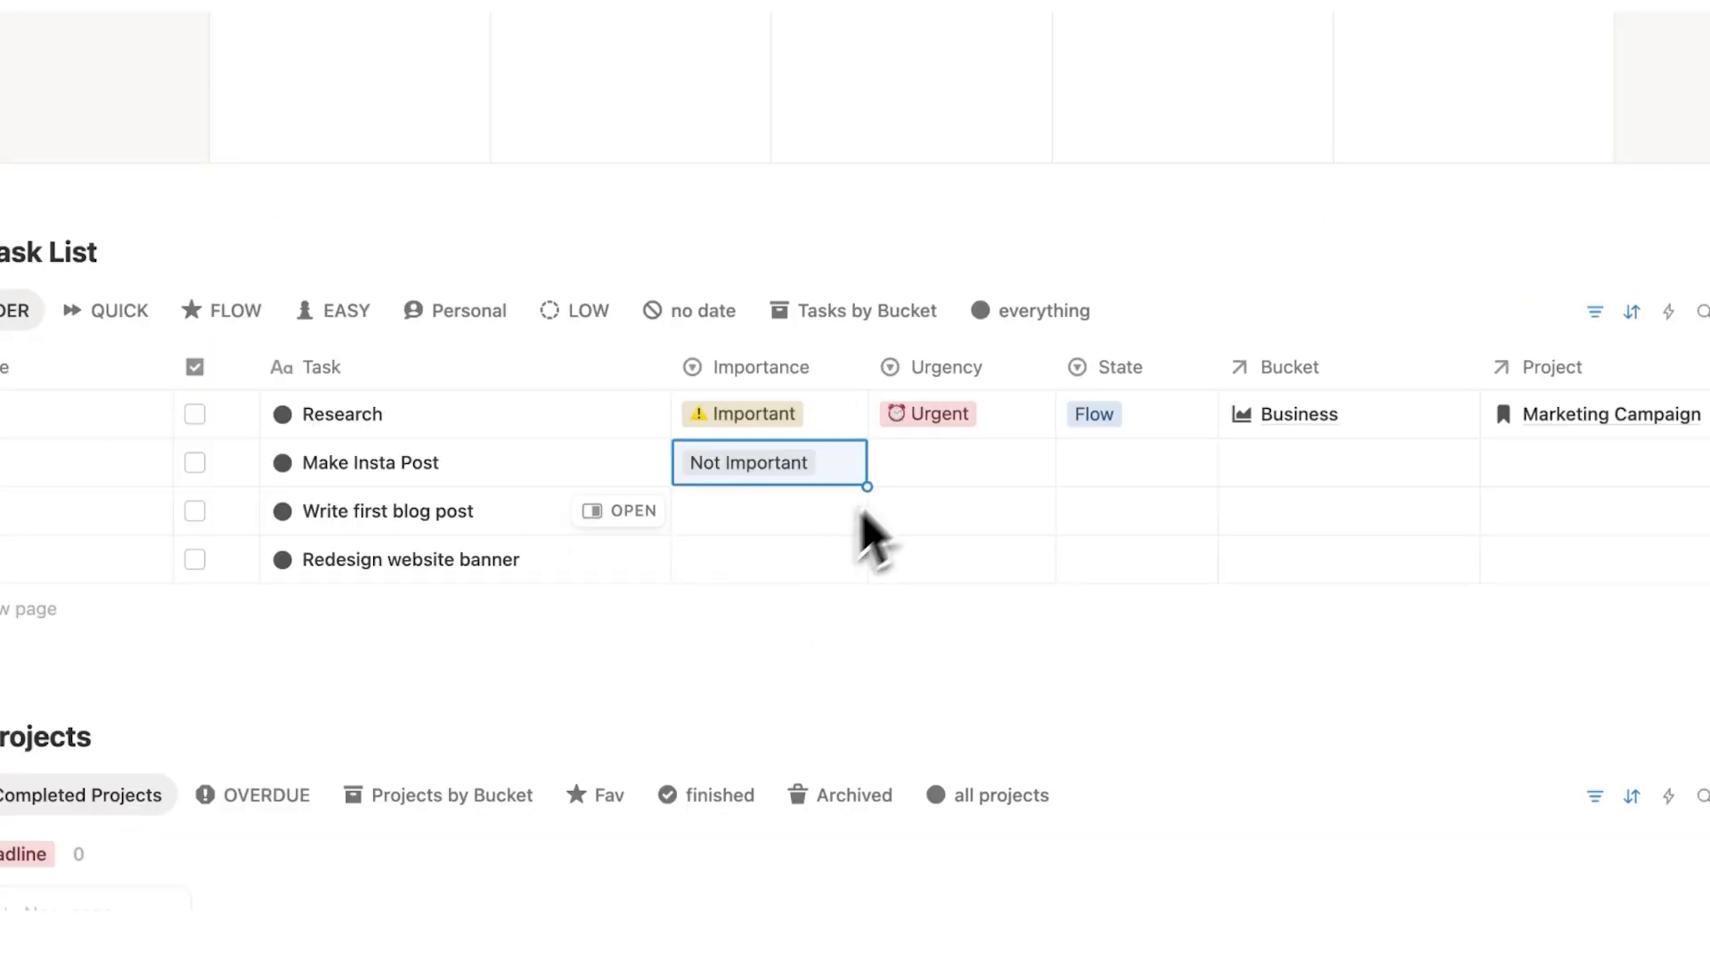
pyautogui.click(905, 465)
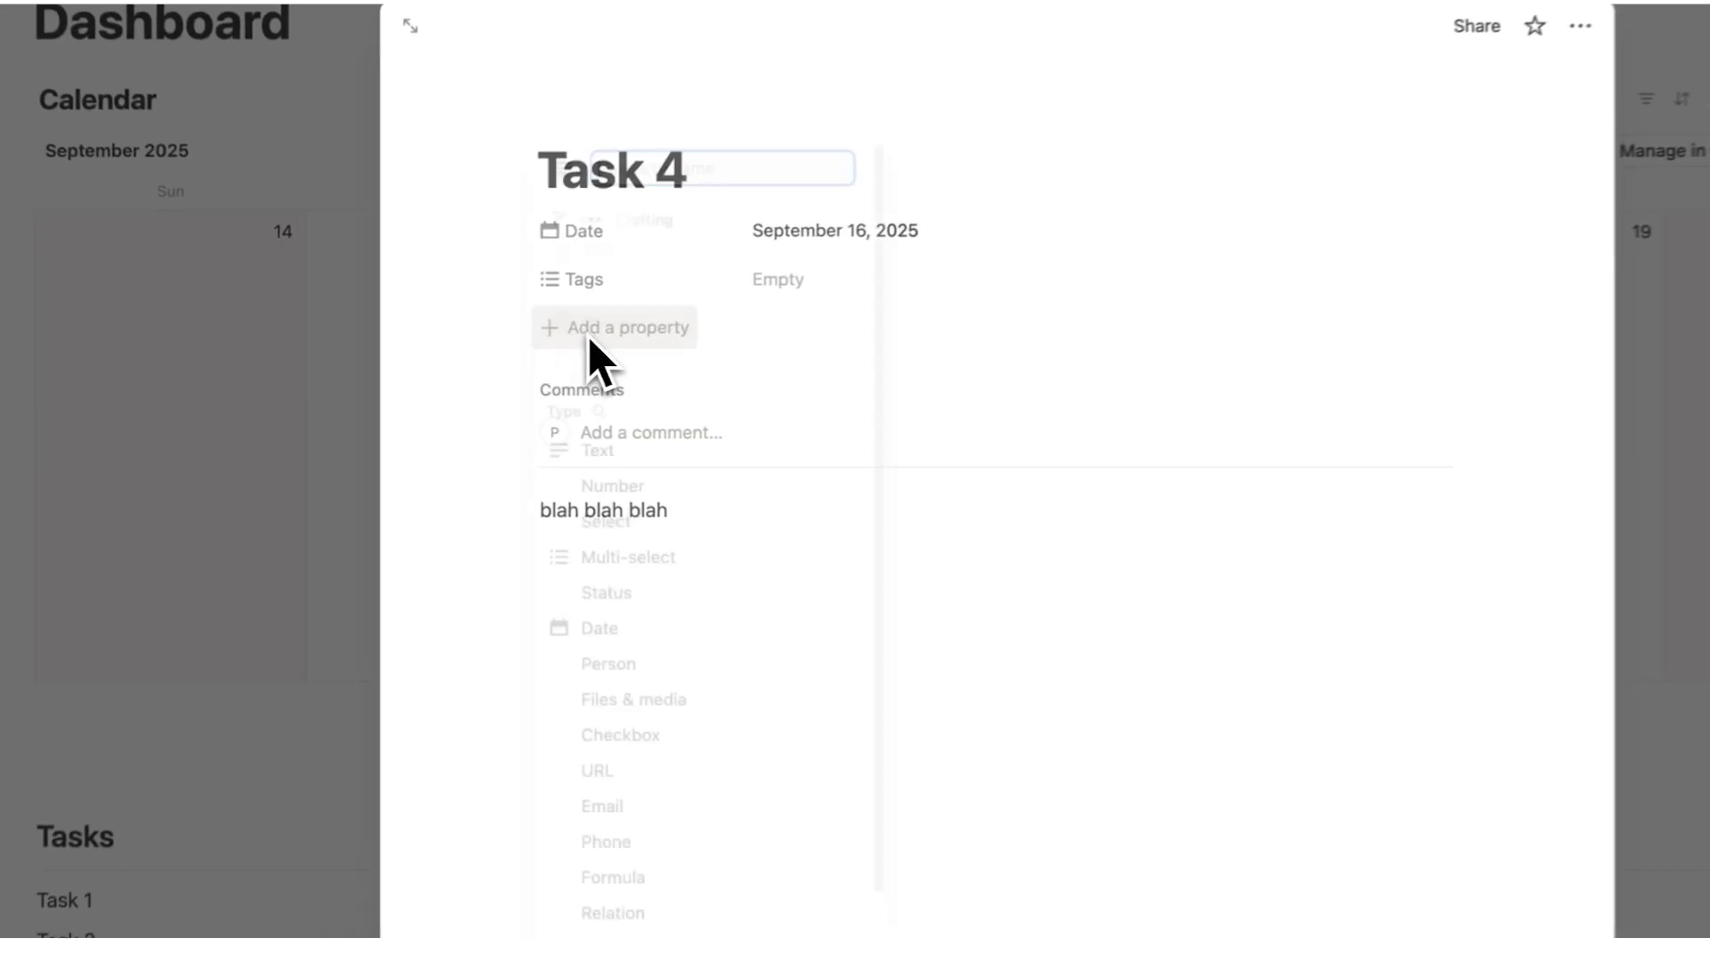
# Add a new Select property named Project to Task 4's database
pyautogui.click(590, 334)
pyautogui.scroll(-2, 745, 545)
pyautogui.scroll(-2, 745, 545)
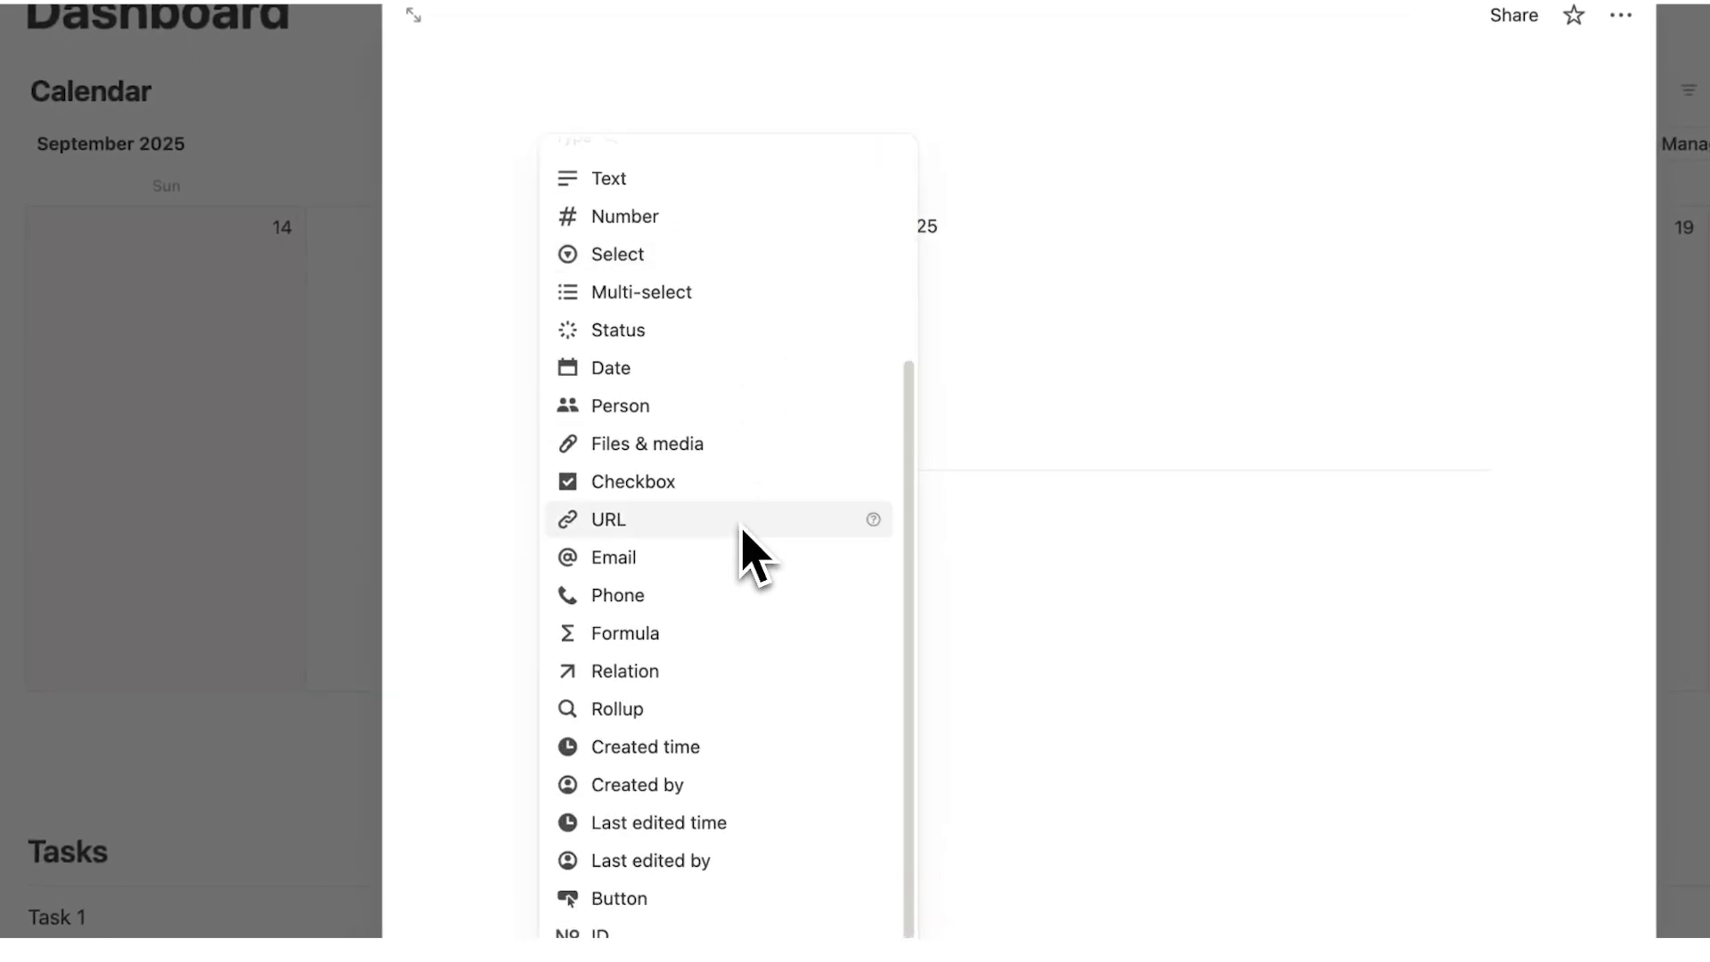
pyautogui.scroll(4, 753, 725)
pyautogui.scroll(-2, 744, 698)
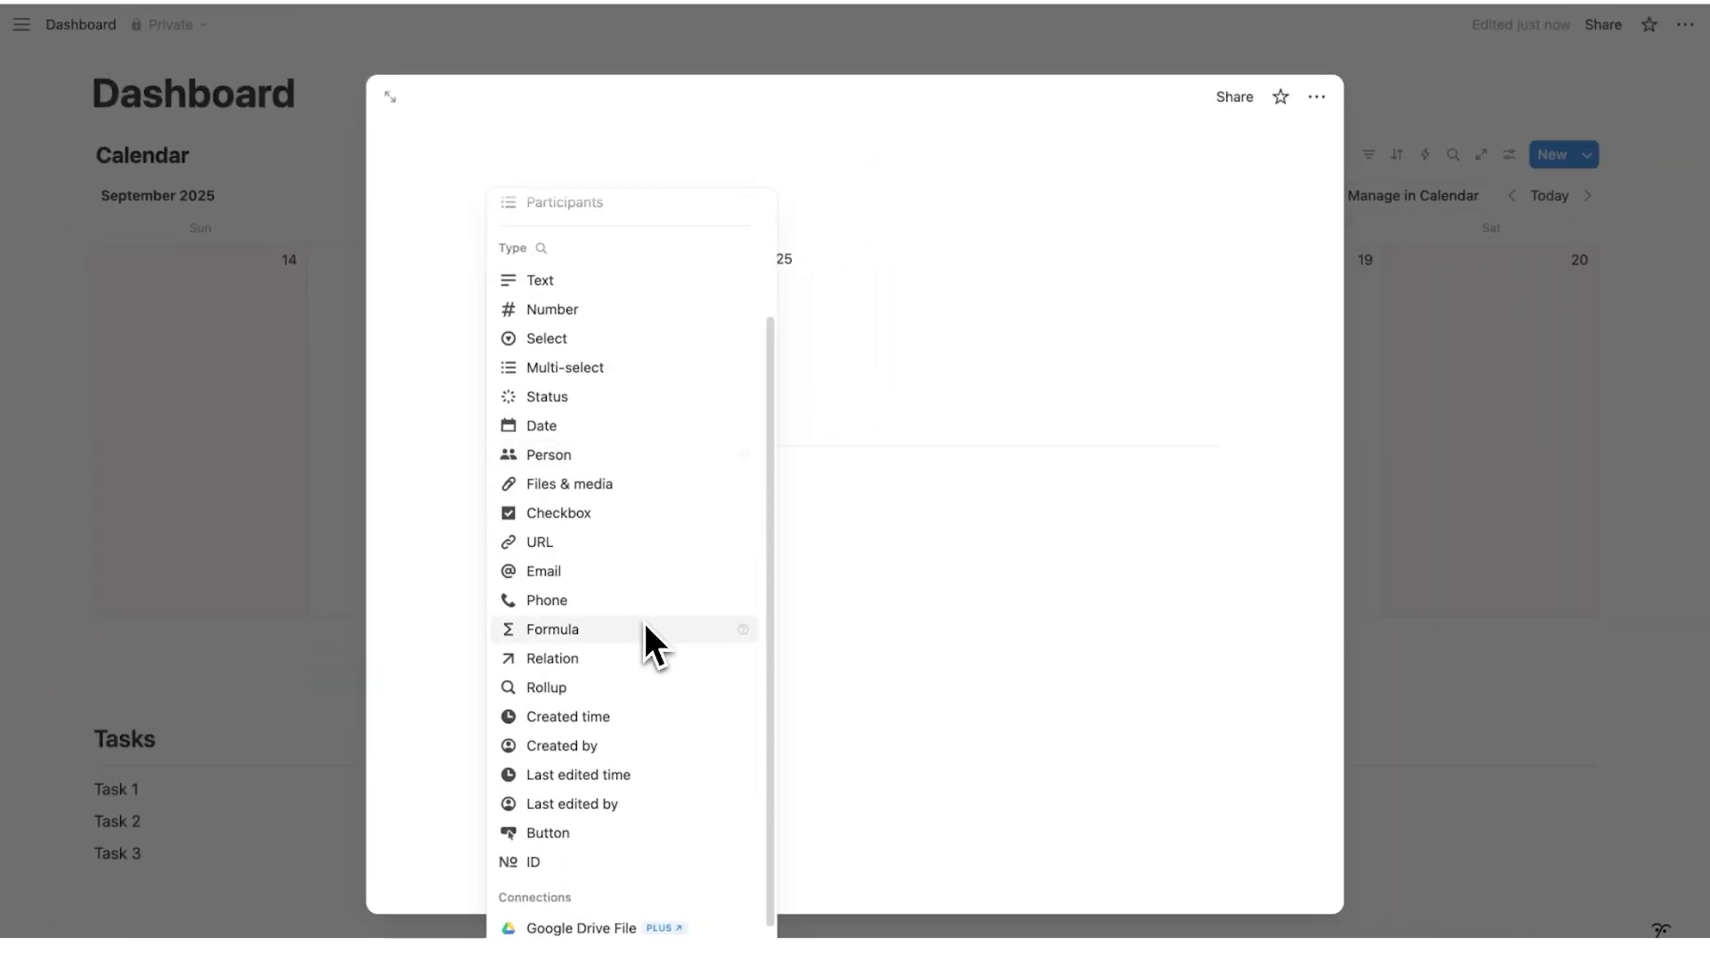
pyautogui.scroll(2, 643, 620)
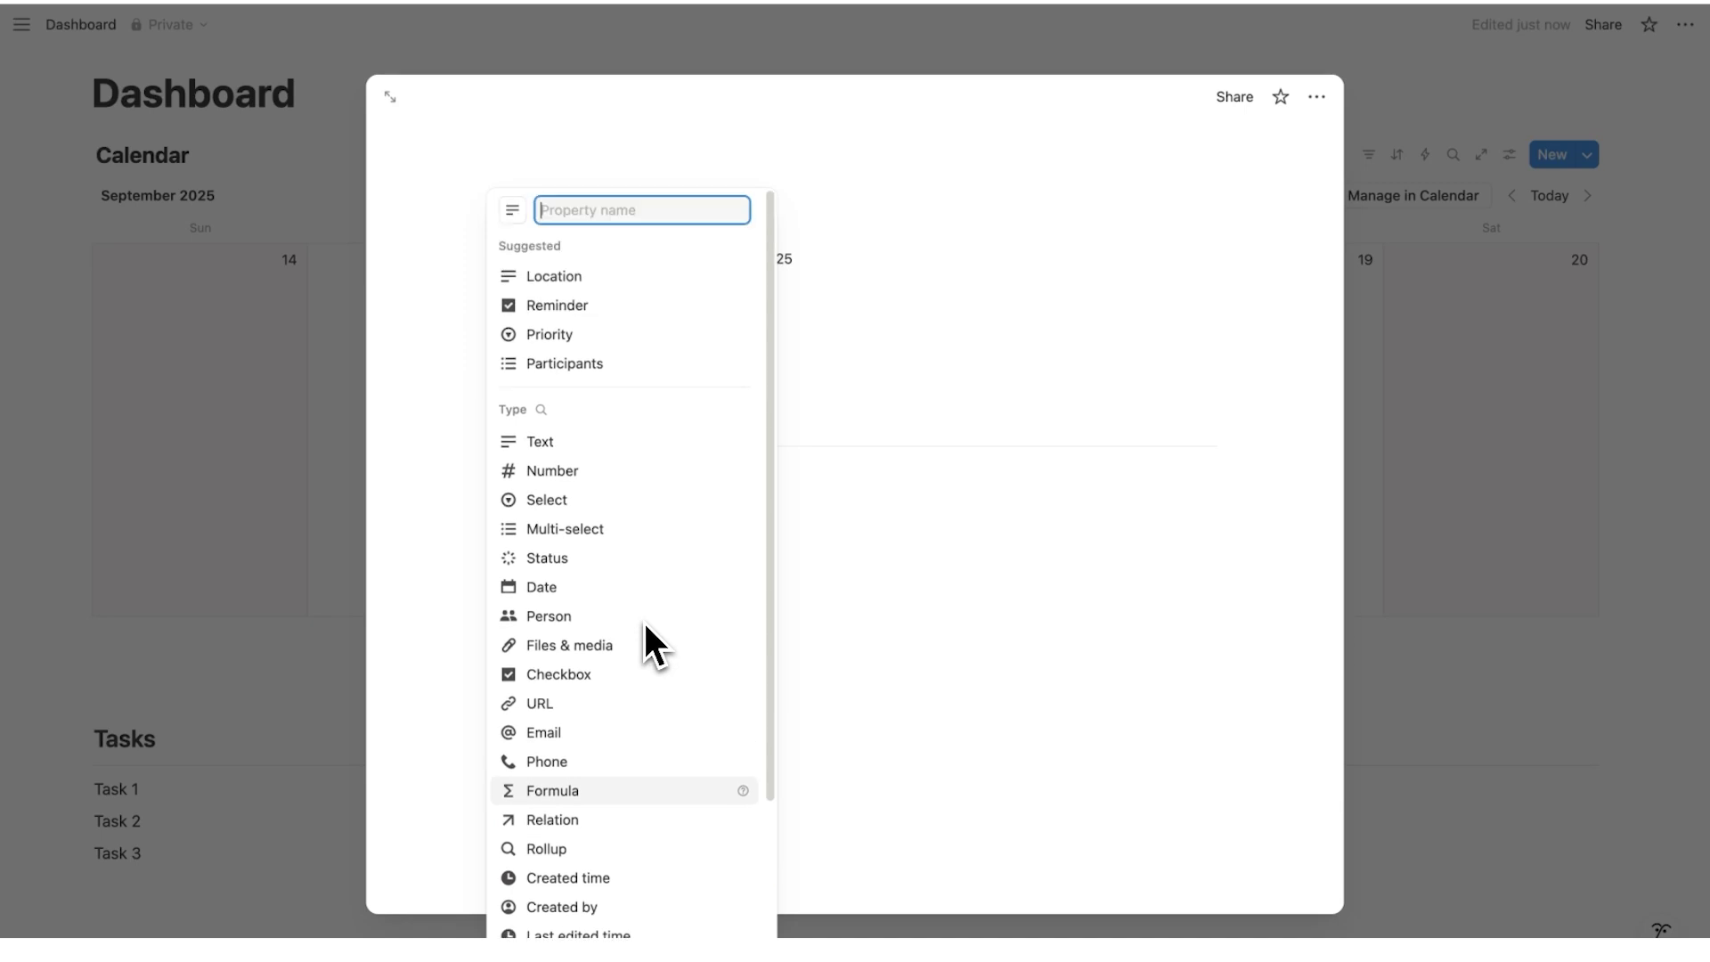
pyautogui.click(579, 502)
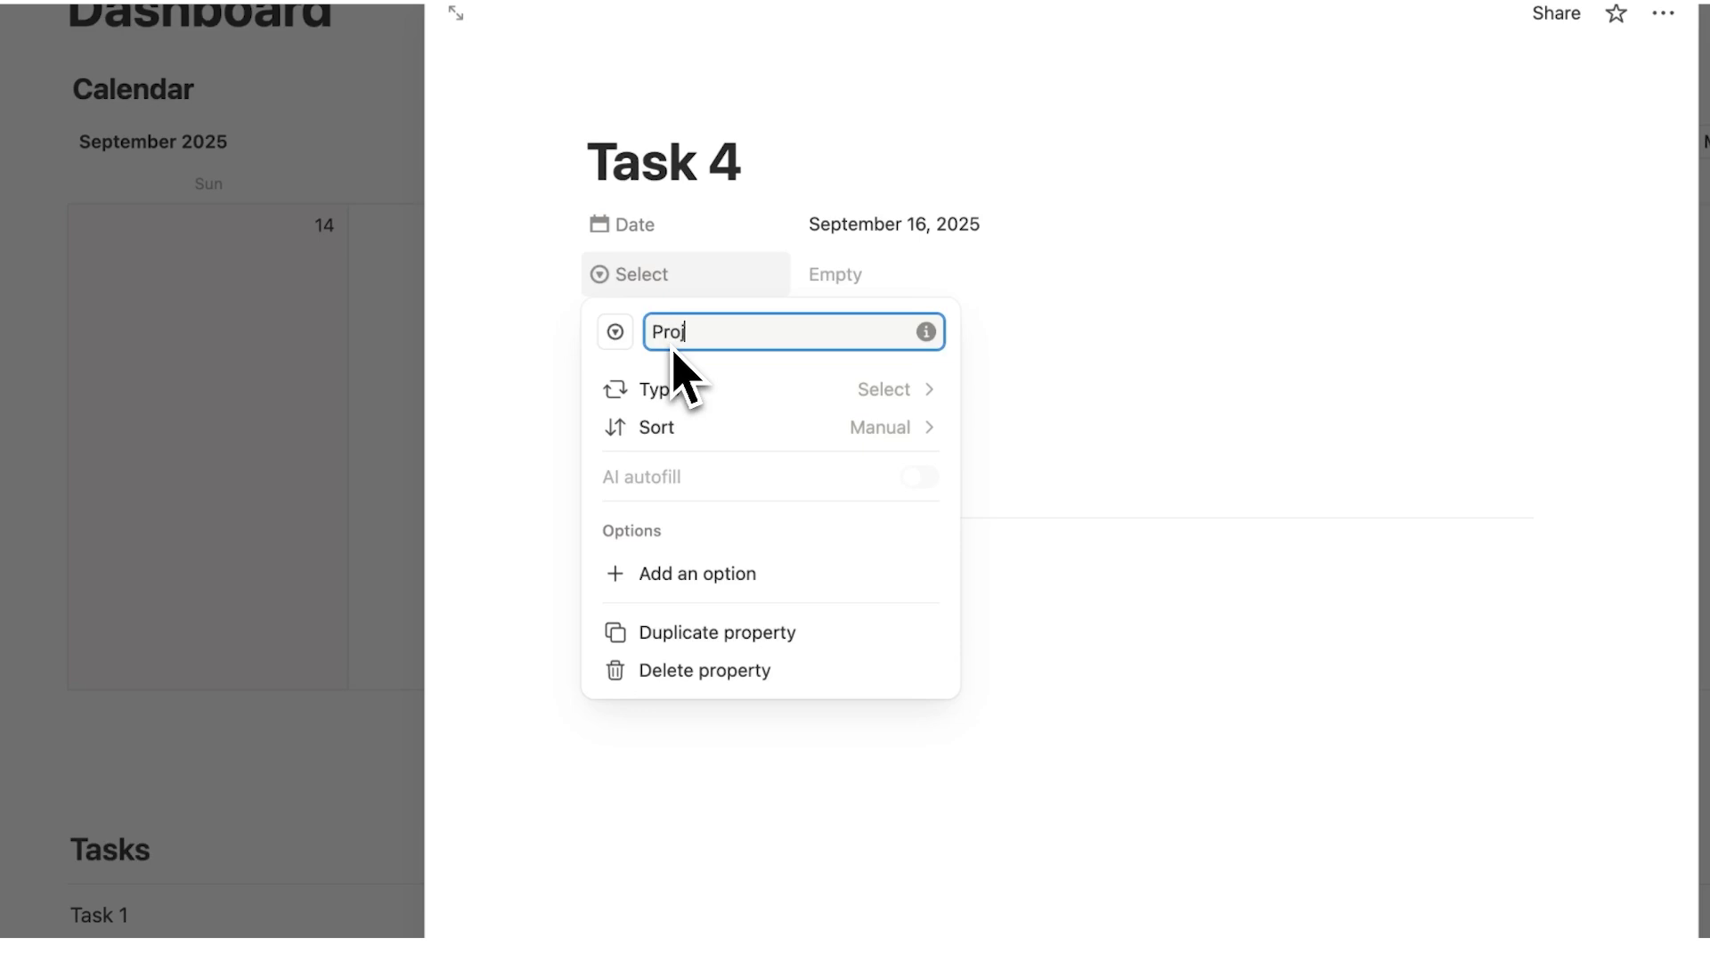
pyautogui.write('Project')
pyautogui.click(551, 367)
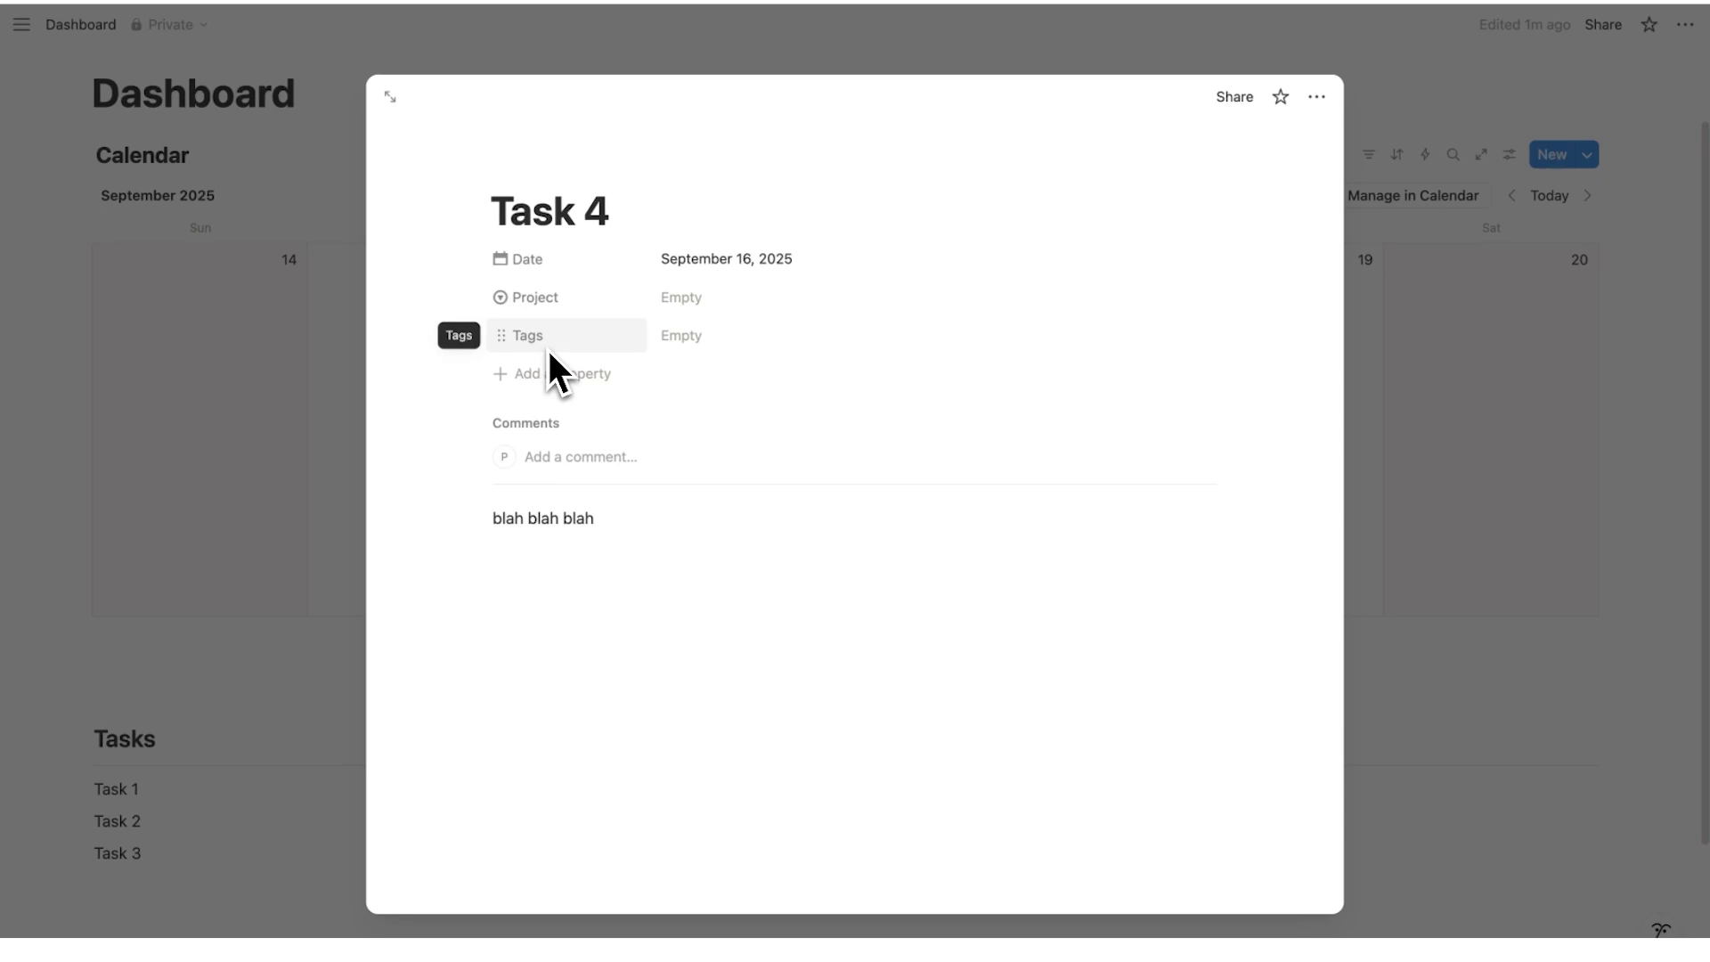
# Delete the Tags property from all views
pyautogui.click(558, 343)
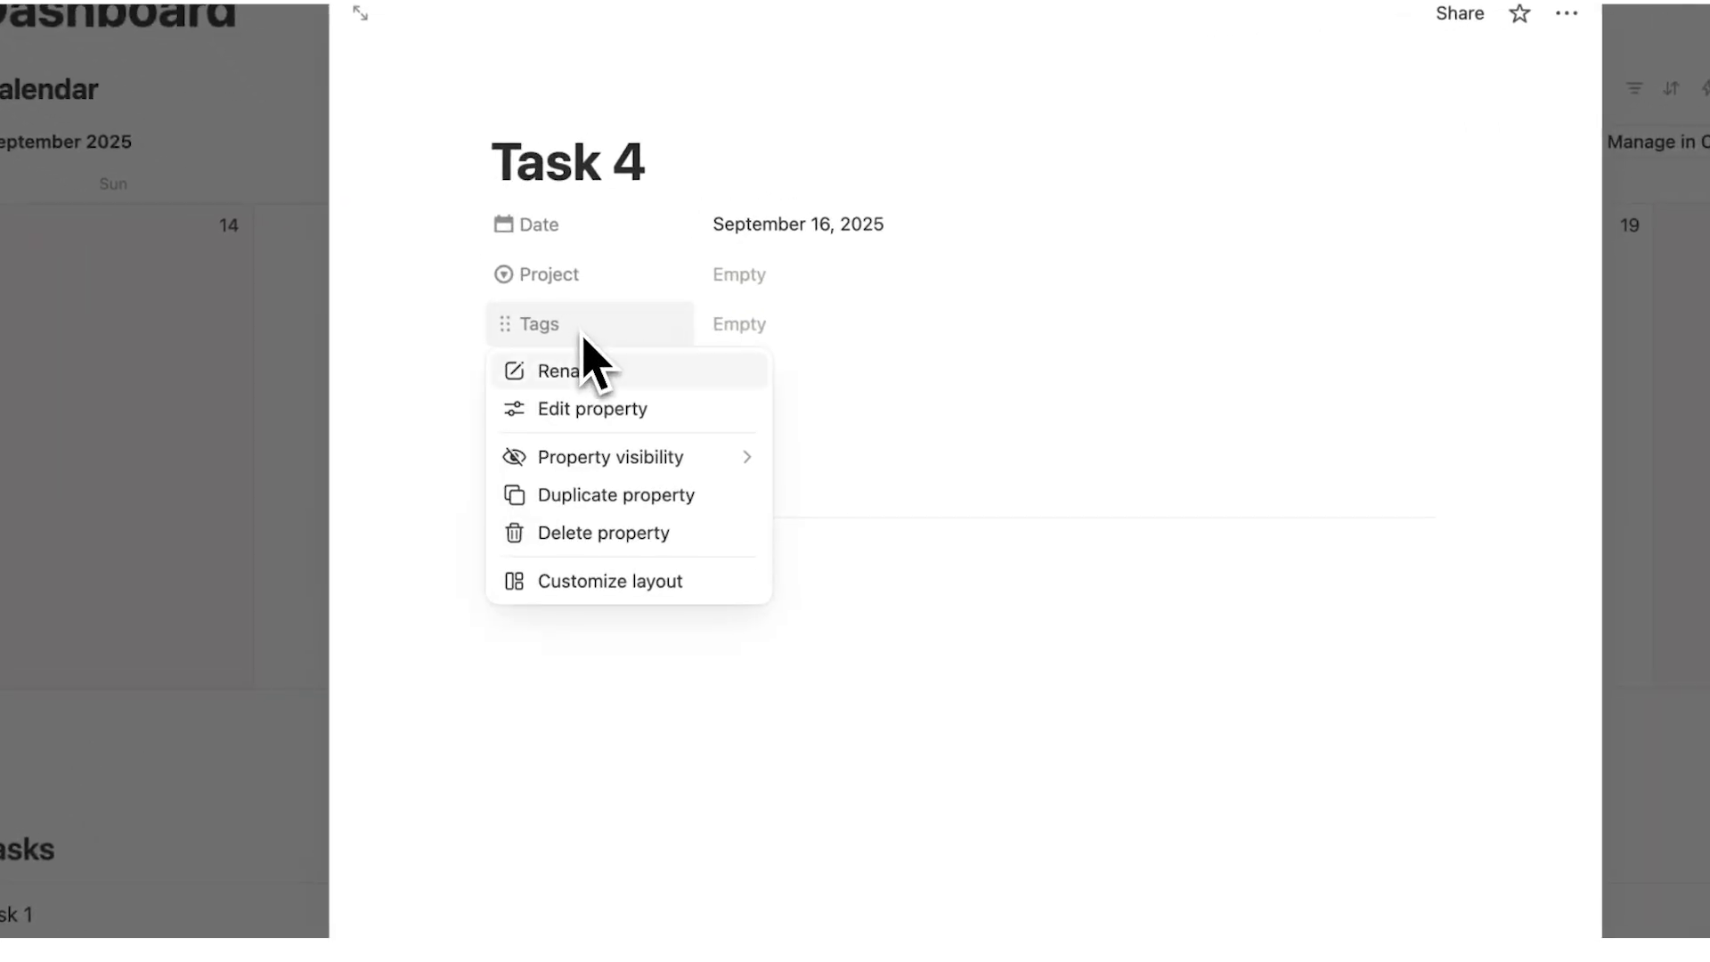
pyautogui.click(619, 533)
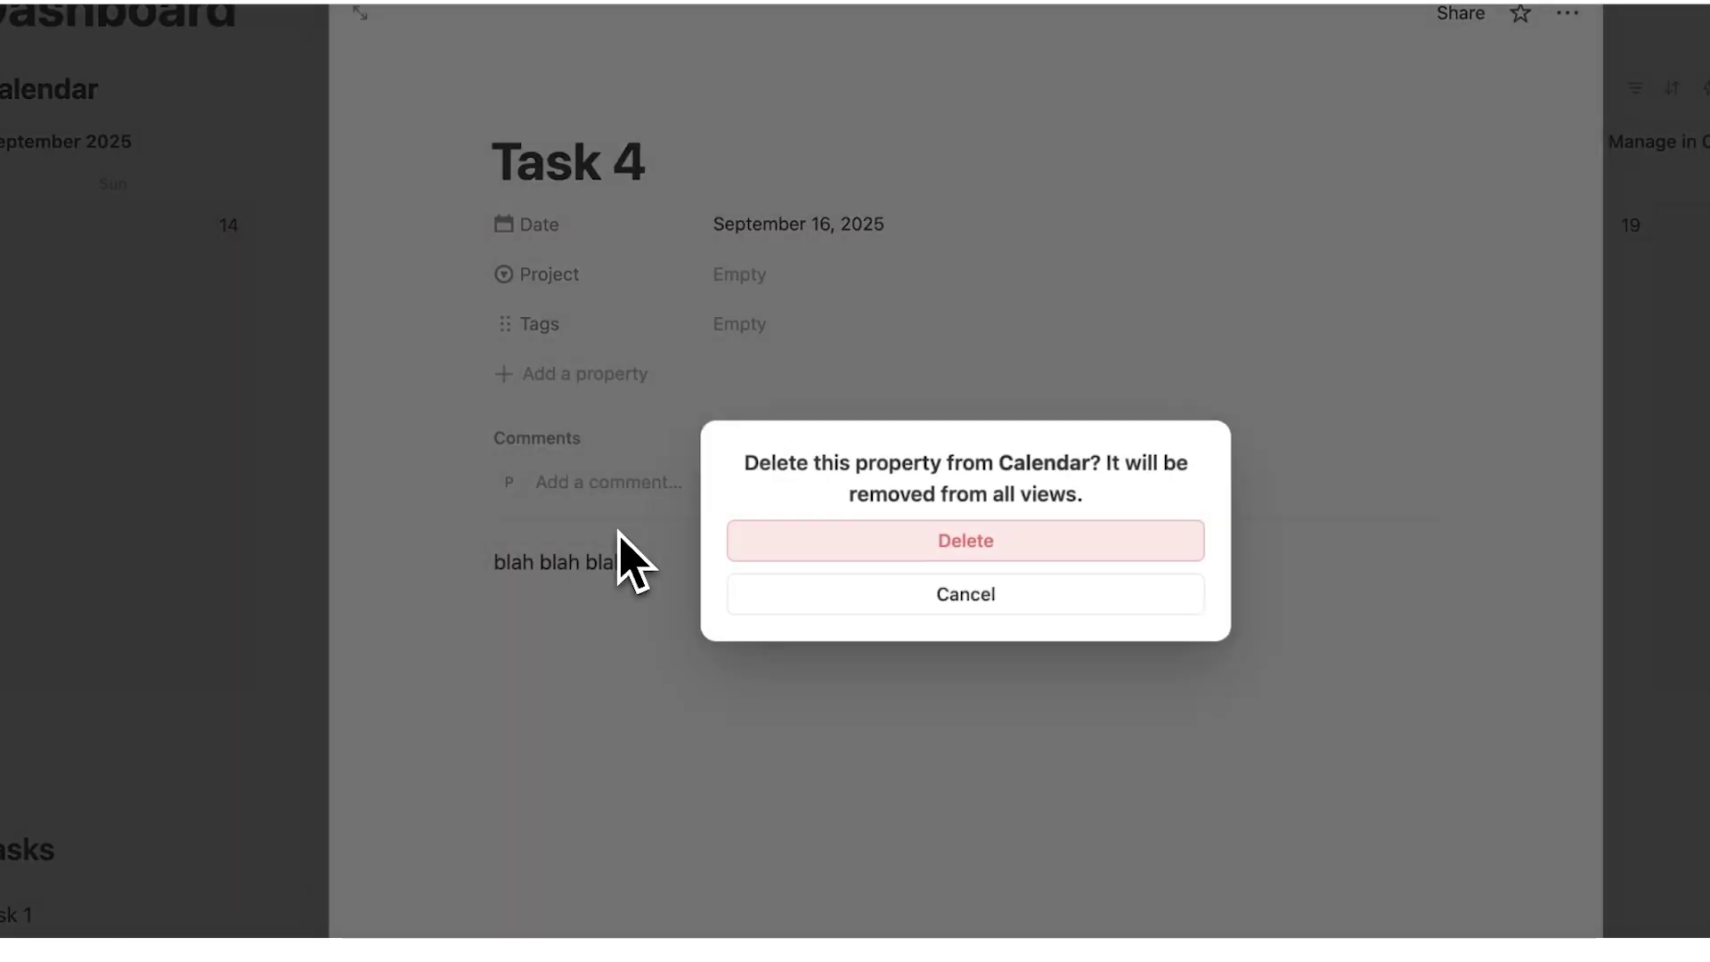
pyautogui.click(828, 542)
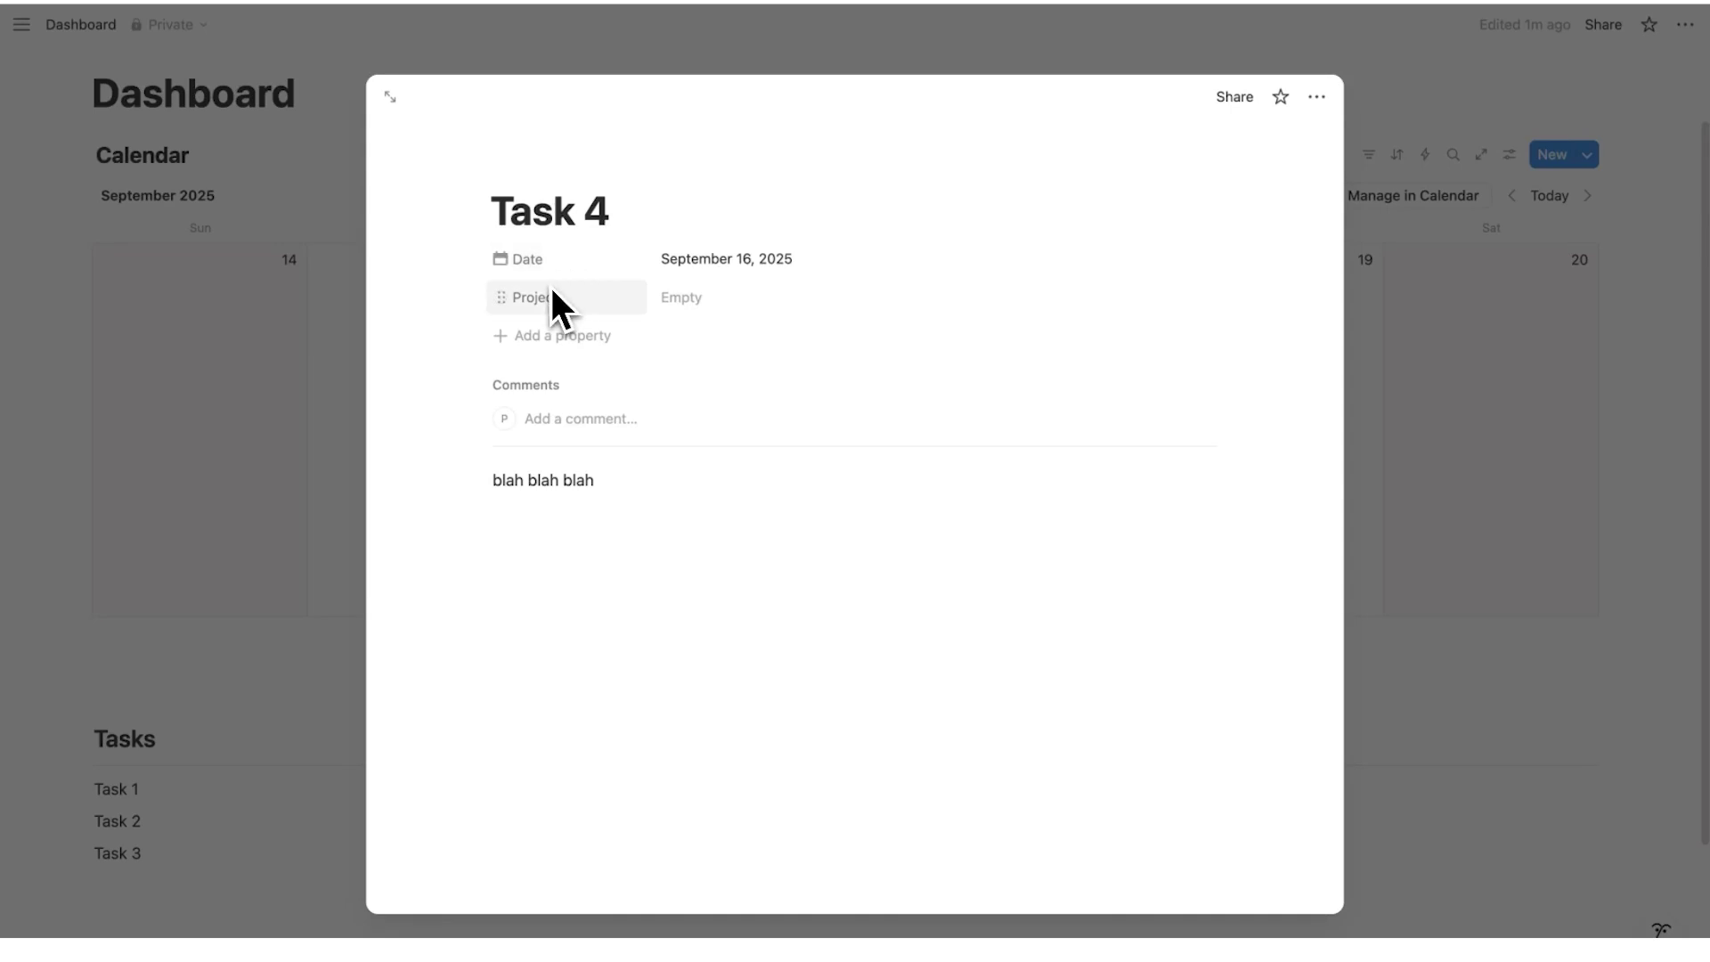
# Create a new Project A option and assign it to Task 4
pyautogui.click(679, 299)
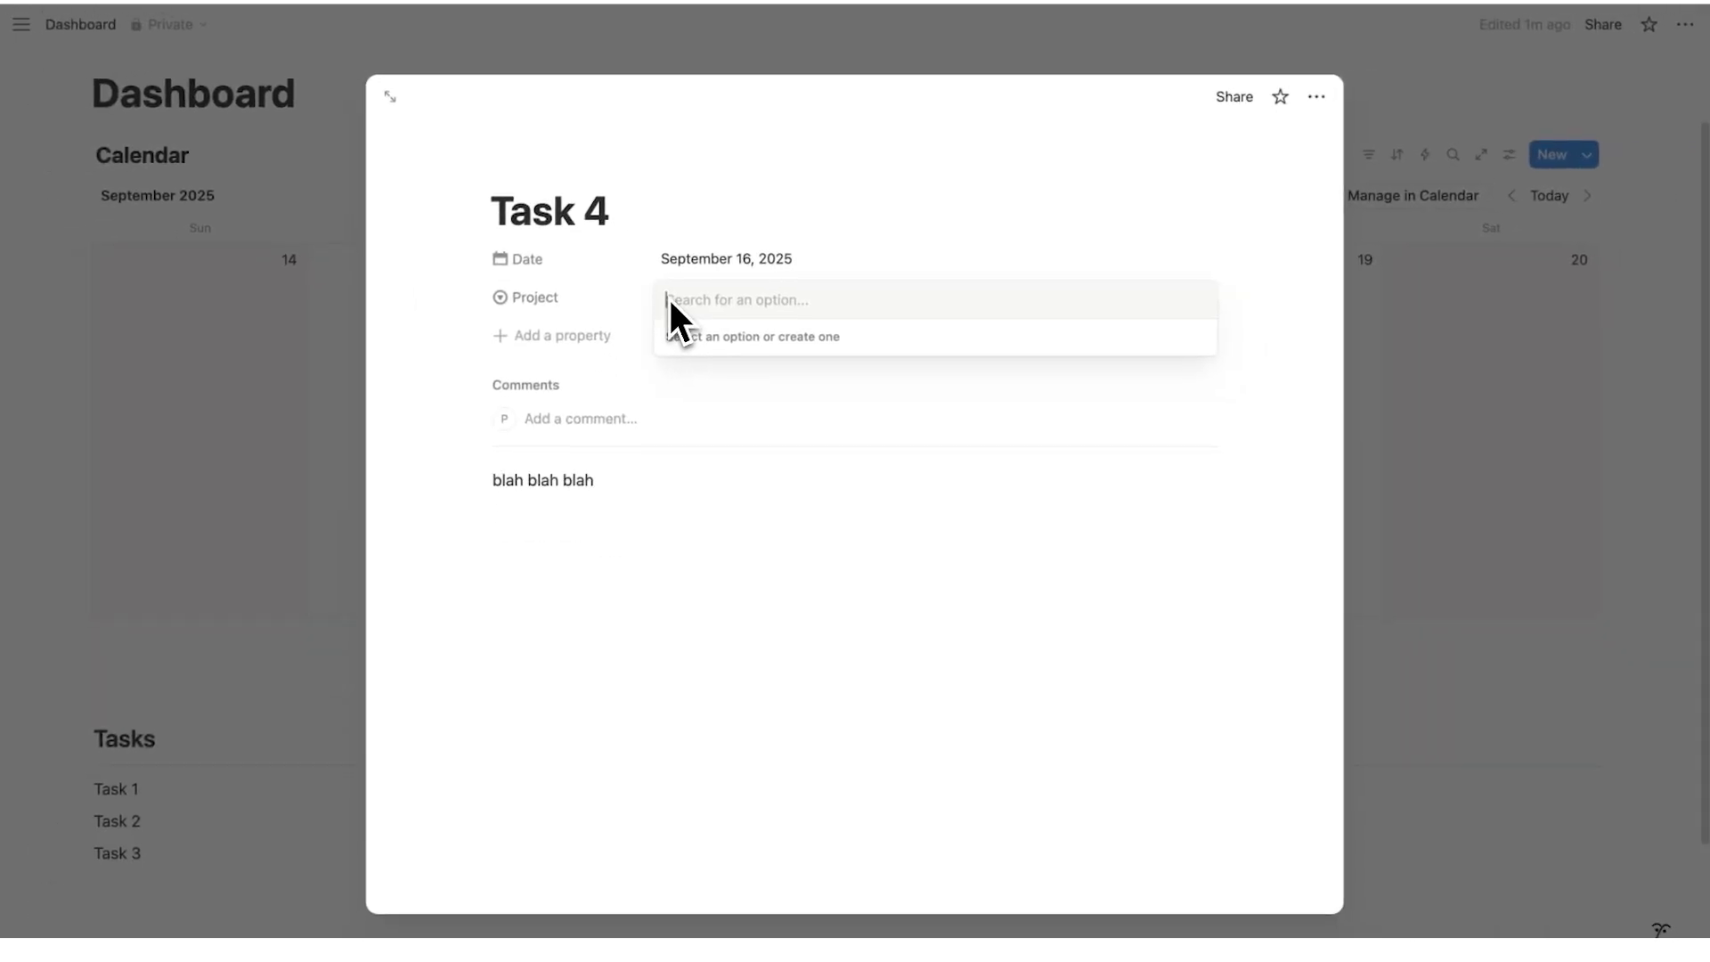
pyautogui.write('Projec')
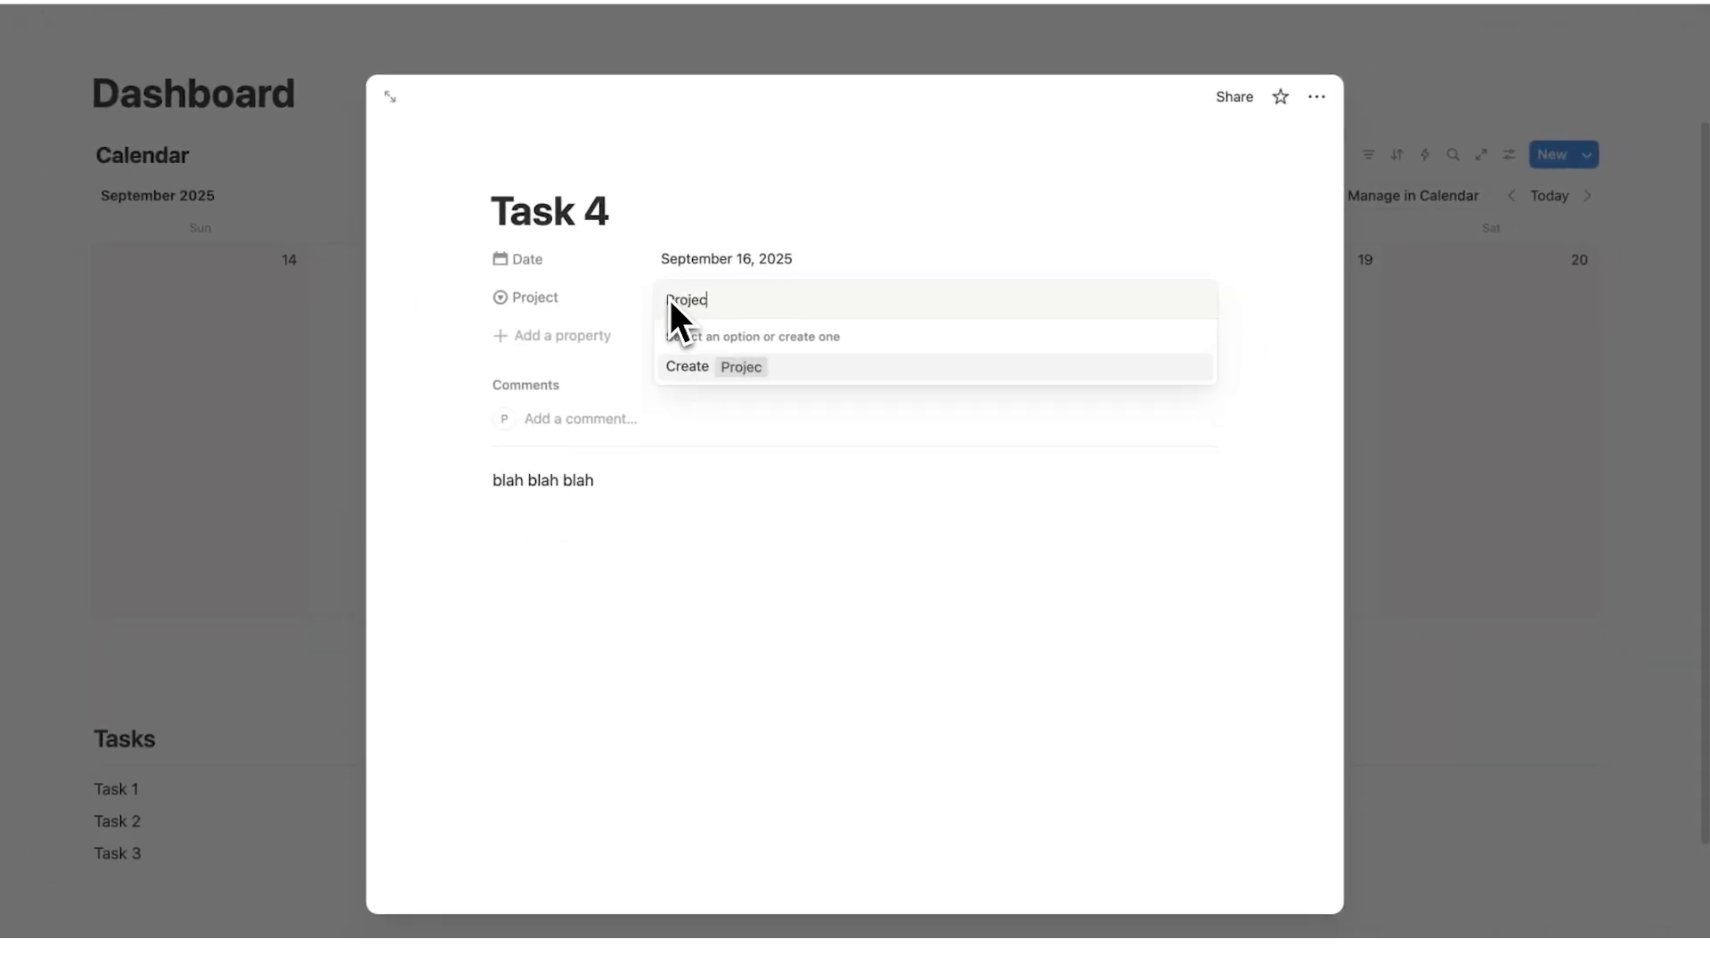
pyautogui.write('t A')
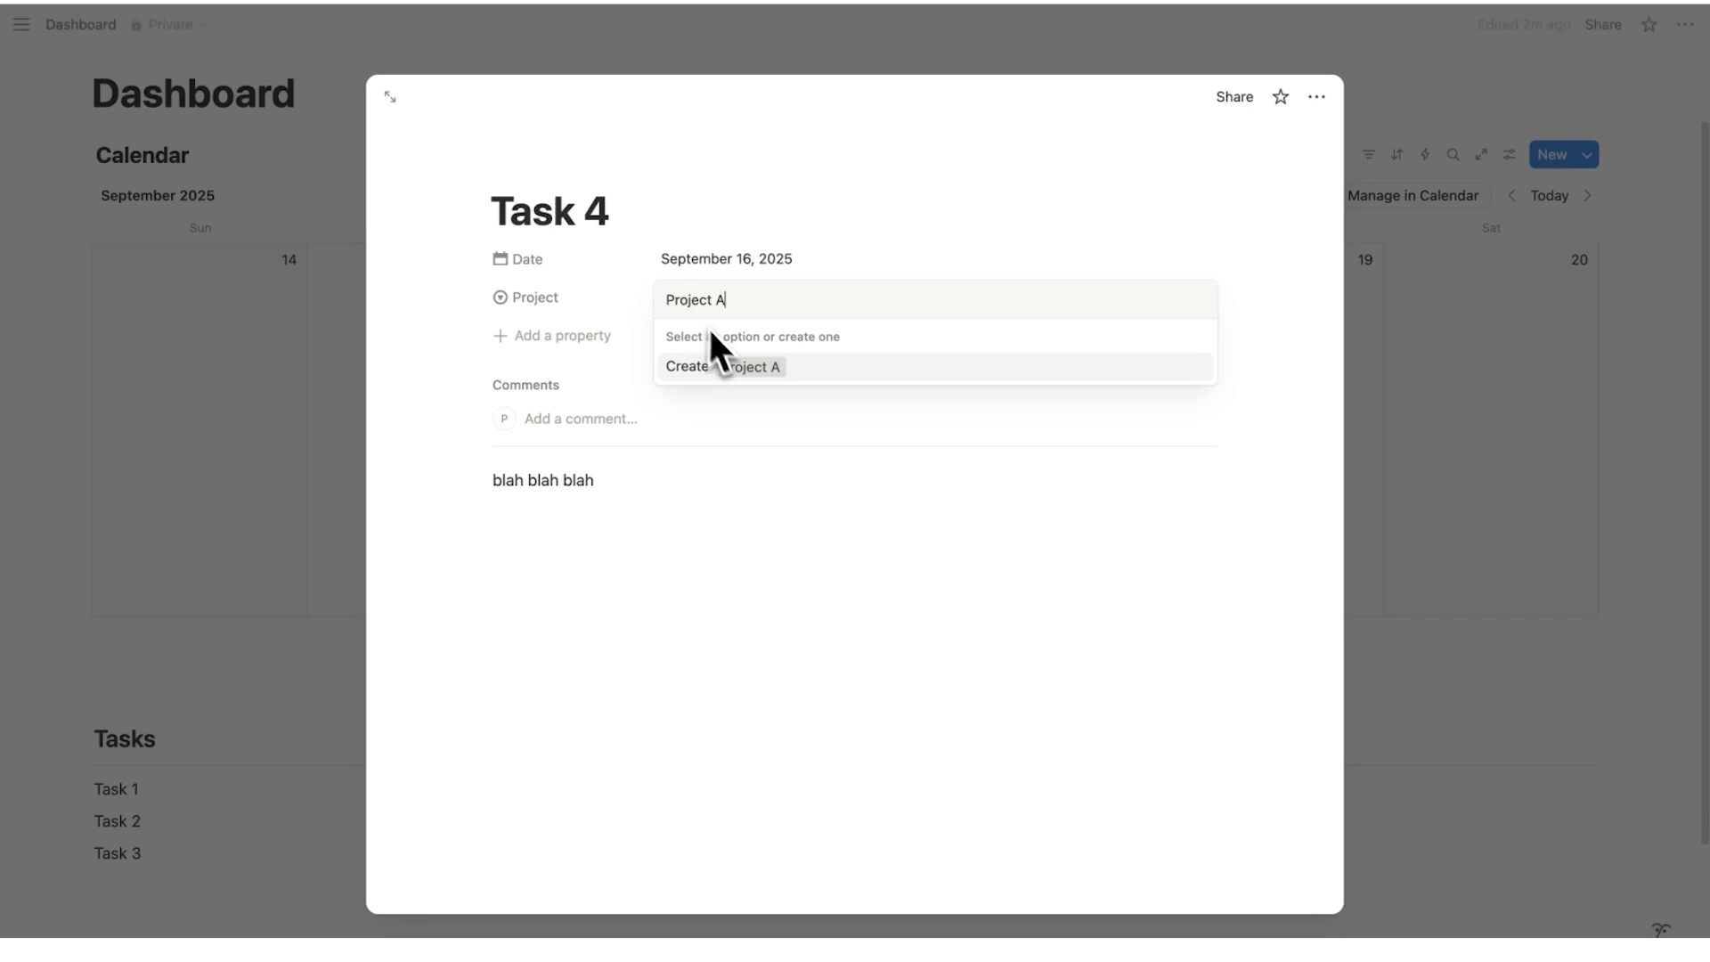
pyautogui.click(739, 367)
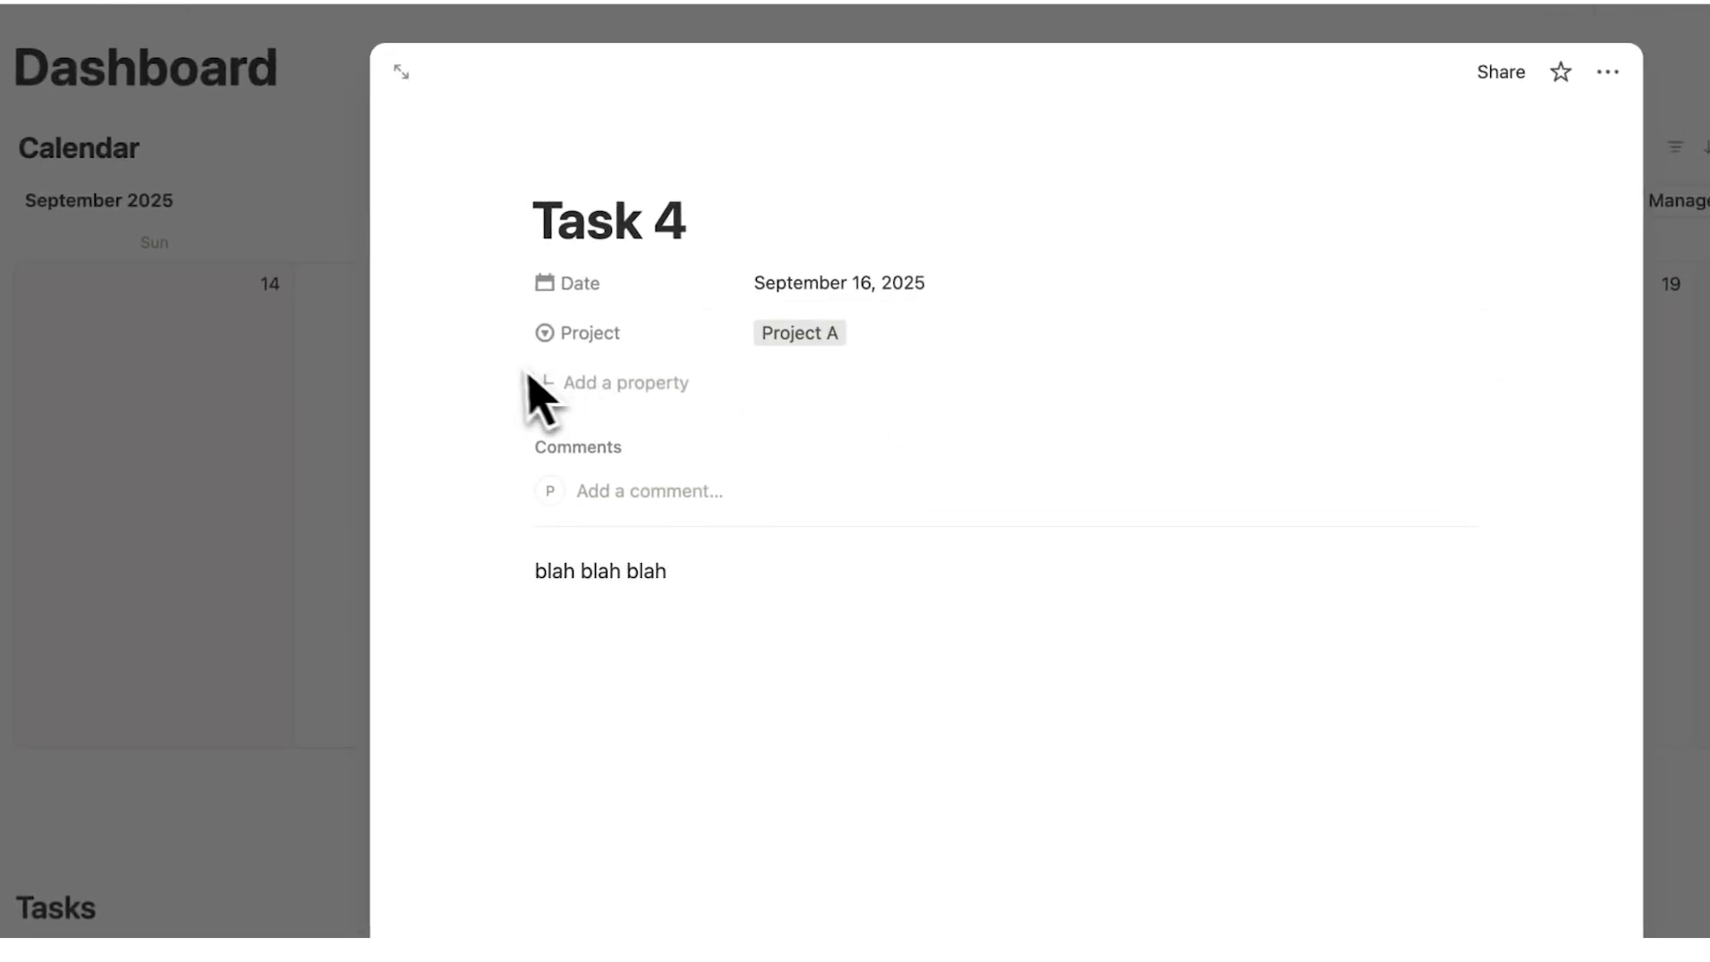
# Close Task 4's page to show the weekly calendar with Task 4 on Tuesday 16
pyautogui.press('Escape')
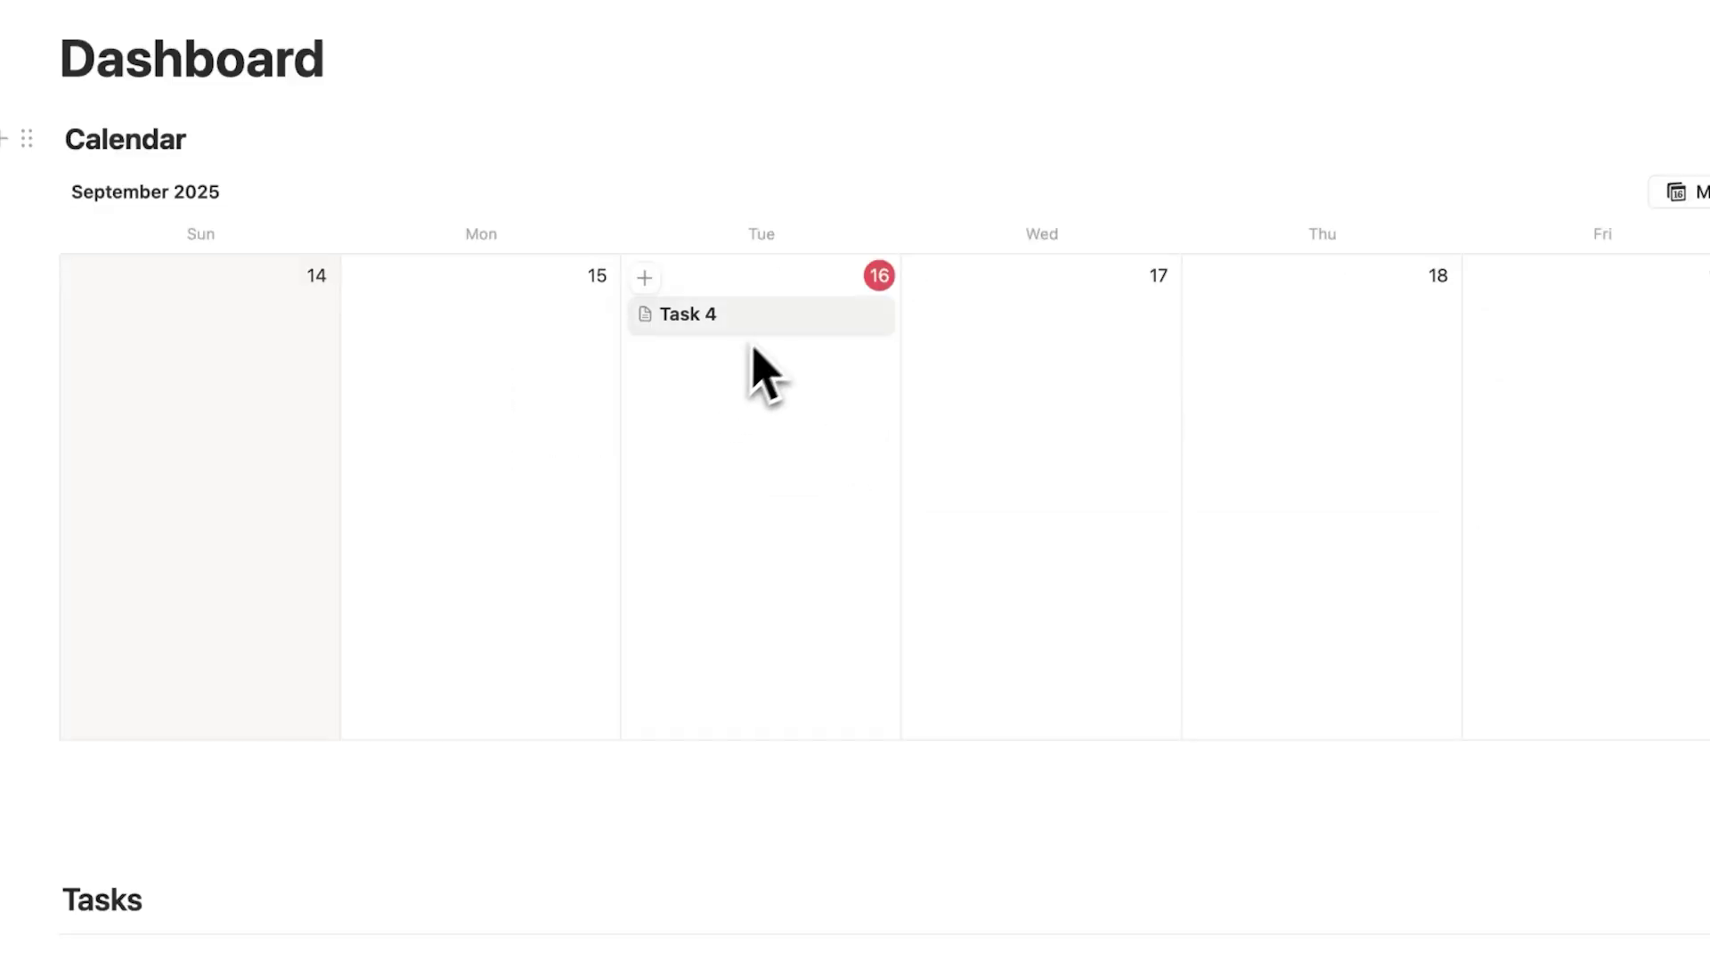
pyautogui.click(711, 331)
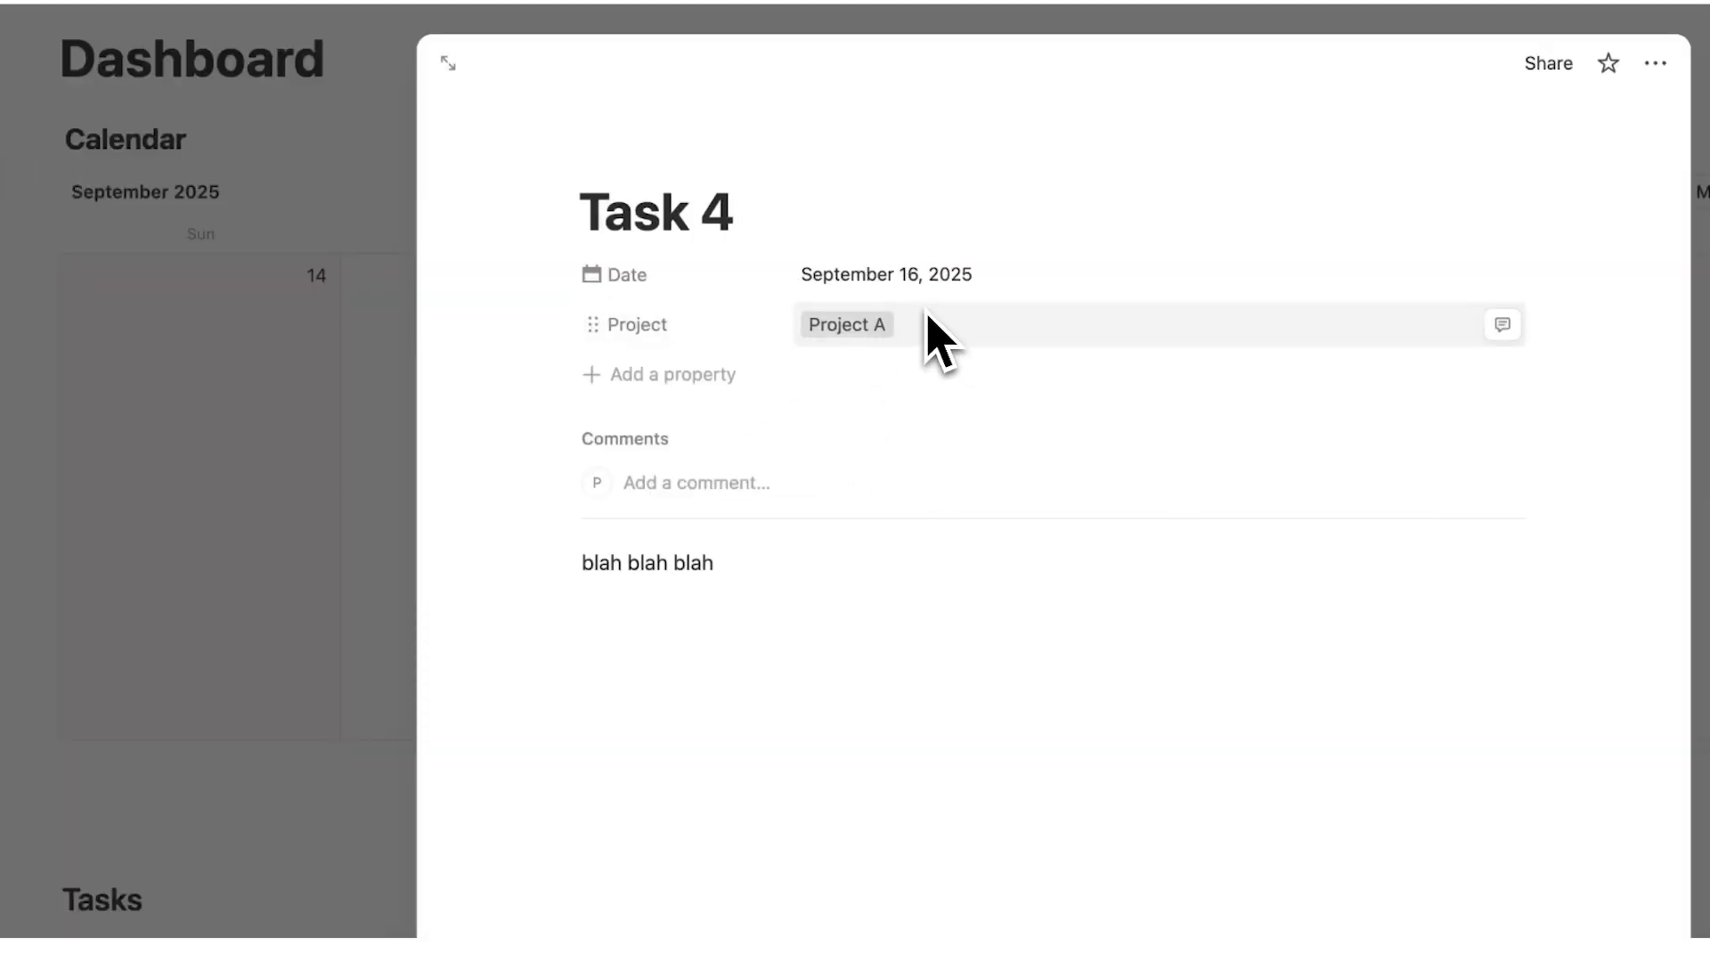
pyautogui.click(350, 381)
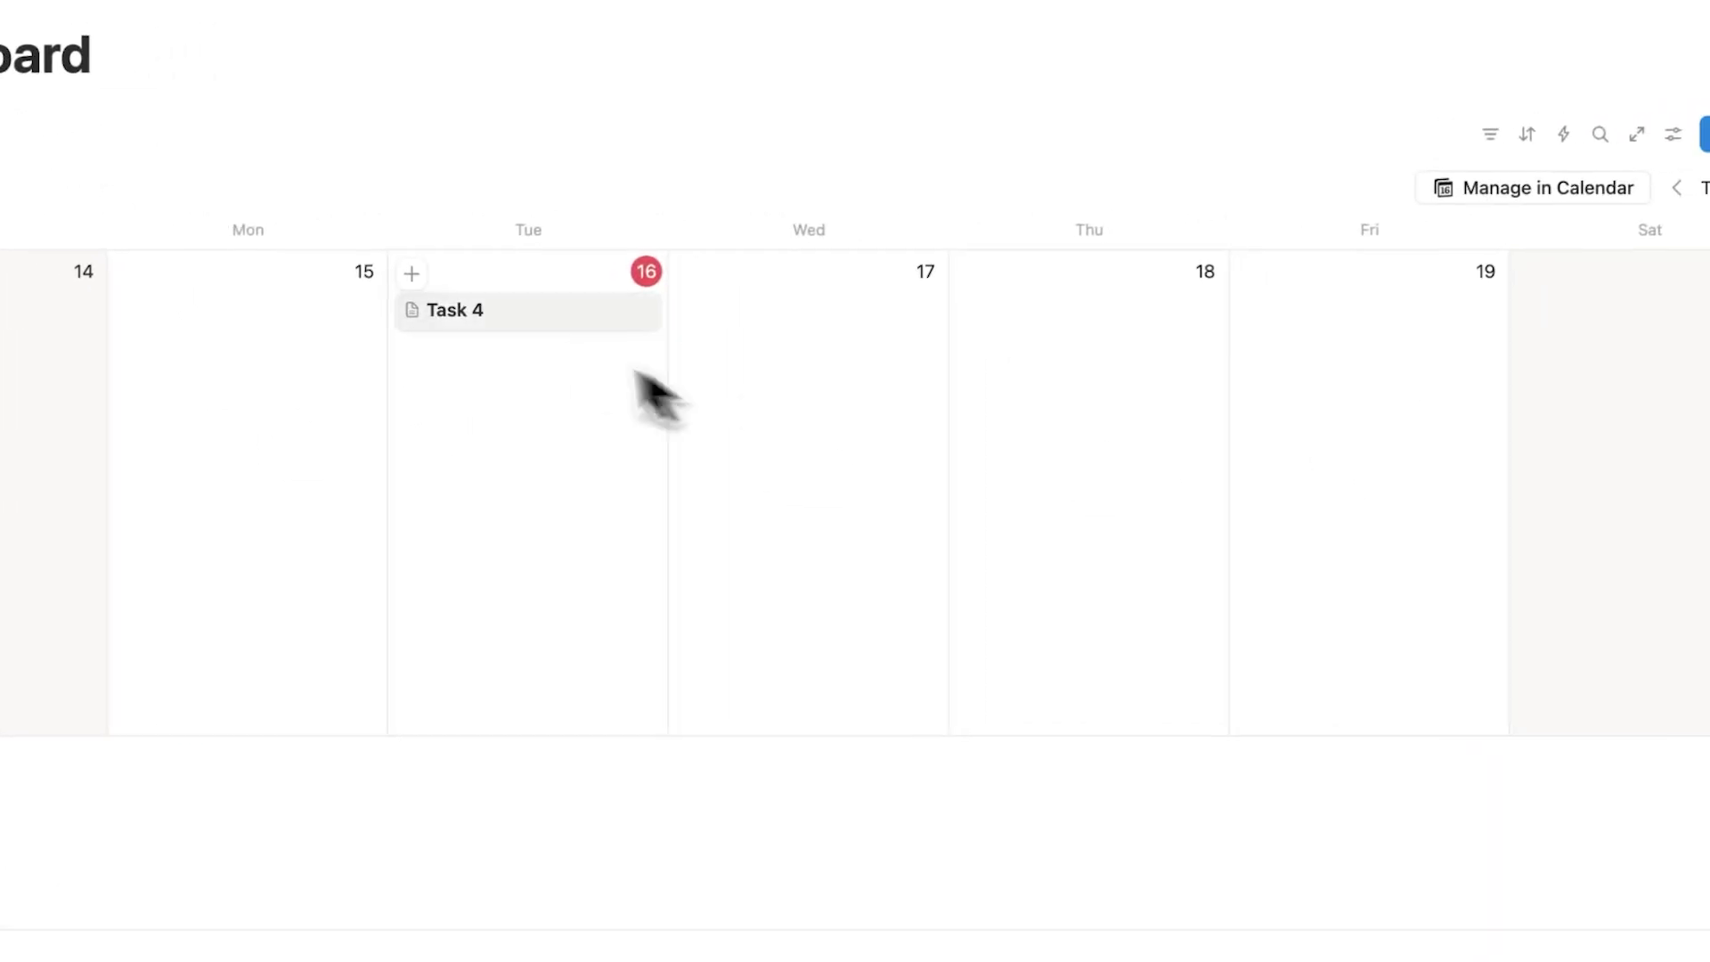
pyautogui.click(527, 323)
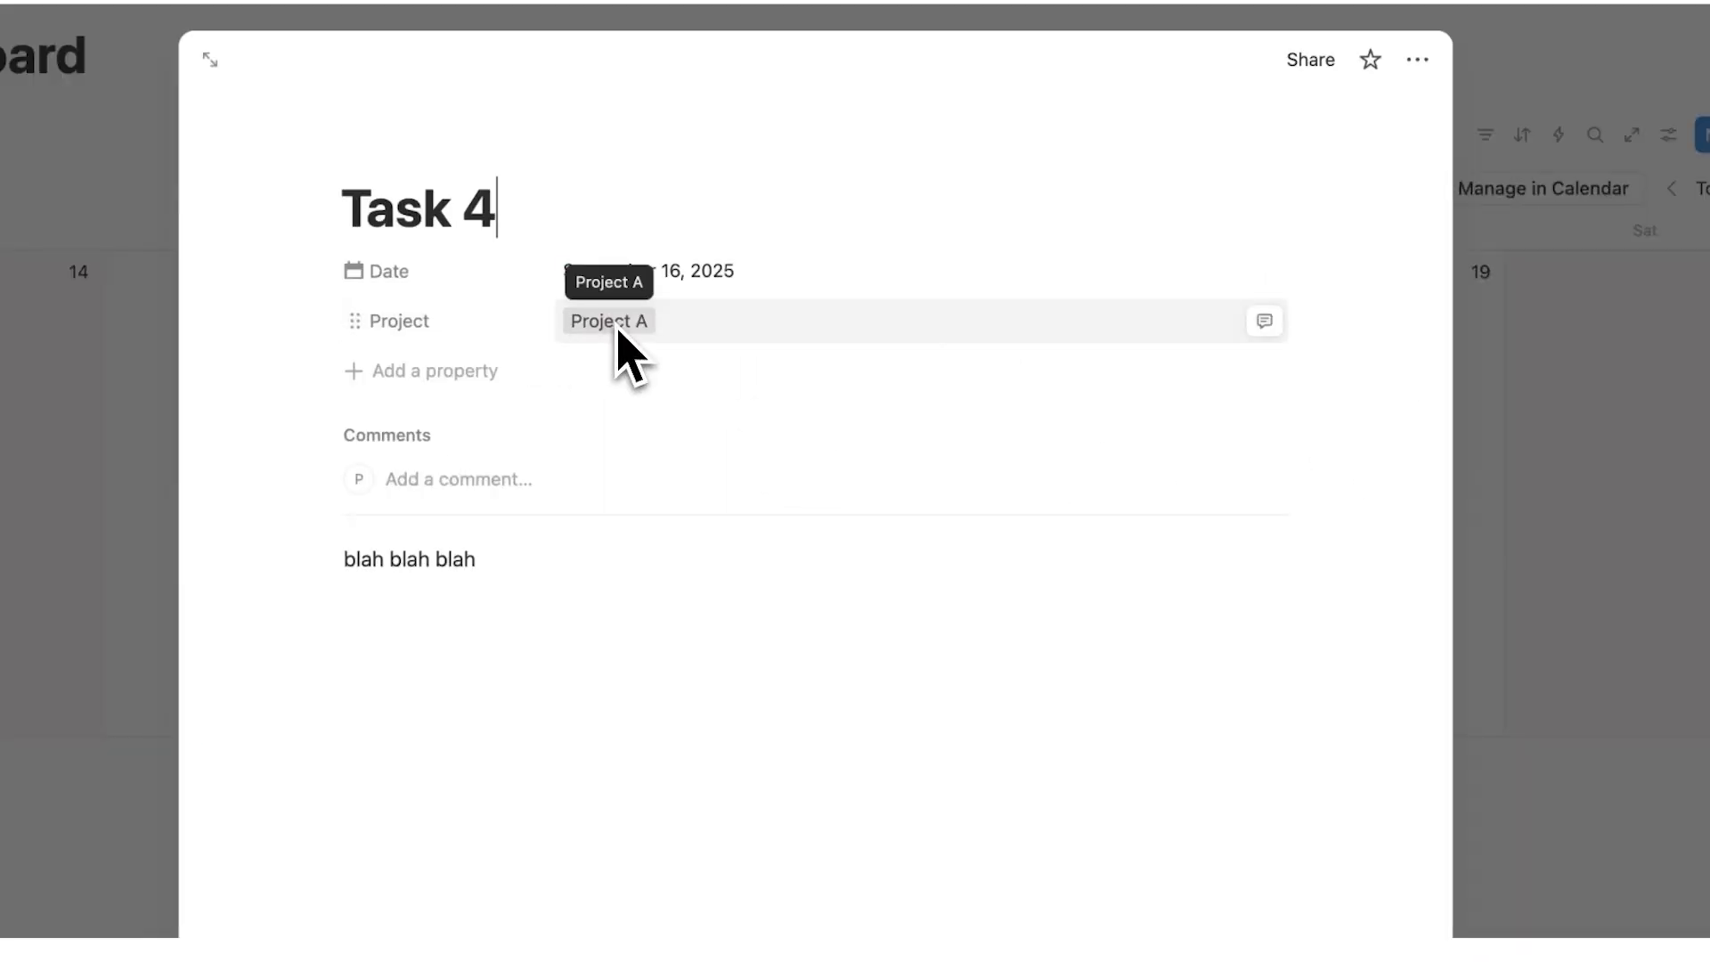
pyautogui.press('Escape')
pyautogui.click(531, 334)
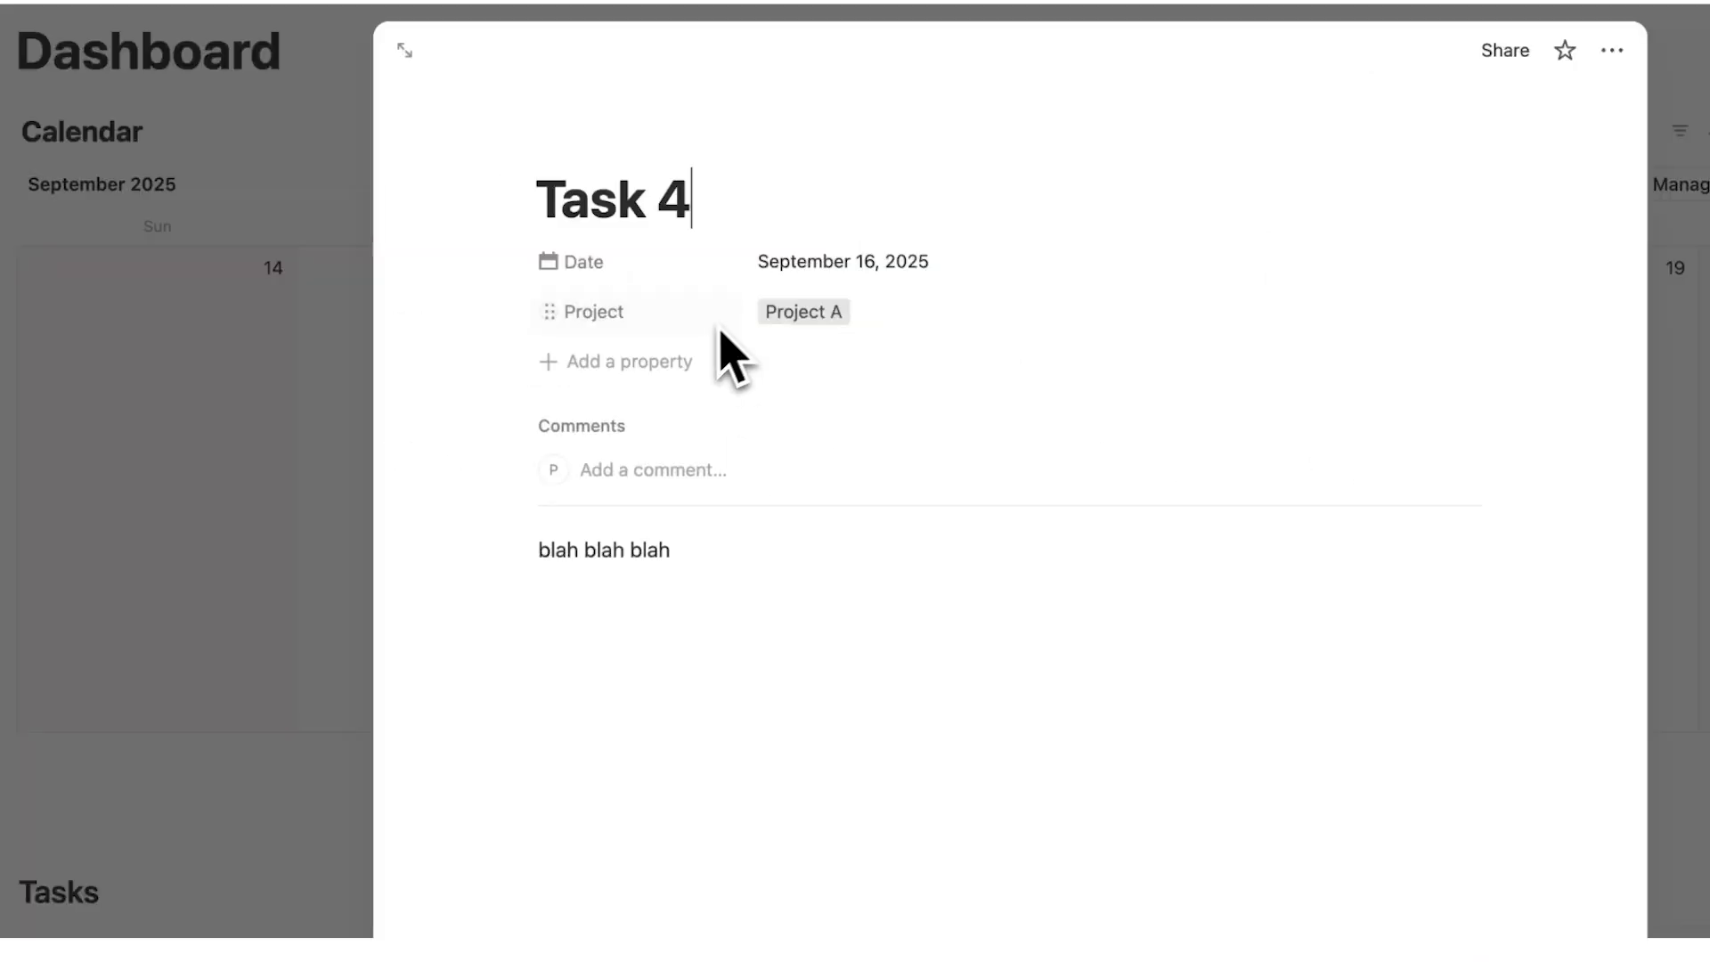
pyautogui.click(348, 446)
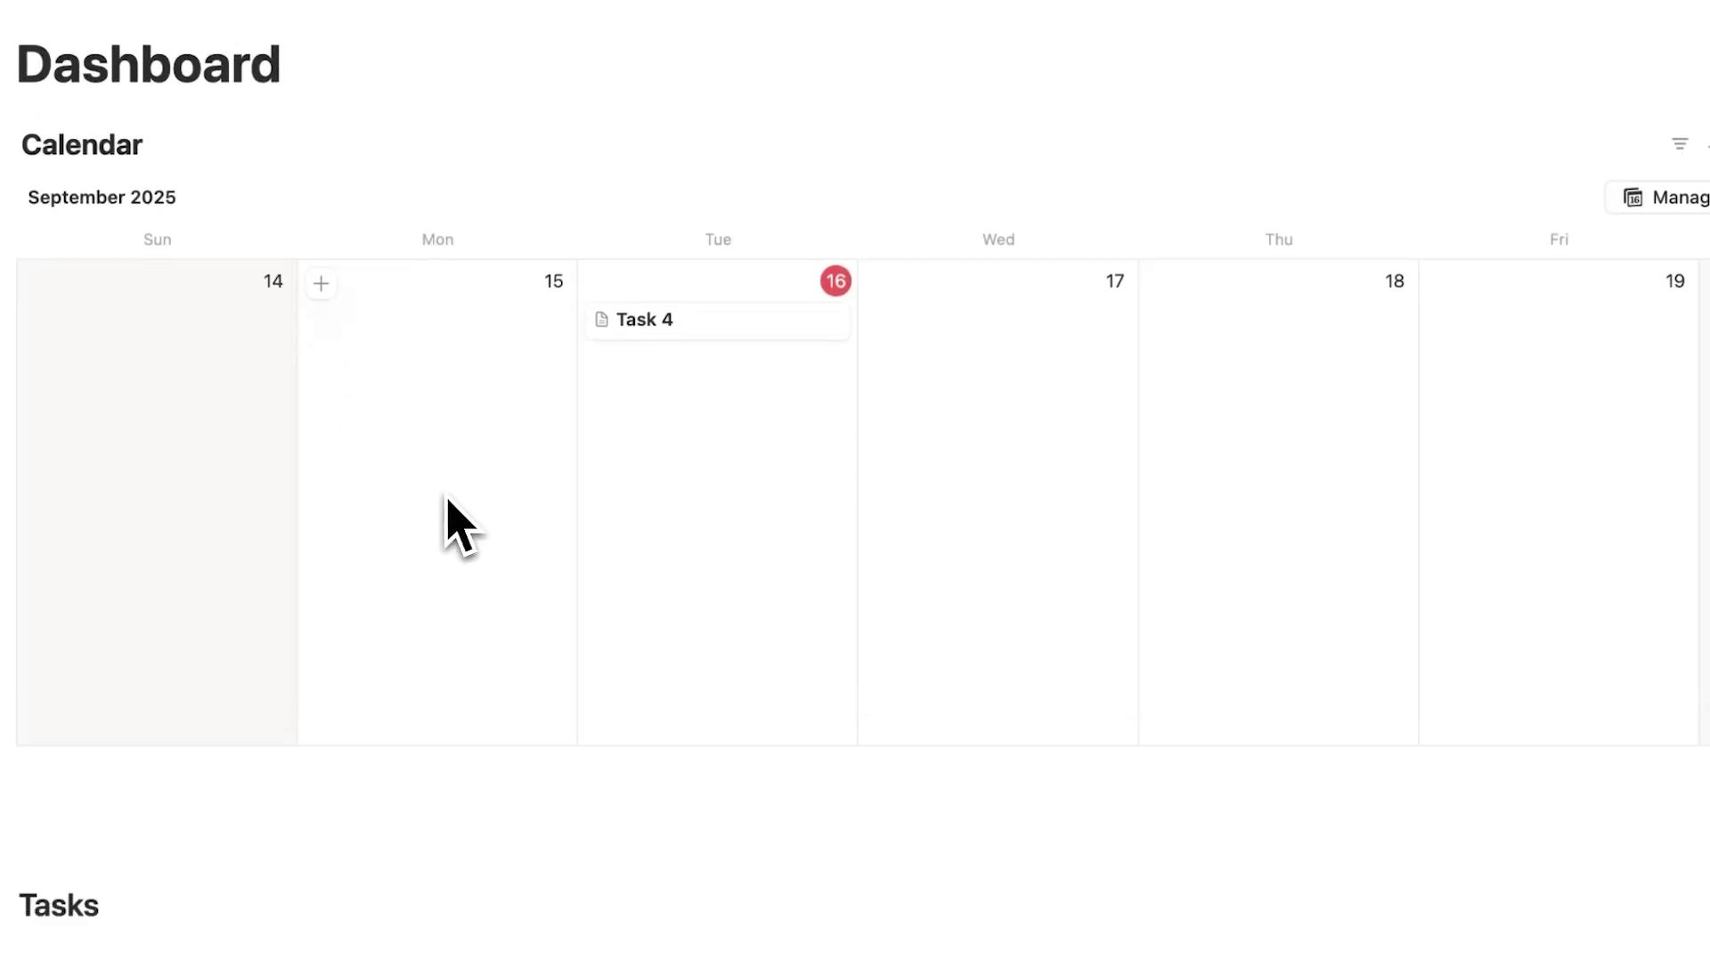
# Make Project visible on the calendar view's cards so Task 4 shows its Project A tag
pyautogui.click(717, 424)
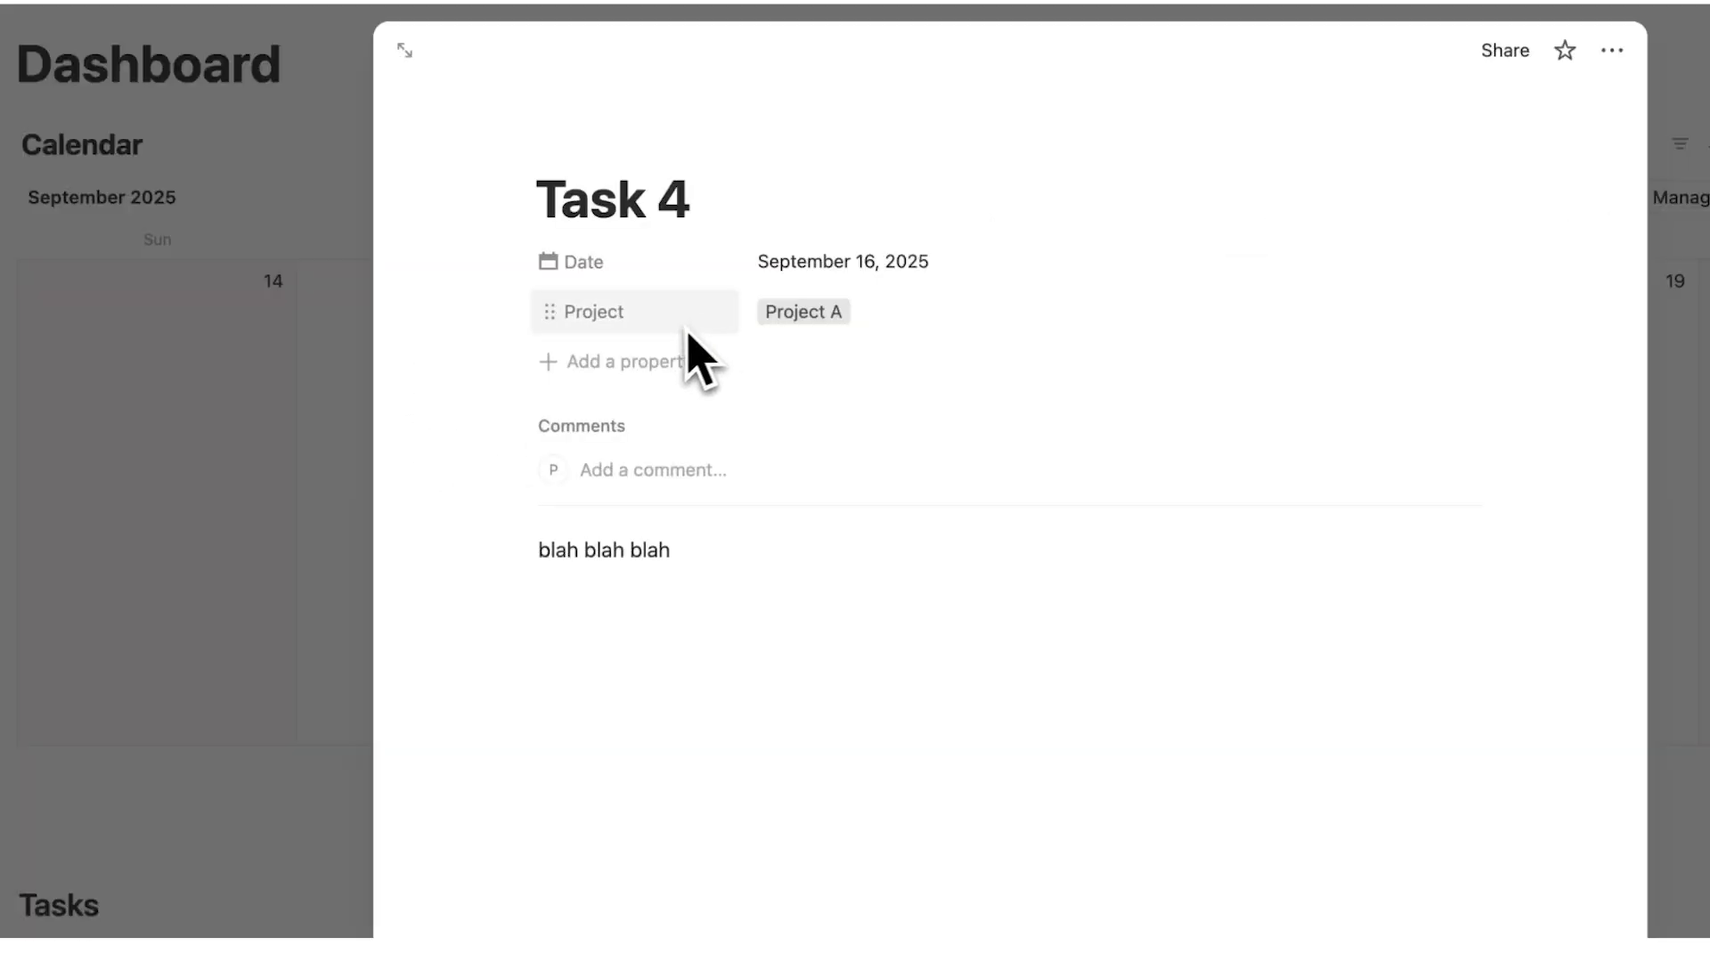
pyautogui.click(361, 410)
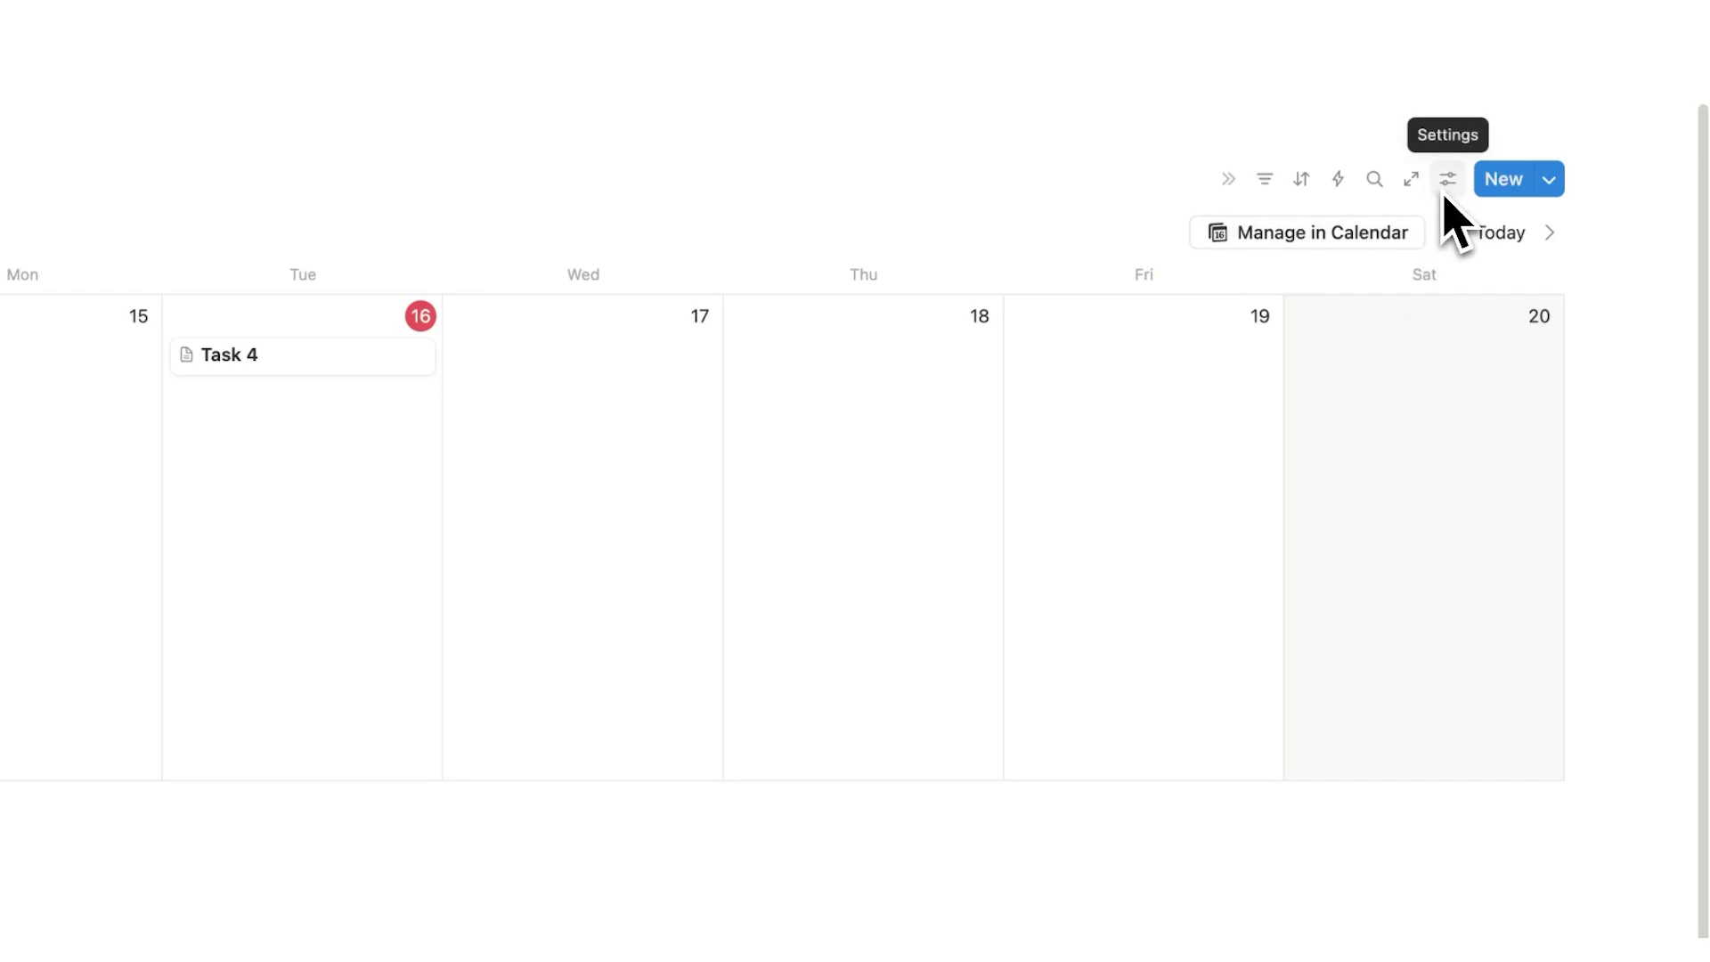
pyautogui.click(1445, 194)
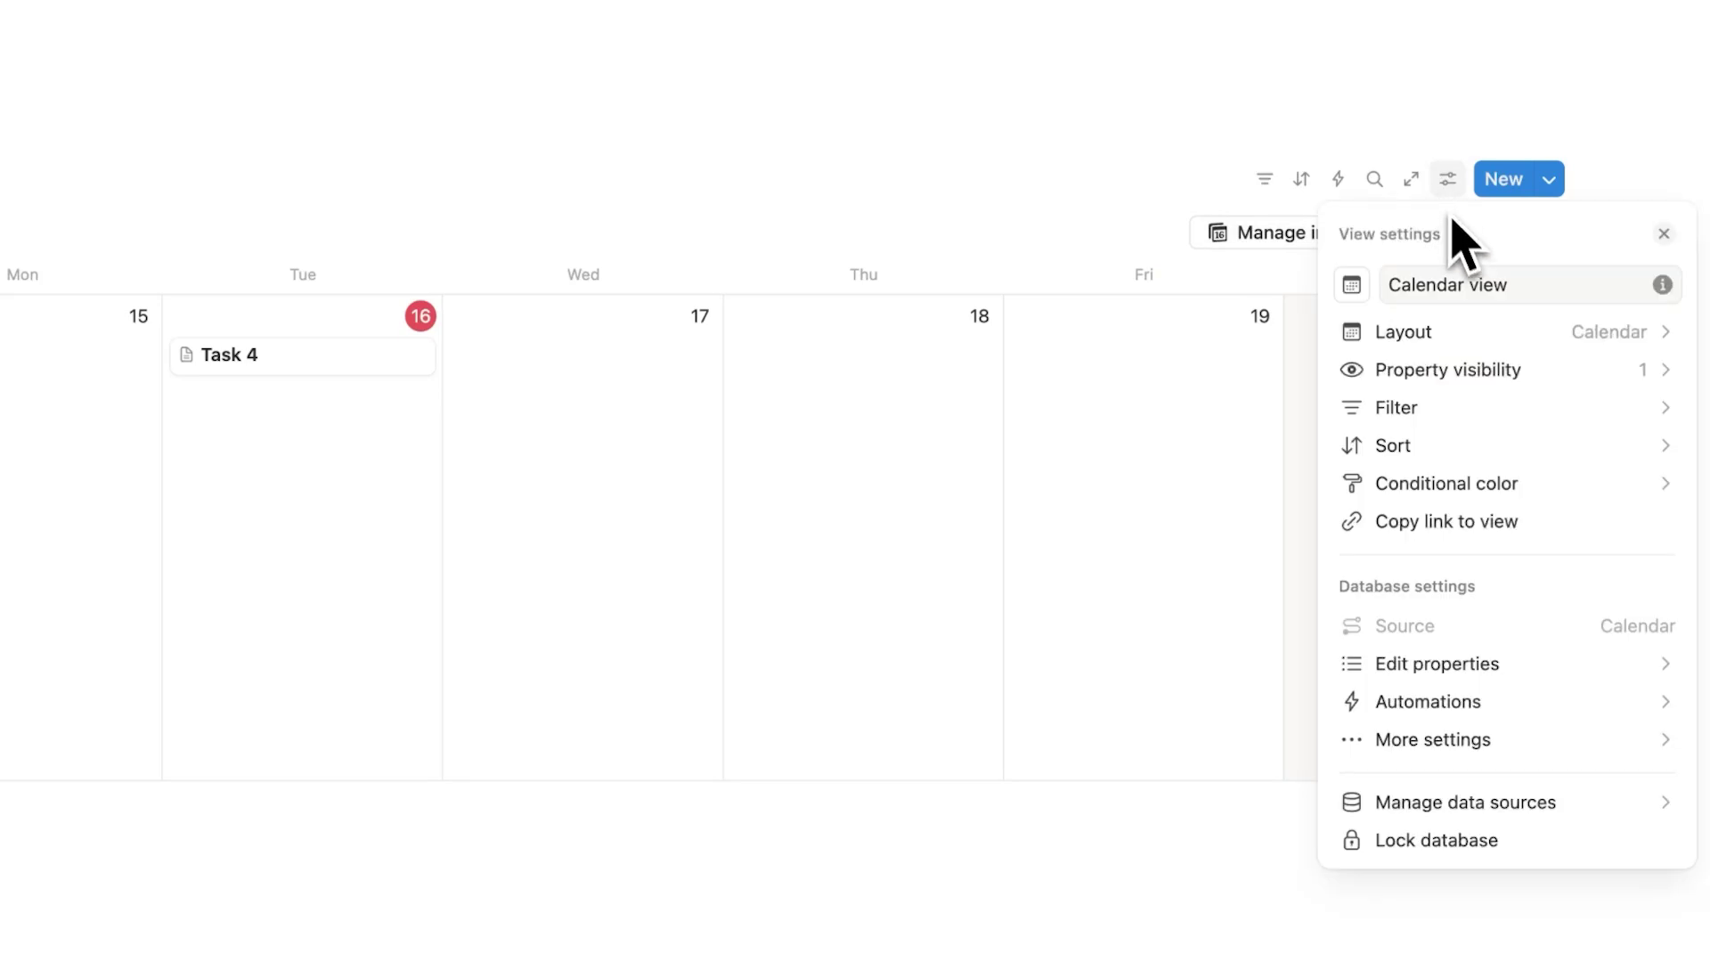
pyautogui.click(1542, 373)
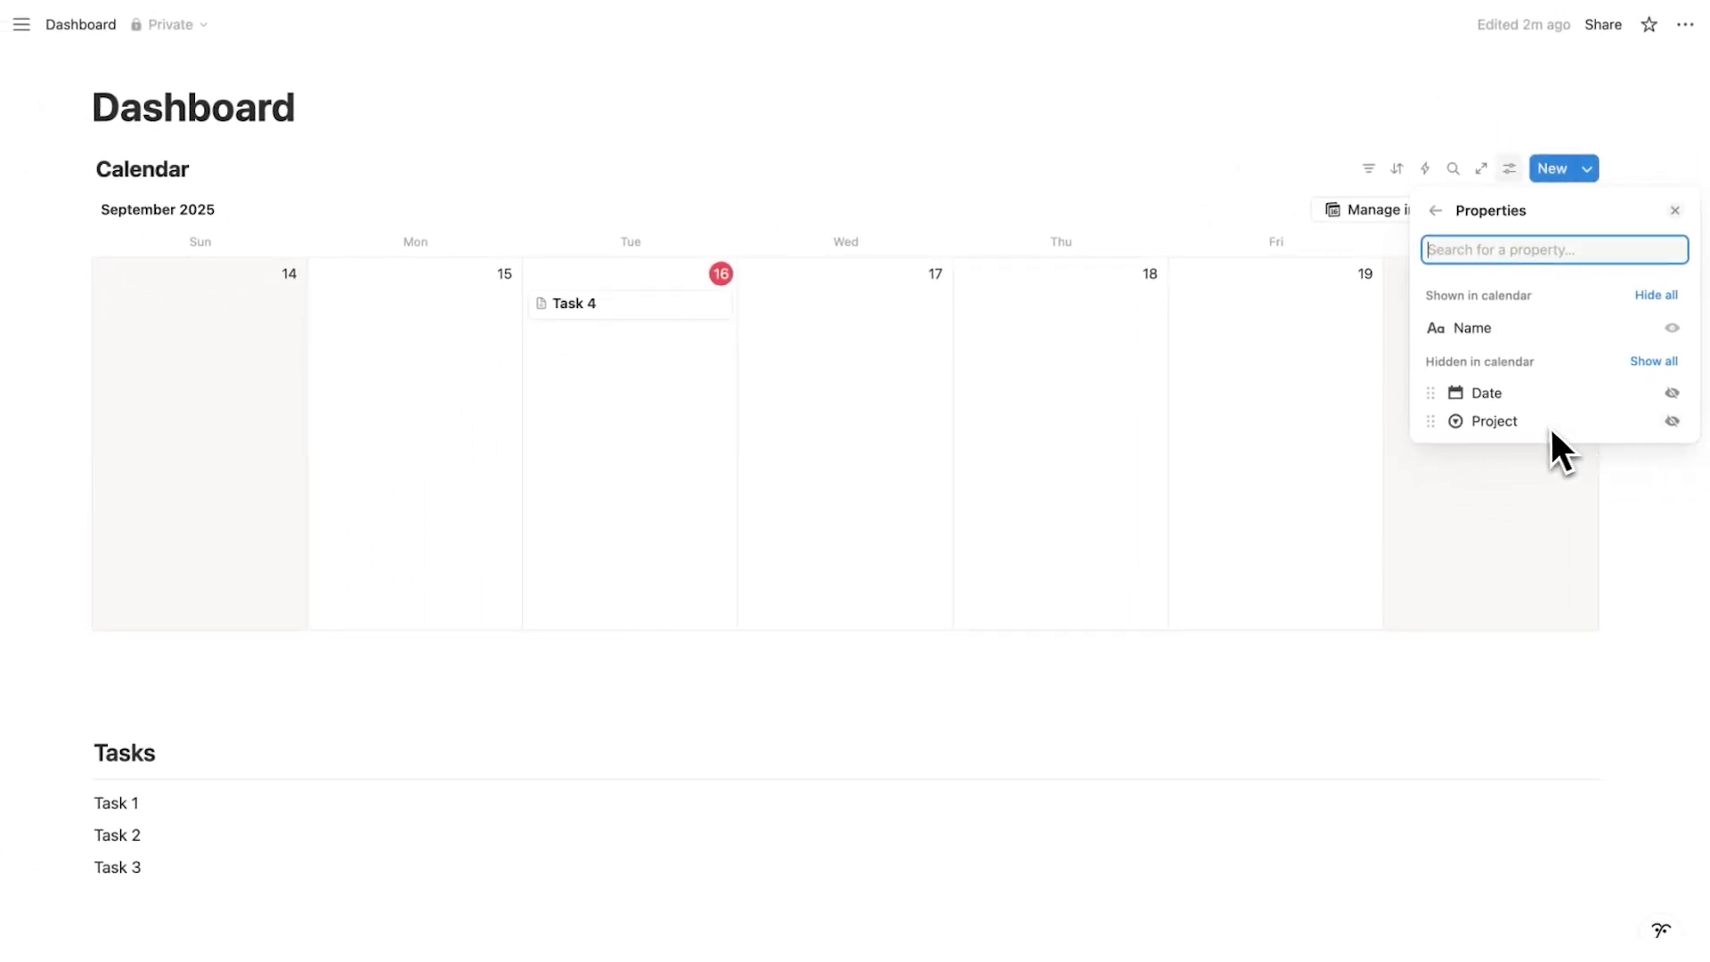
pyautogui.click(1672, 421)
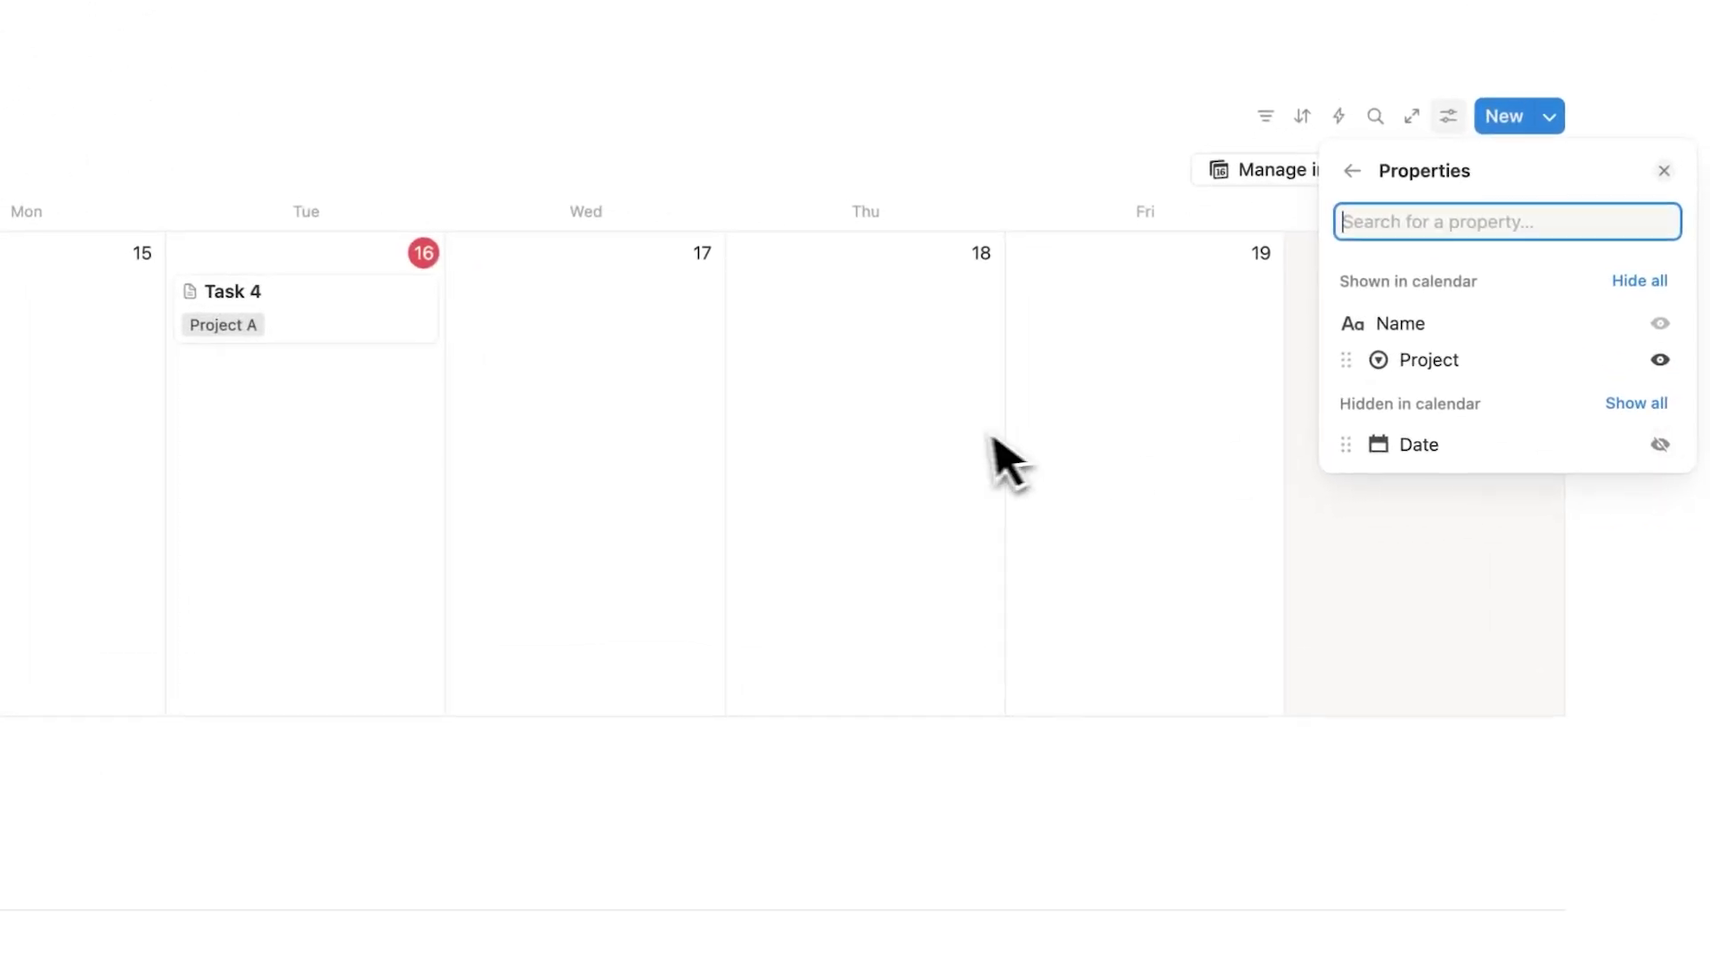
pyautogui.click(993, 436)
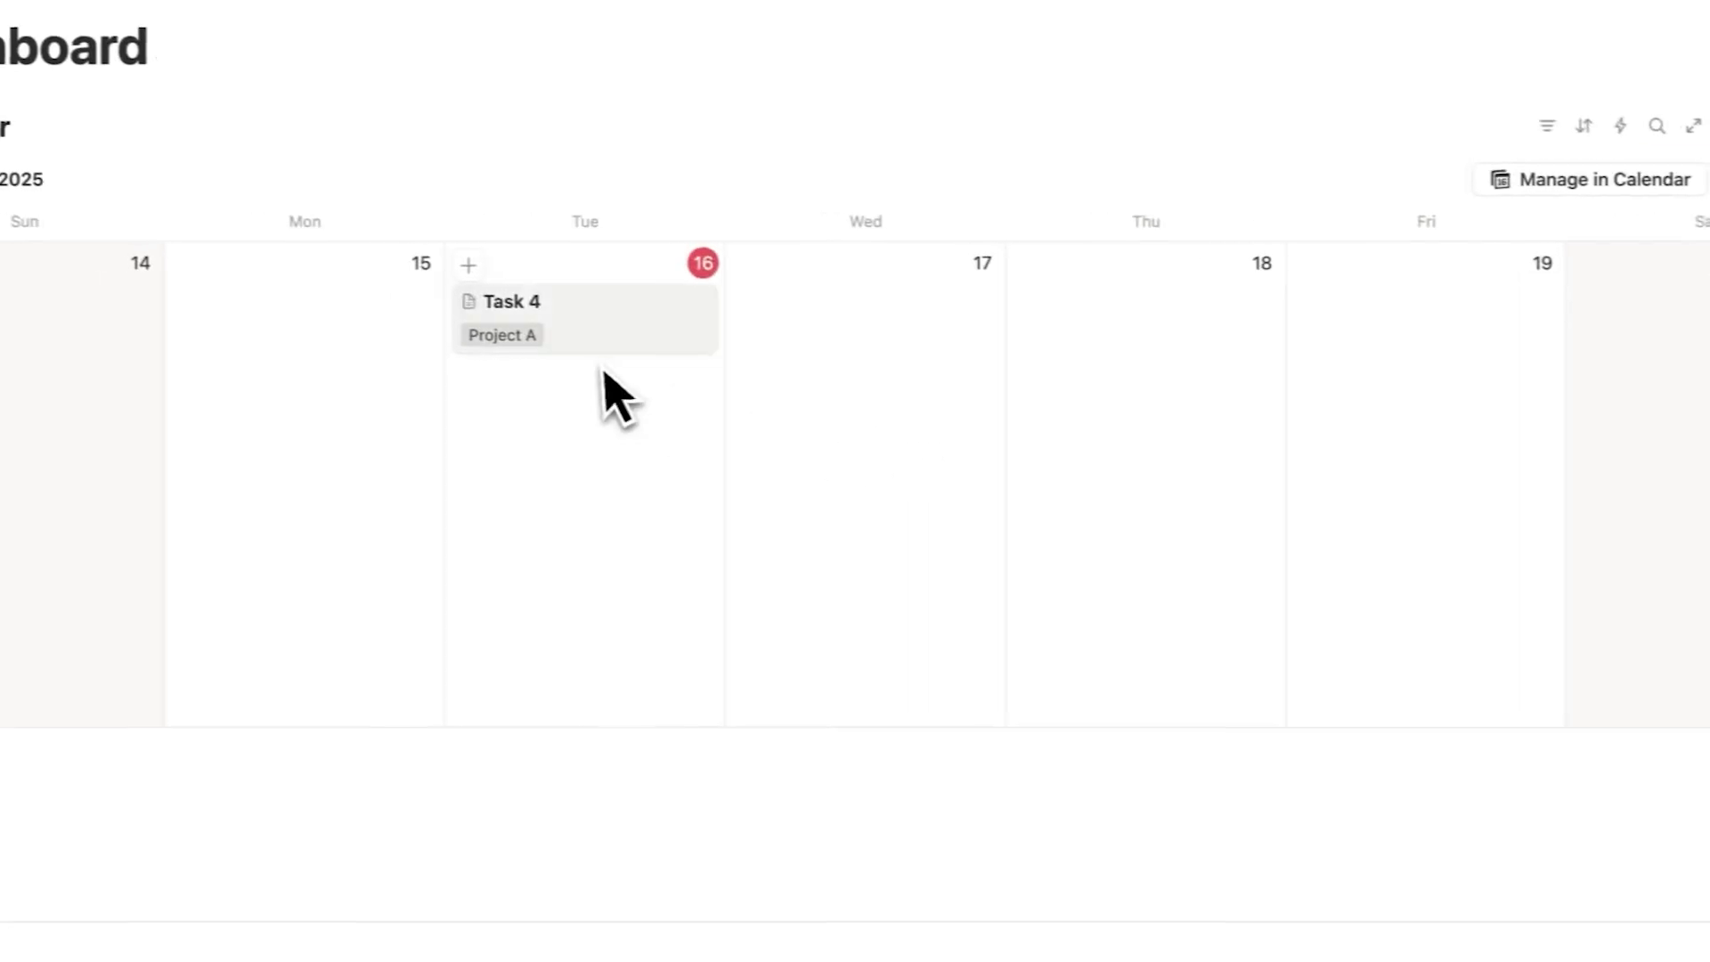
# Set Task 1's Project to Project A, placing it on Tuesday 16 beside Task 4
pyautogui.scroll(-3, 397, 669)
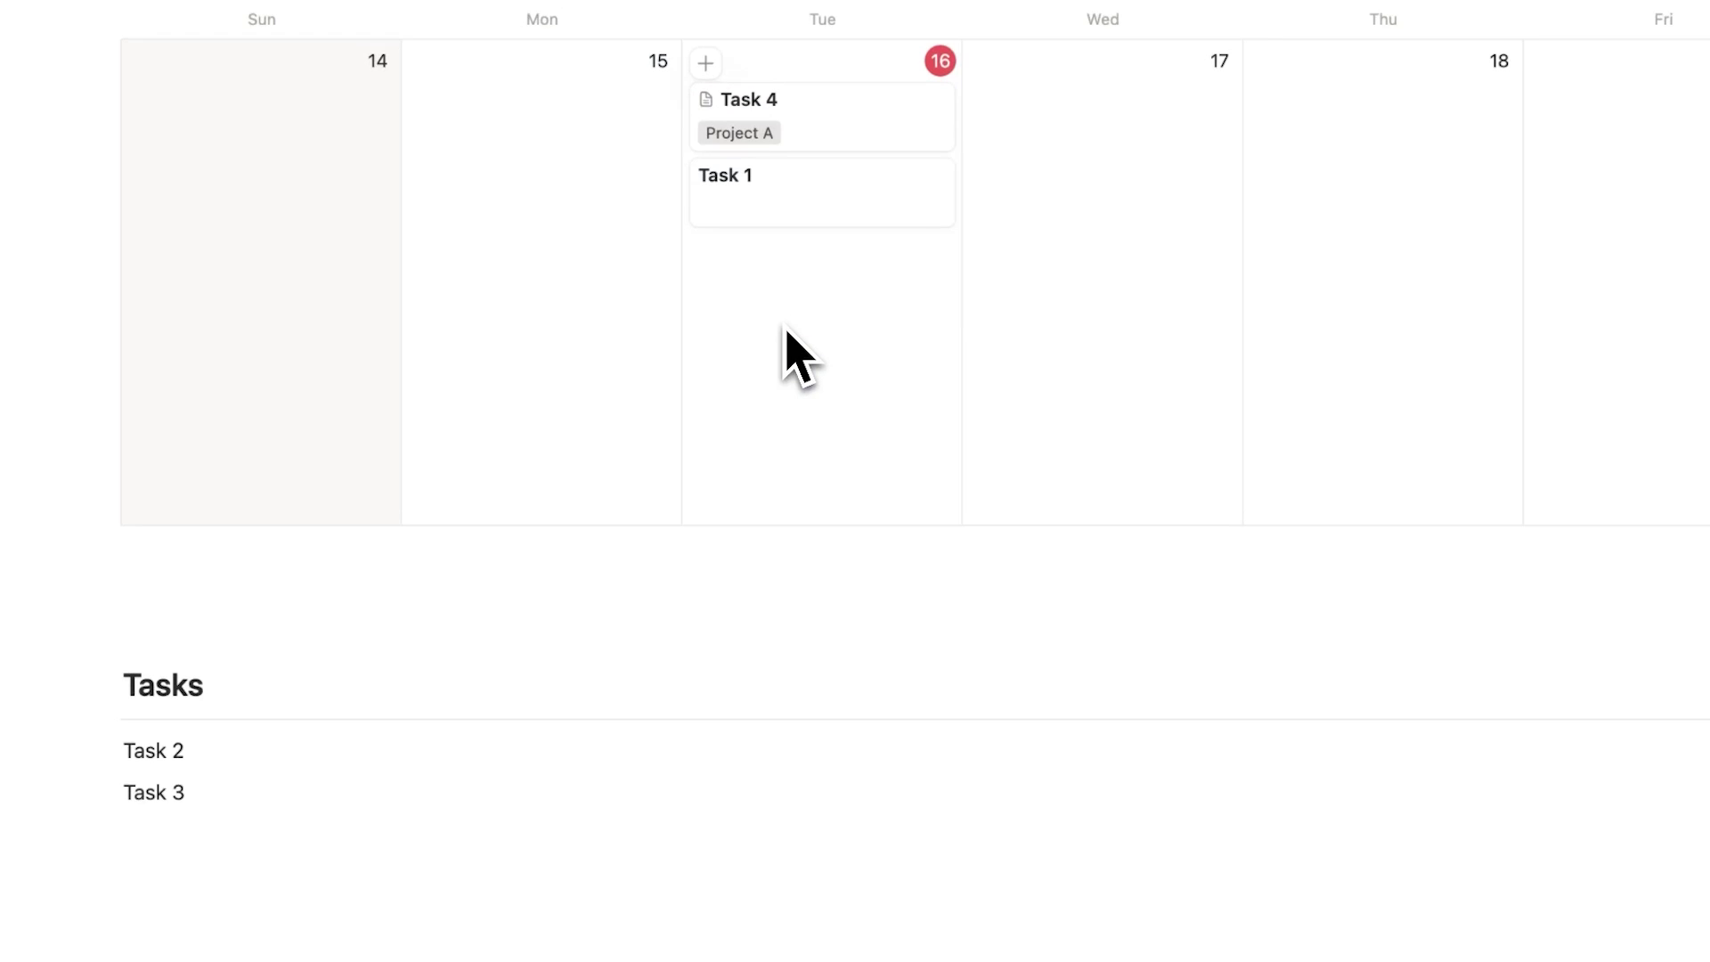
pyautogui.click(793, 221)
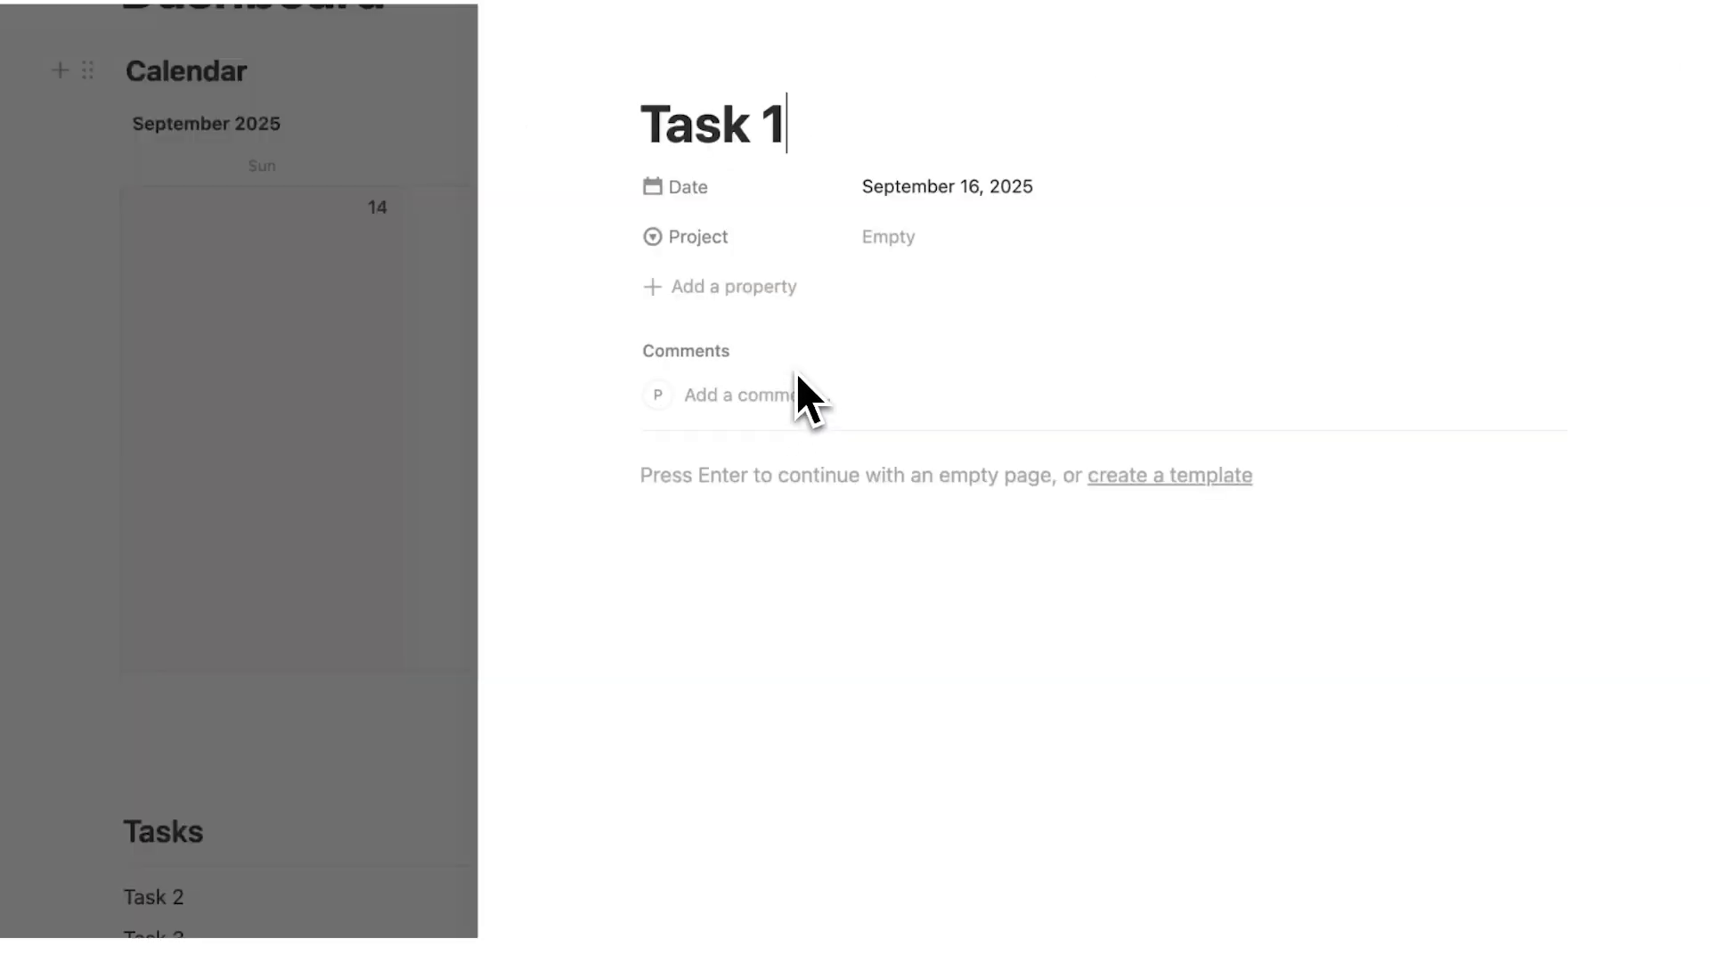
pyautogui.click(887, 255)
pyautogui.click(947, 328)
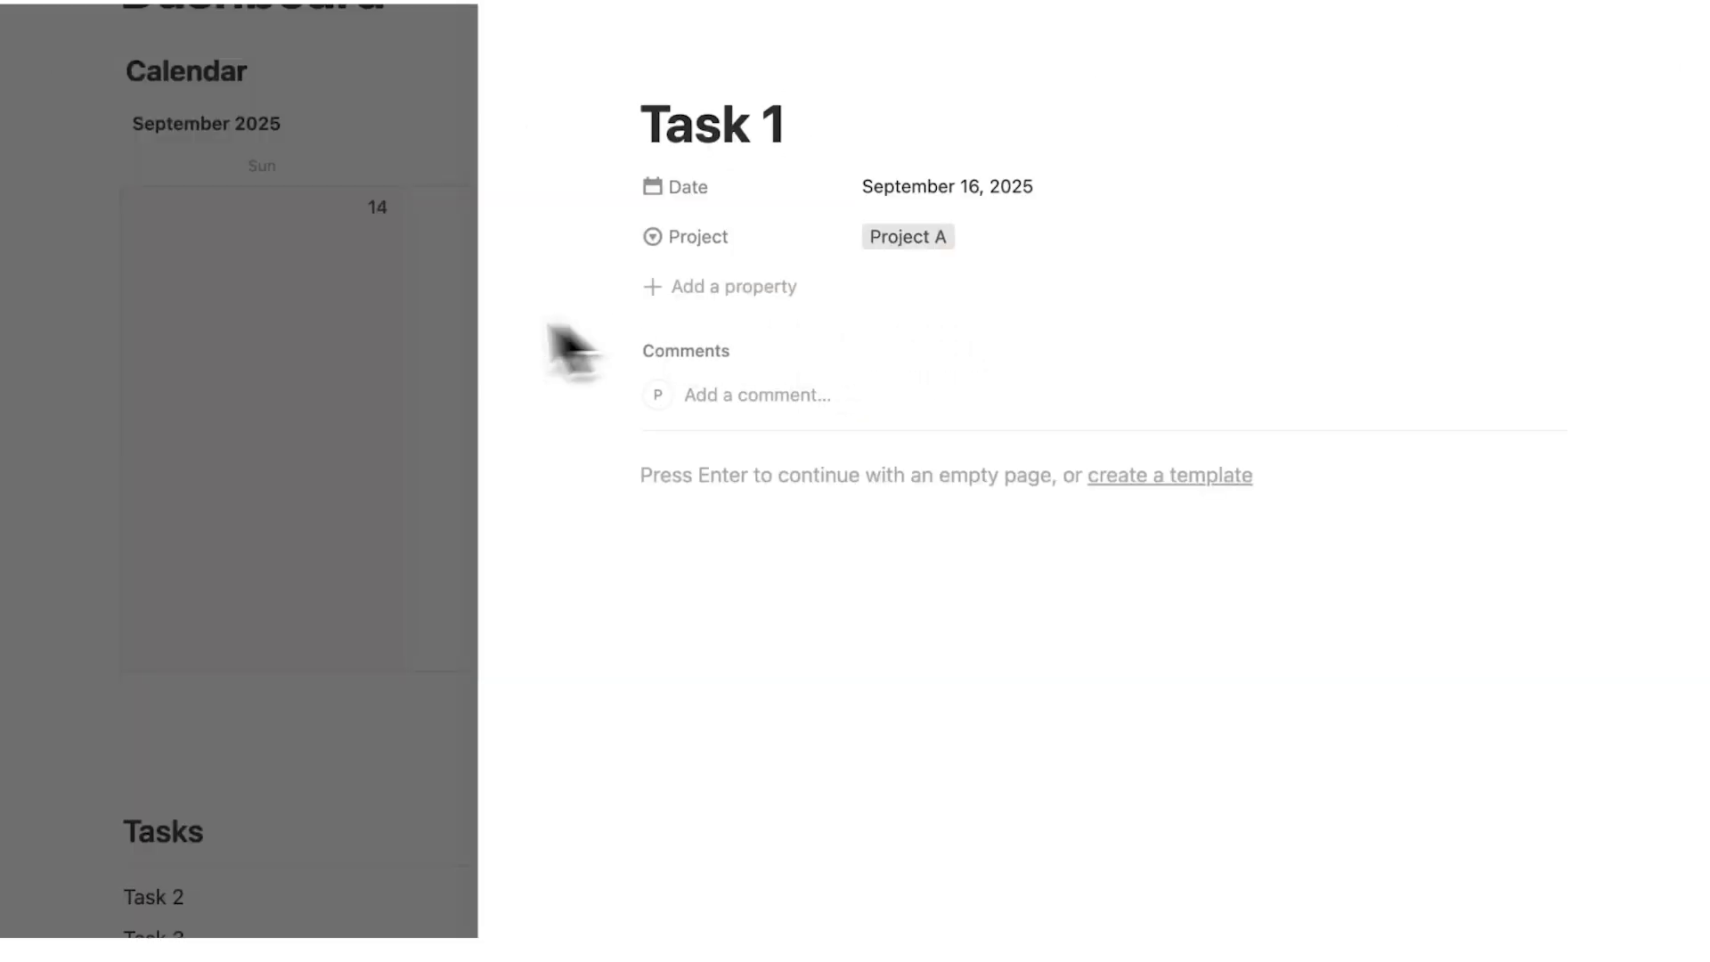
pyautogui.click(424, 319)
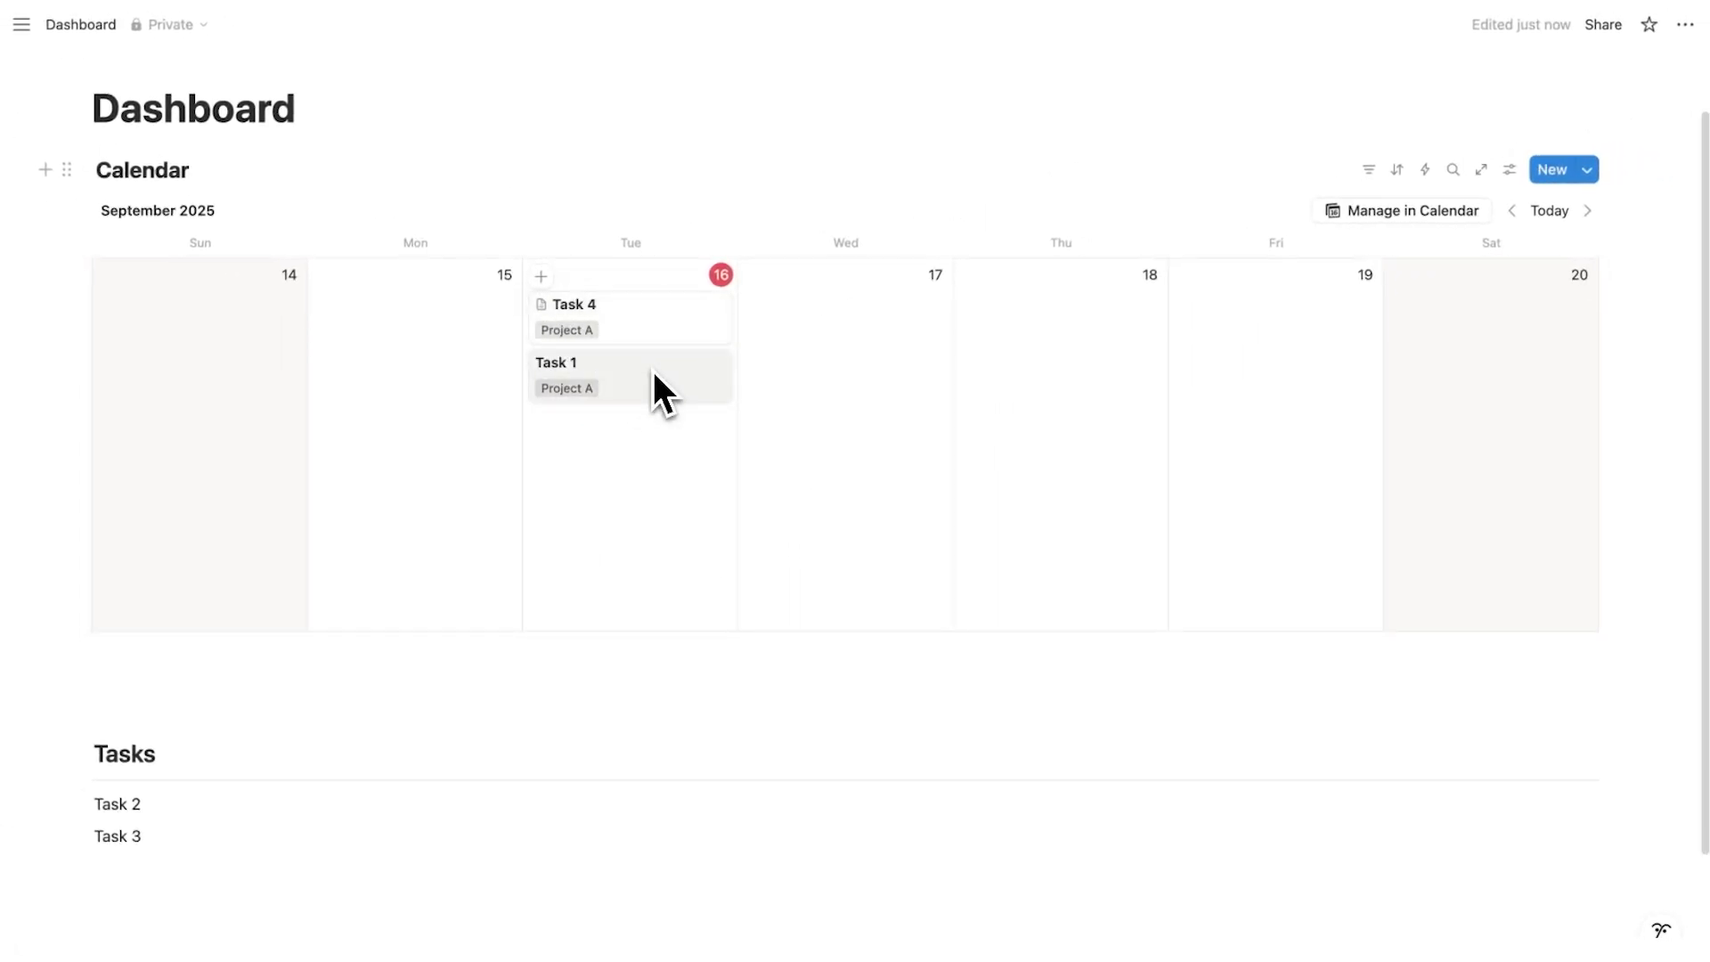
# Give Task 4 a green ✅ check-mark page icon, found by searching 'check'
pyautogui.click(655, 325)
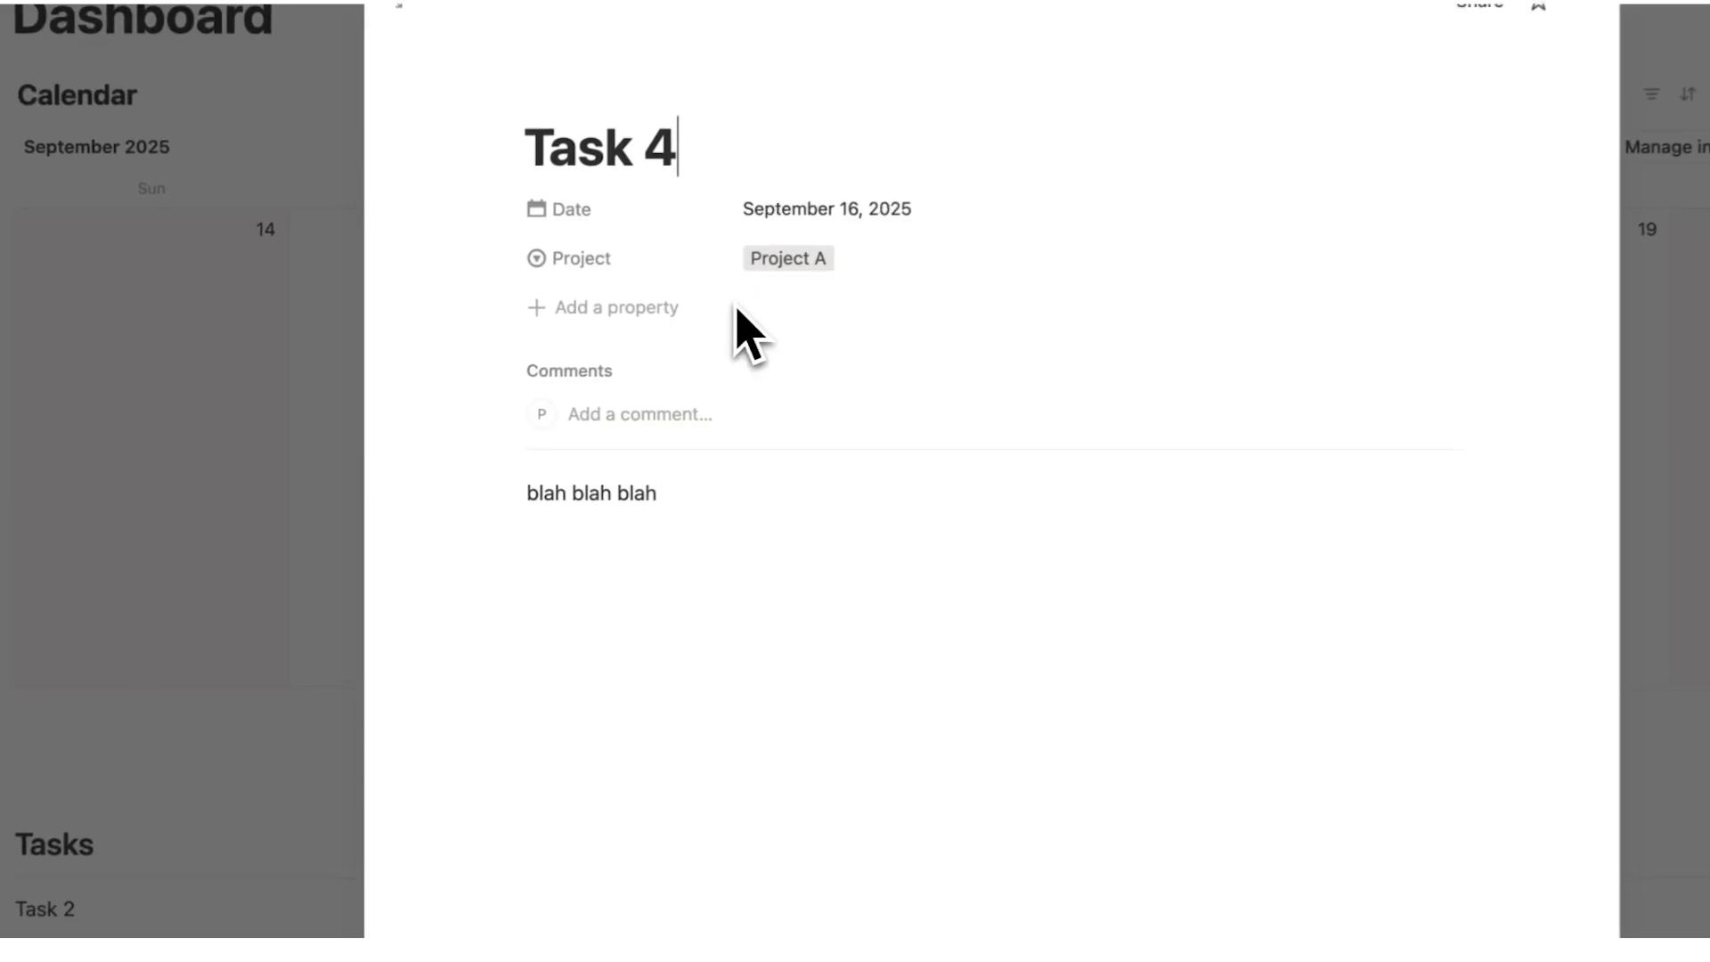
pyautogui.click(643, 311)
pyautogui.scroll(-4, 695, 498)
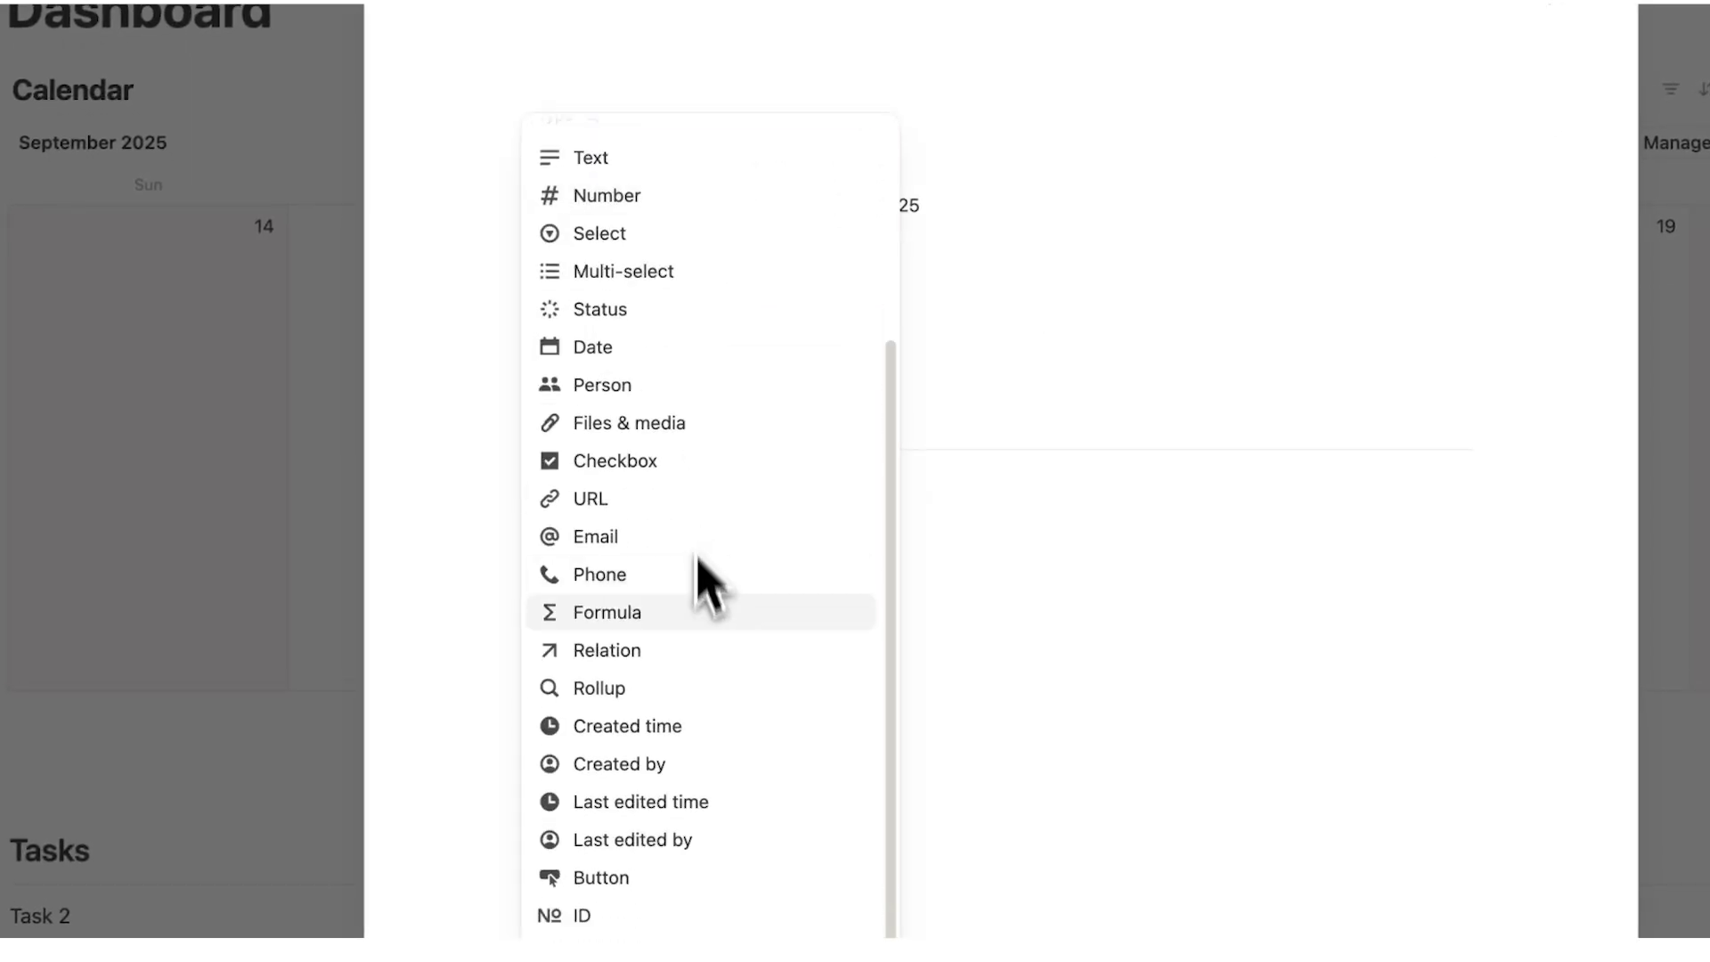
pyautogui.scroll(4, 704, 597)
pyautogui.scroll(-2, 654, 536)
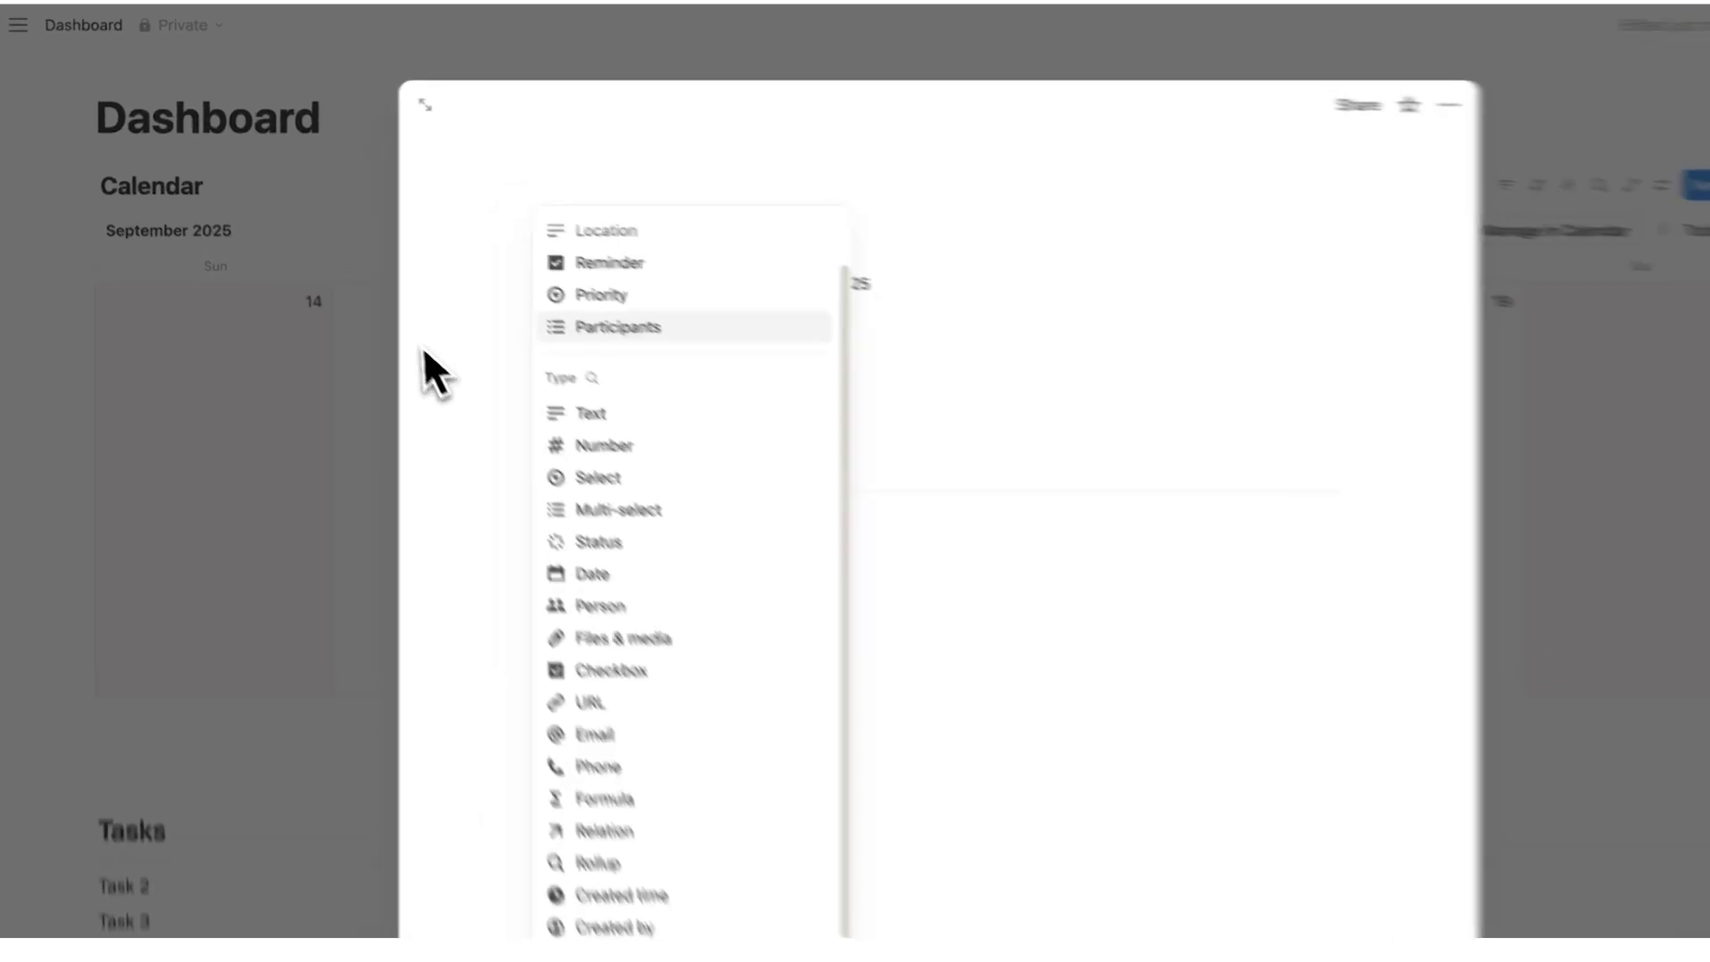
pyautogui.click(463, 218)
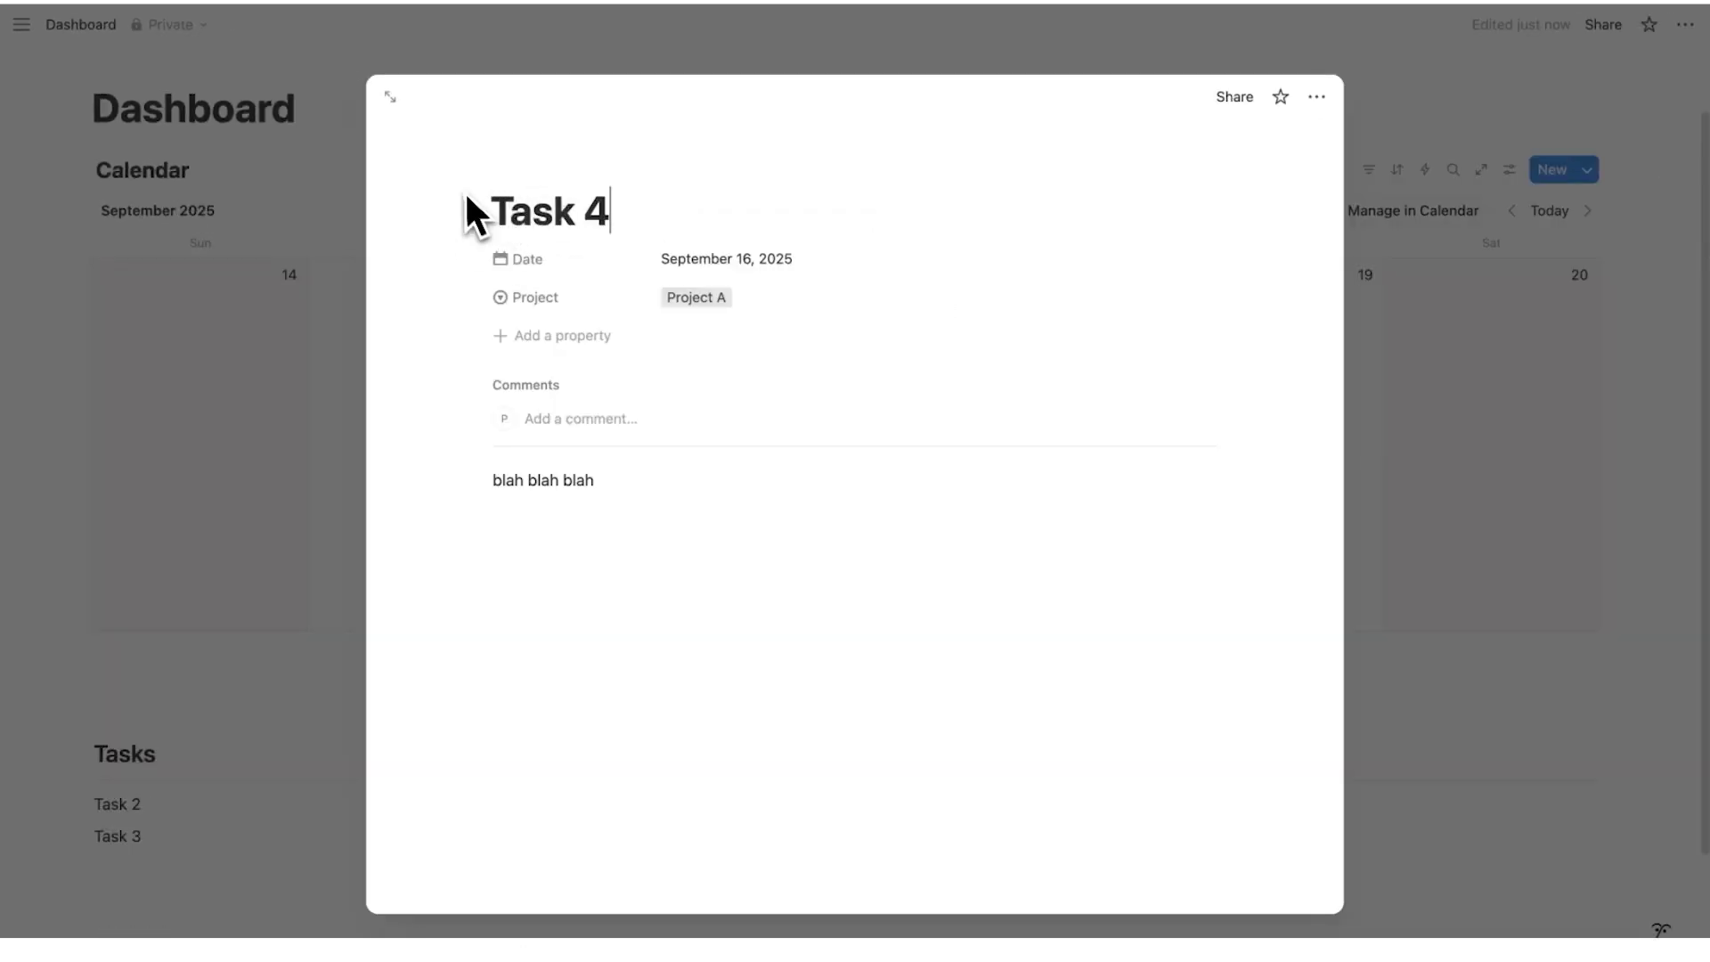
pyautogui.click(527, 168)
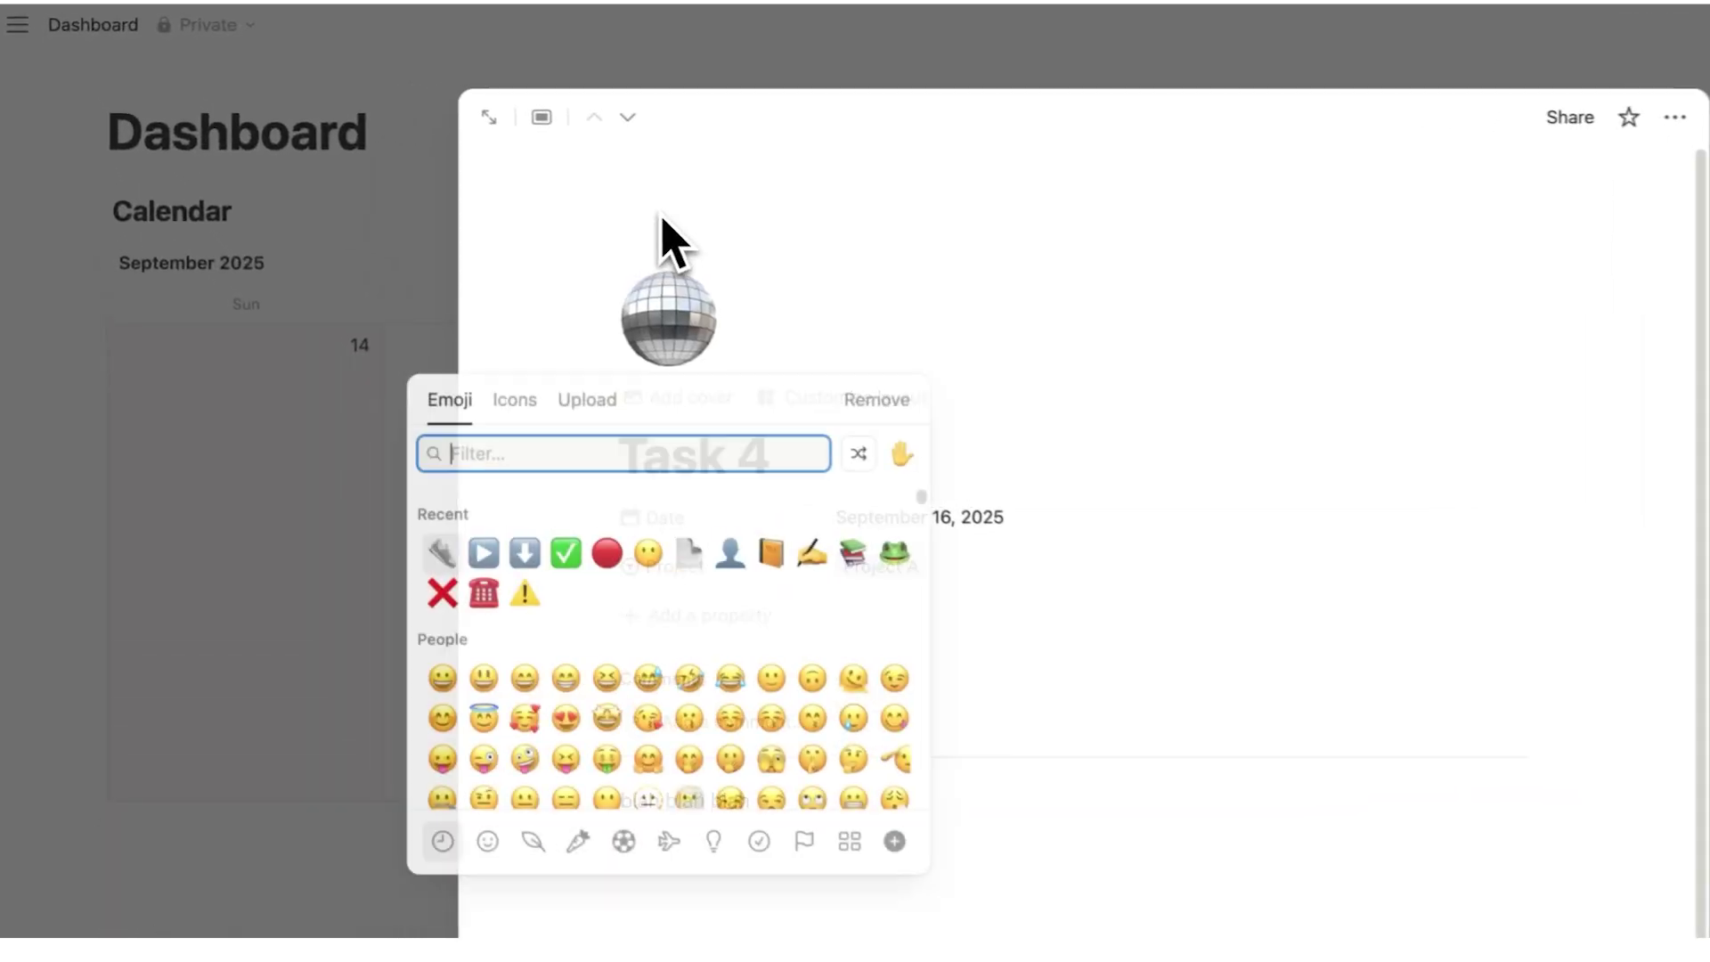
pyautogui.write('check')
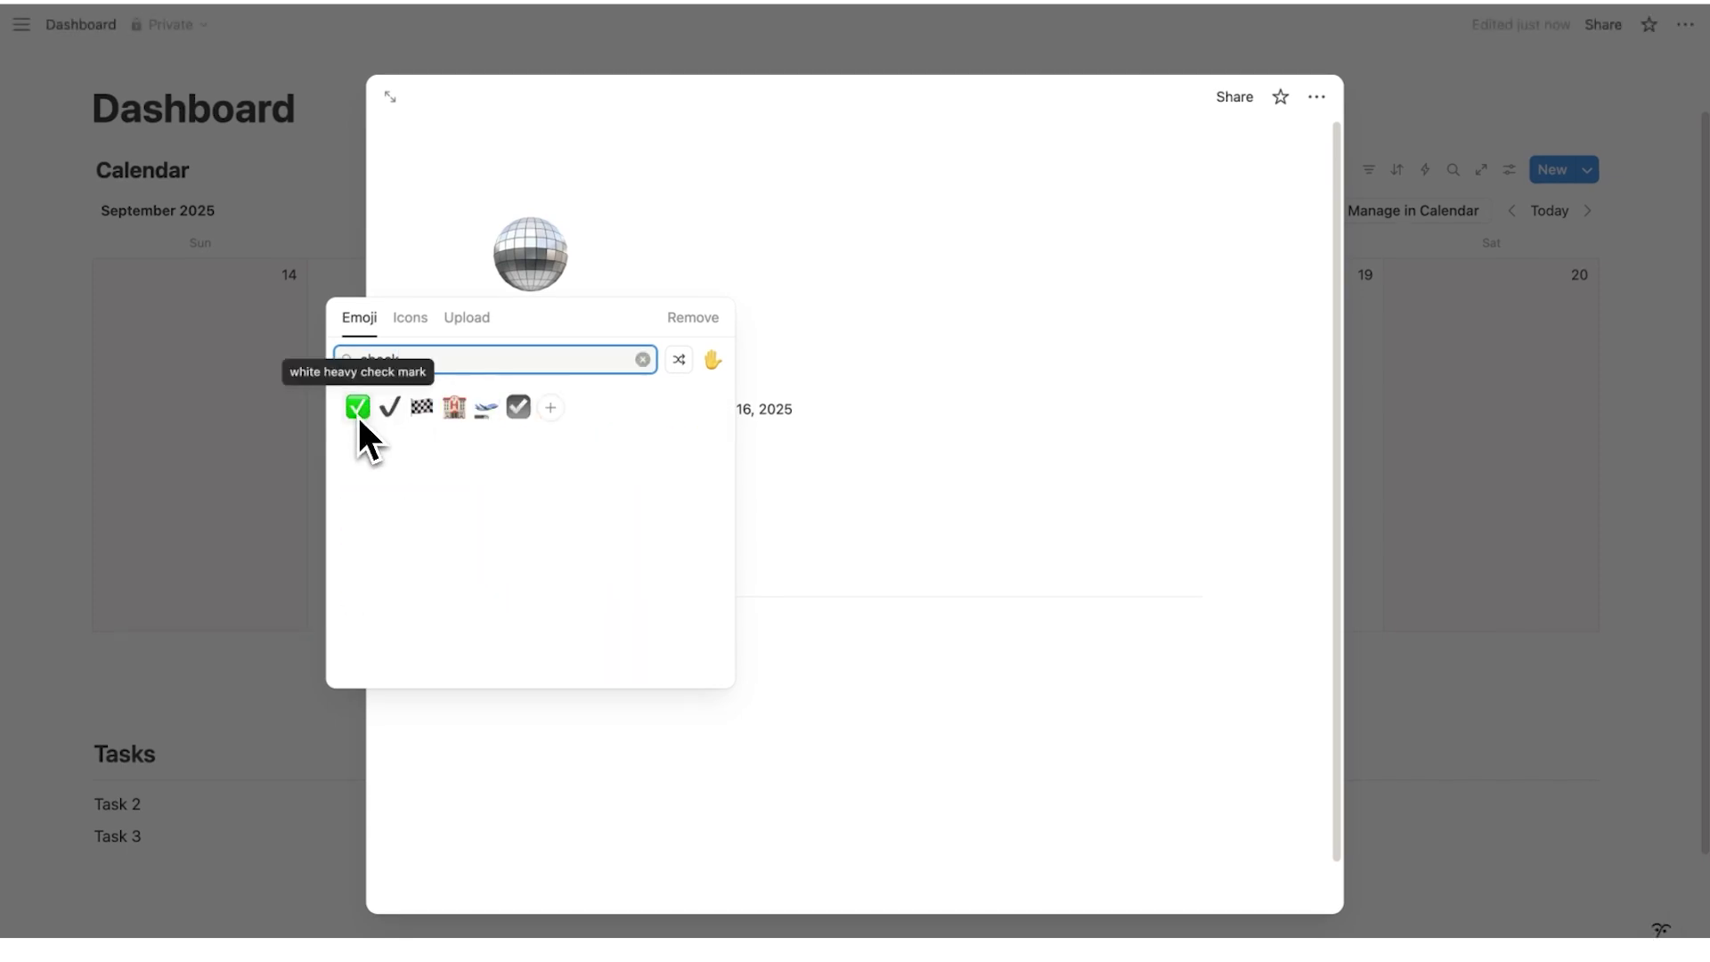
pyautogui.click(358, 409)
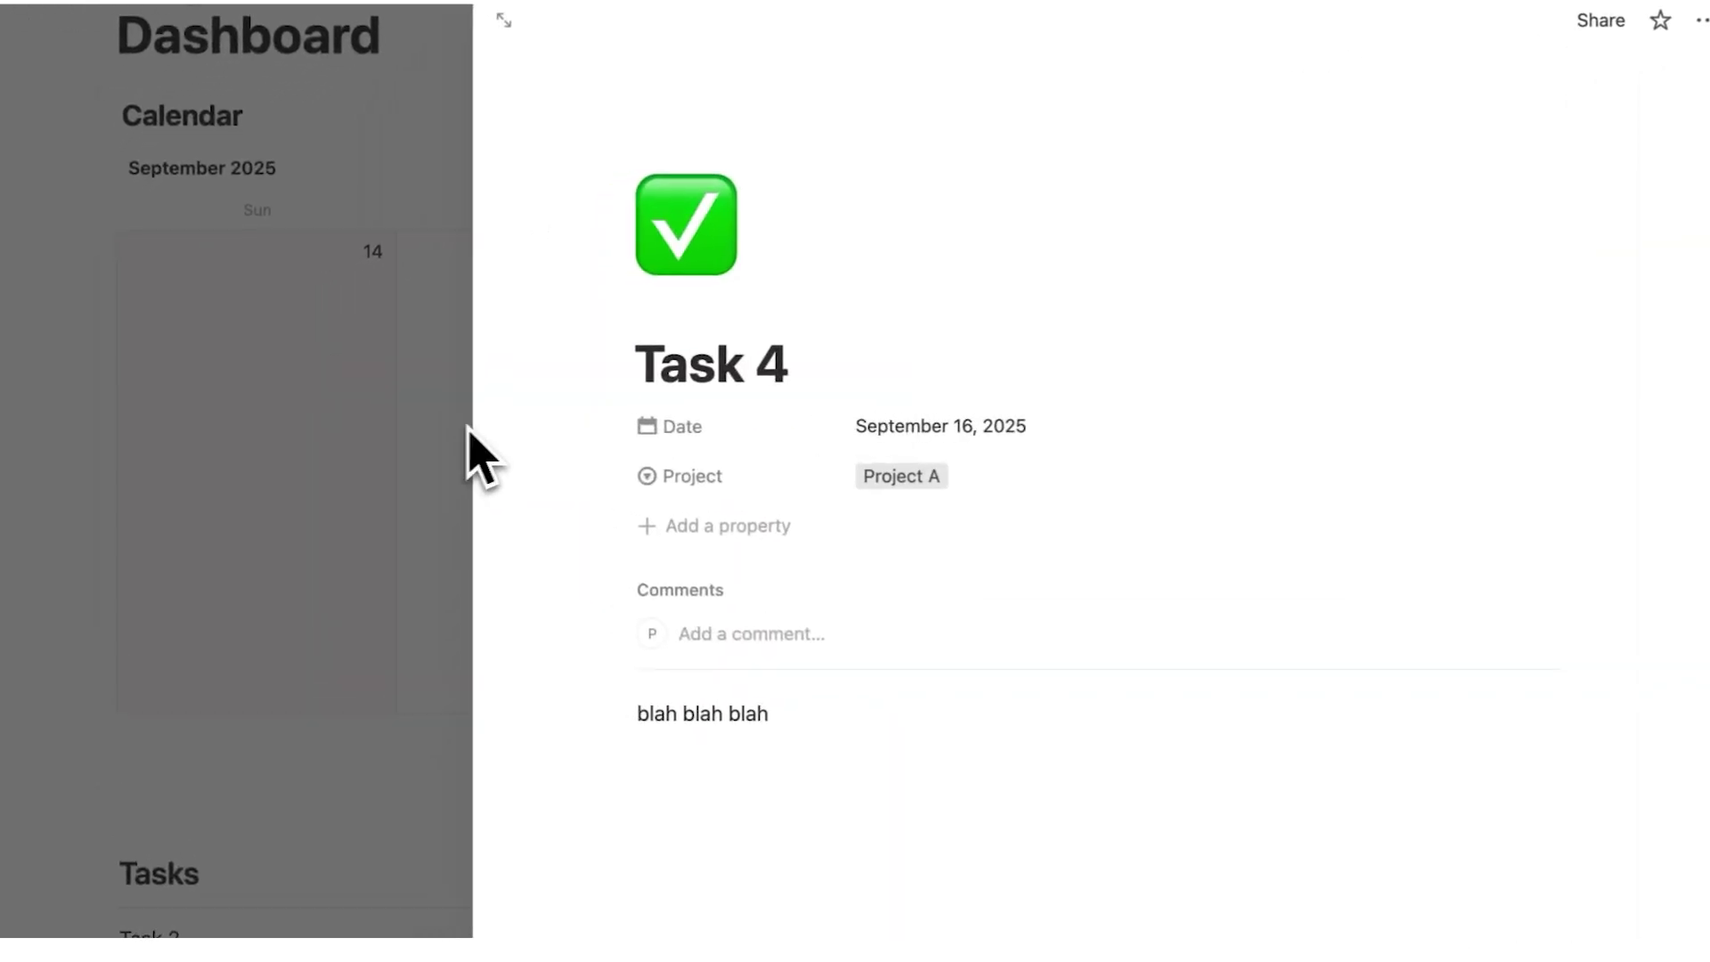
pyautogui.click(468, 430)
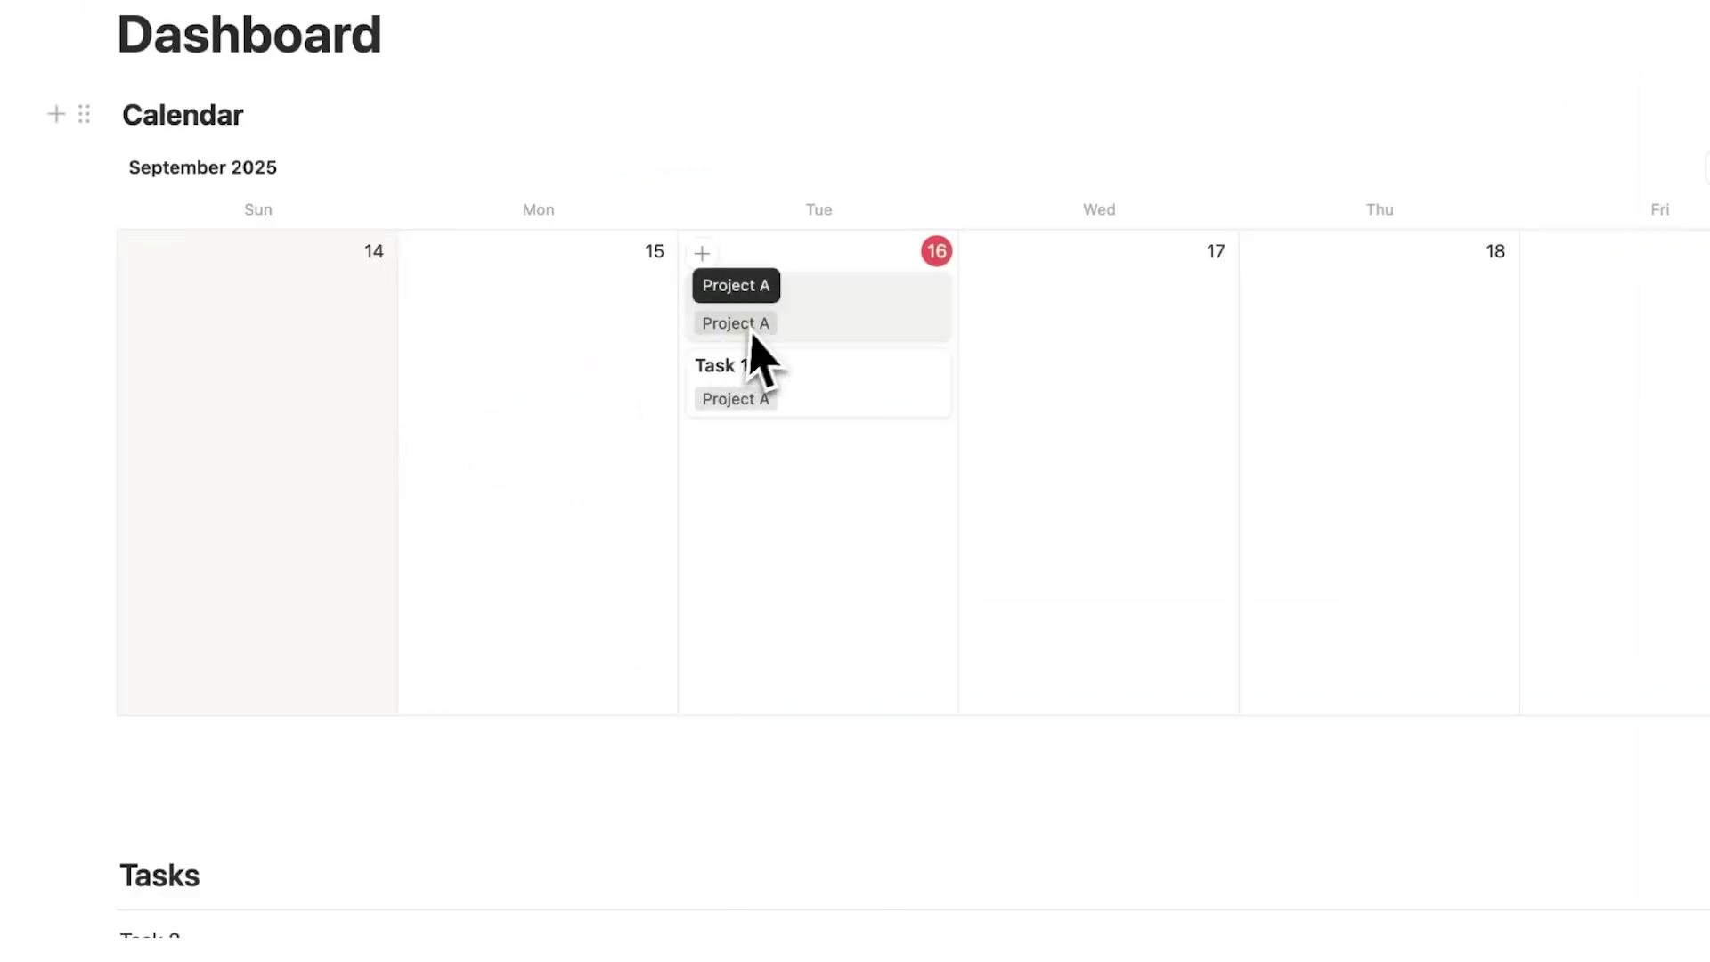
# Give Task 1 the same green ✅ check-mark page icon
pyautogui.click(772, 405)
pyautogui.click(677, 123)
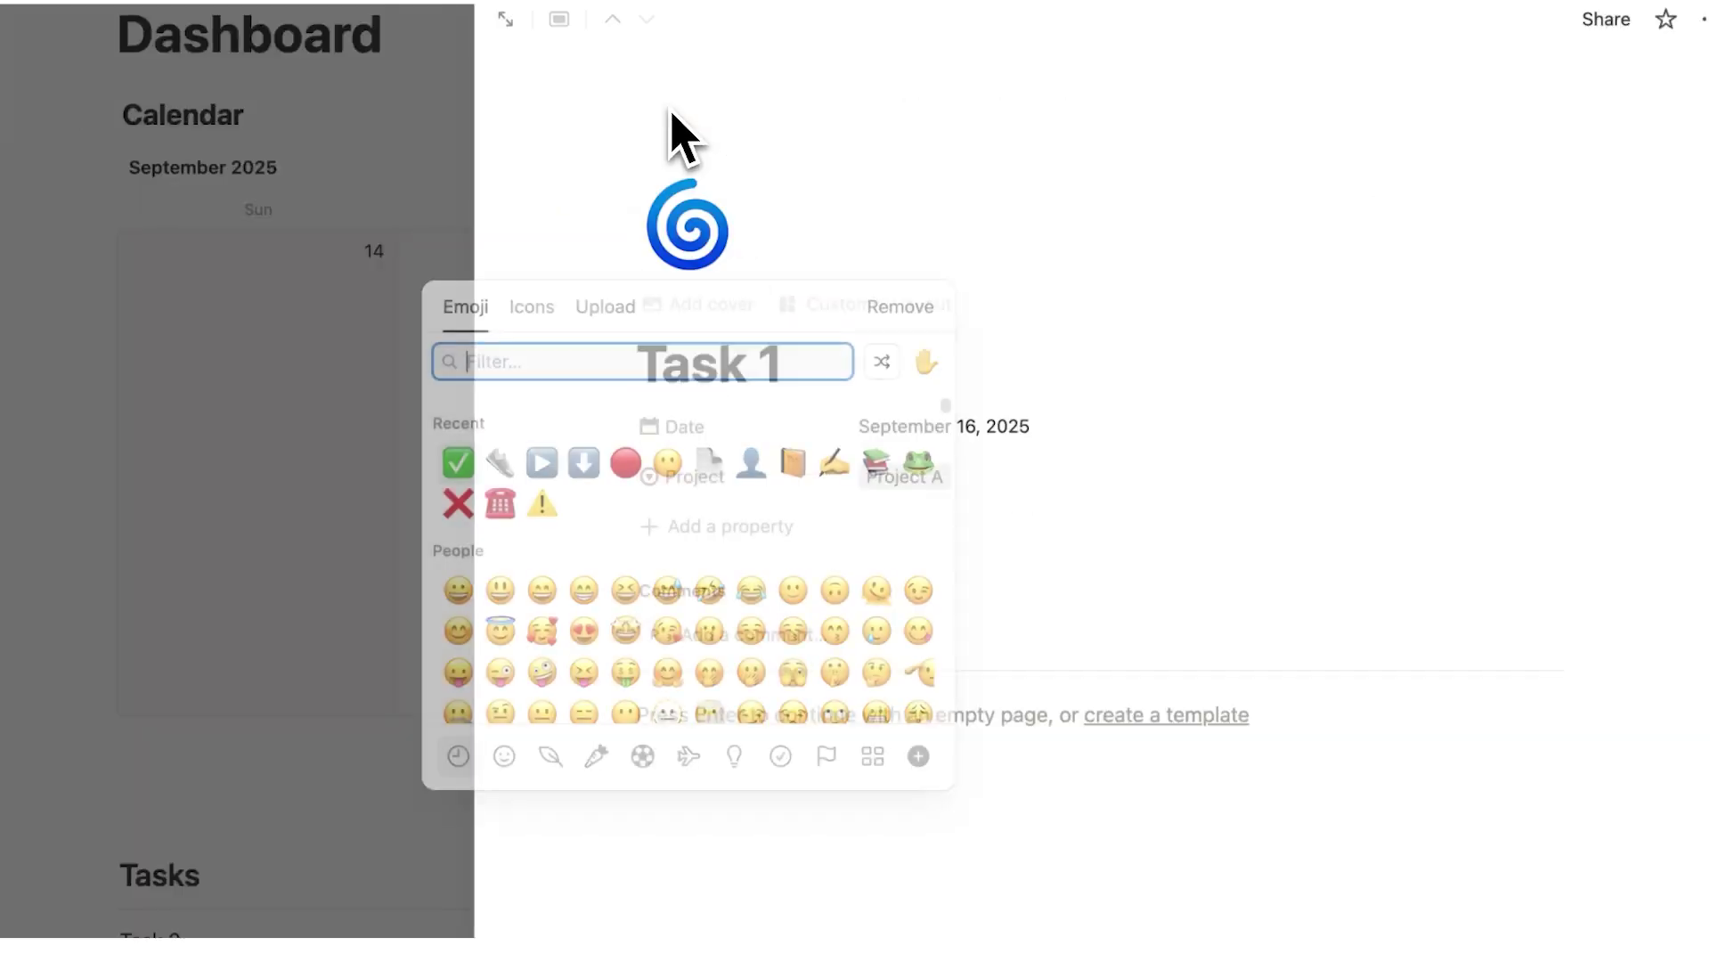
pyautogui.click(458, 461)
pyautogui.click(445, 382)
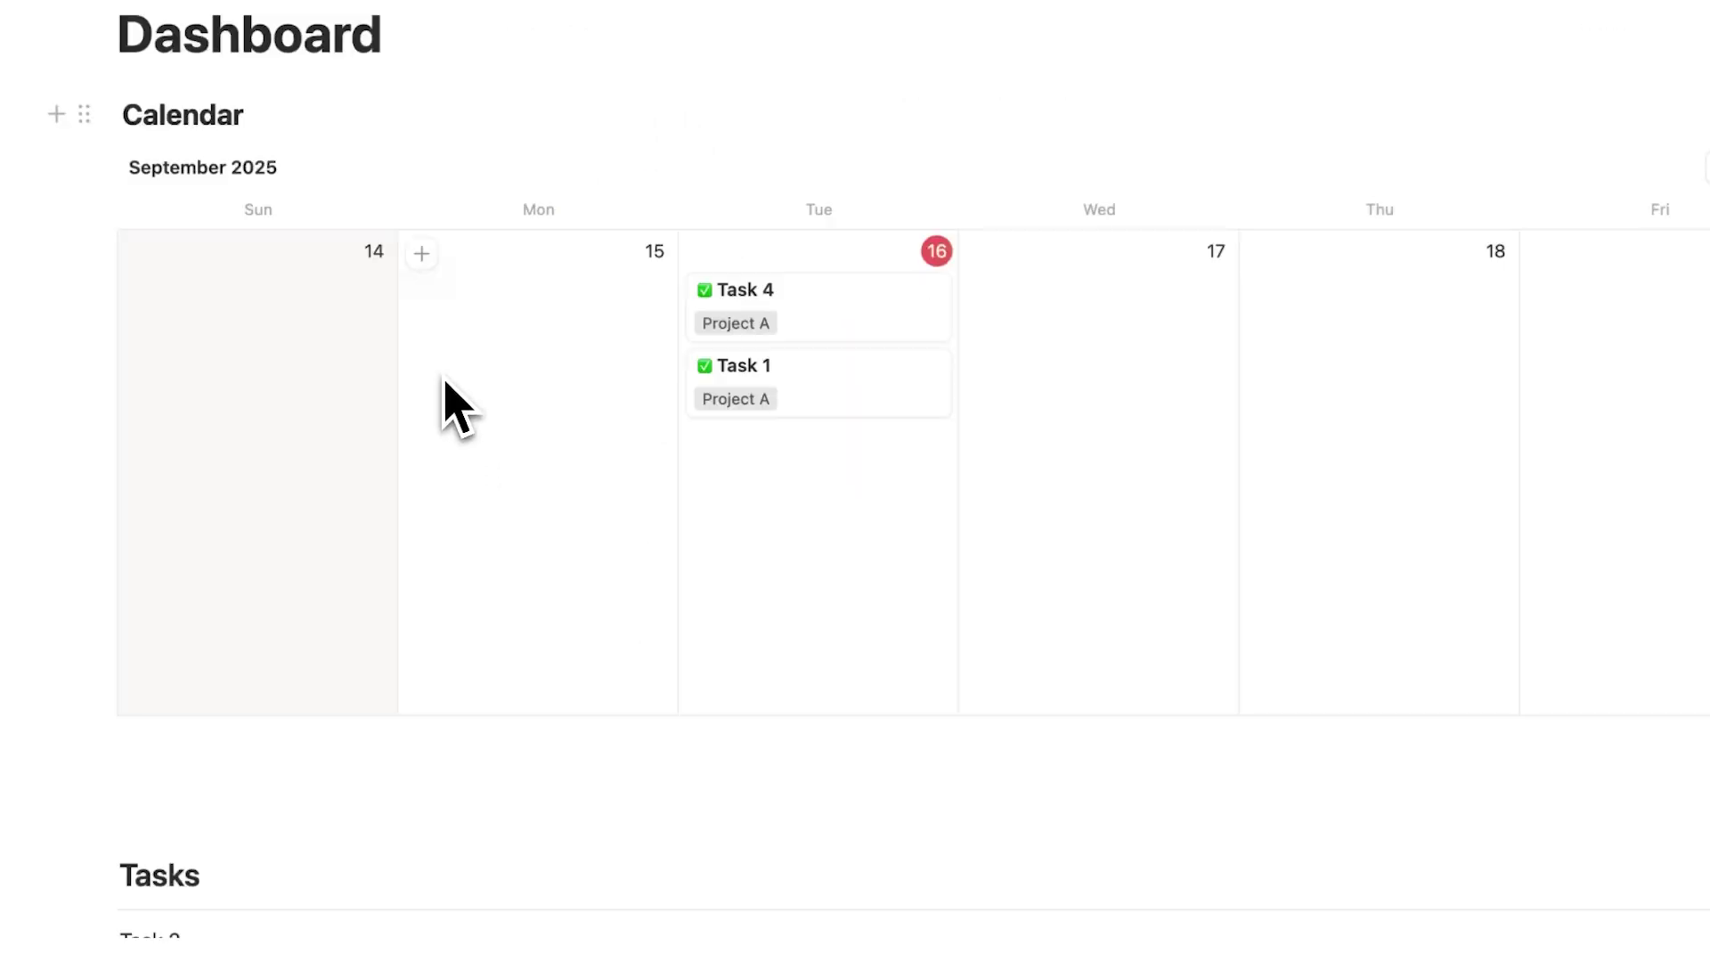
pyautogui.scroll(-2, 446, 383)
# Move Task 2 onto Tuesday 16 and tag it with a newly created Project B
pyautogui.moveTo(105, 866); pyautogui.dragTo(736, 415)
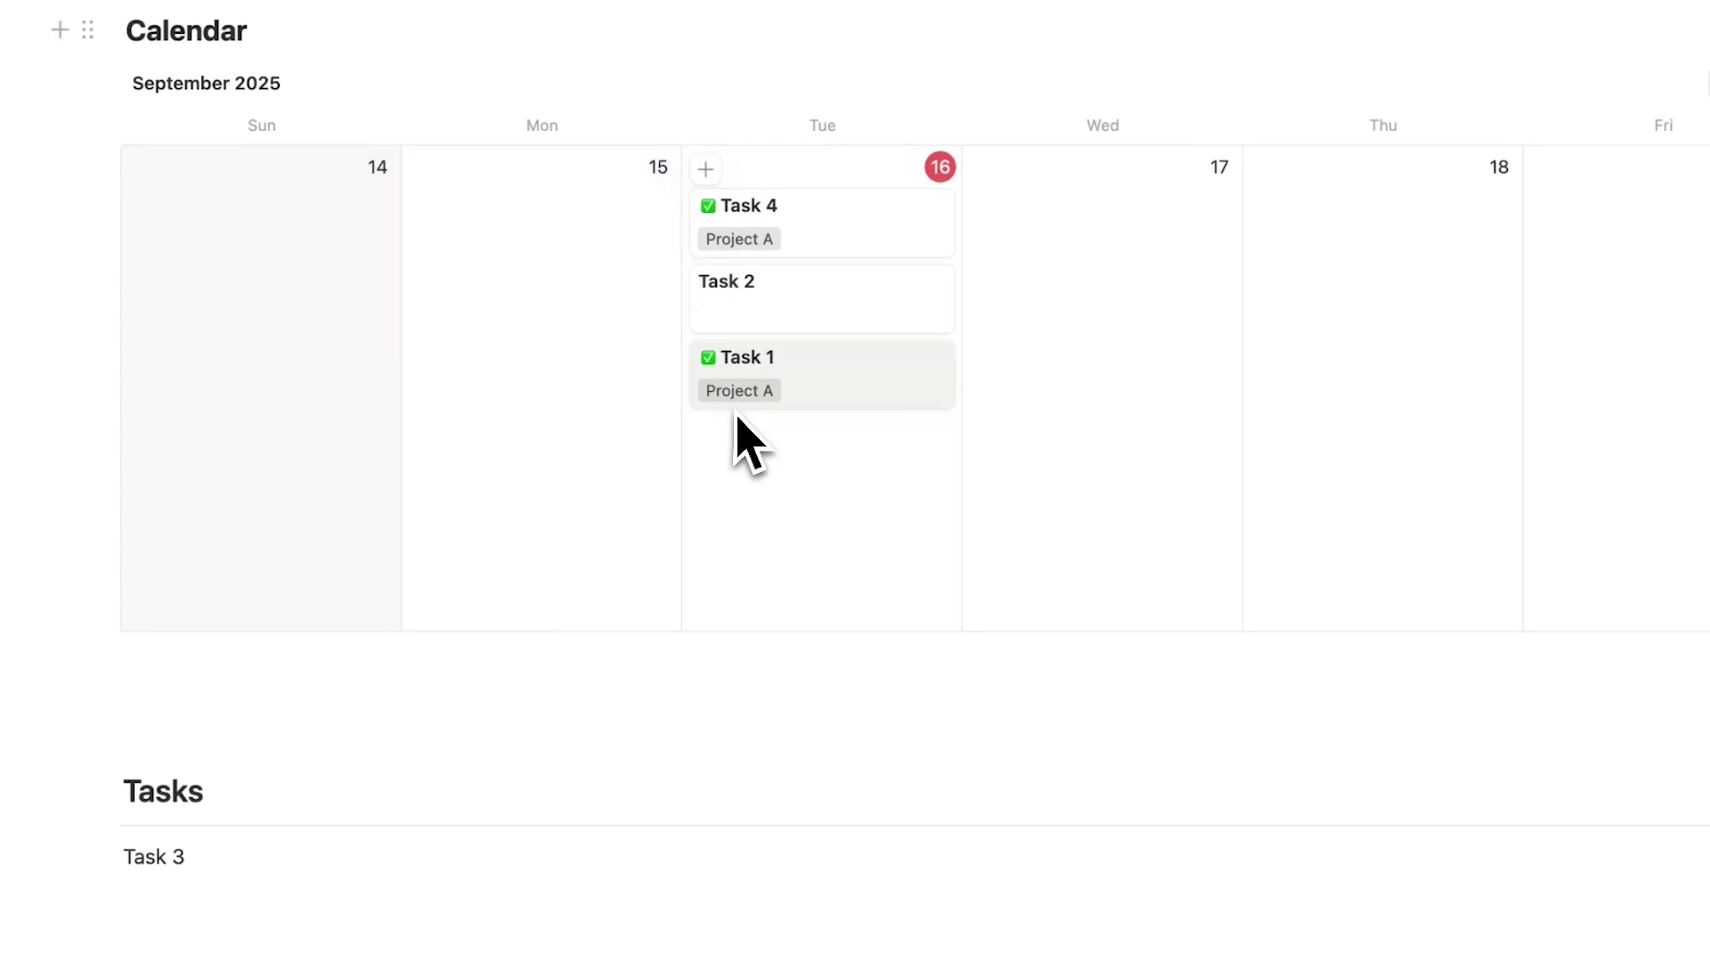
pyautogui.click(799, 312)
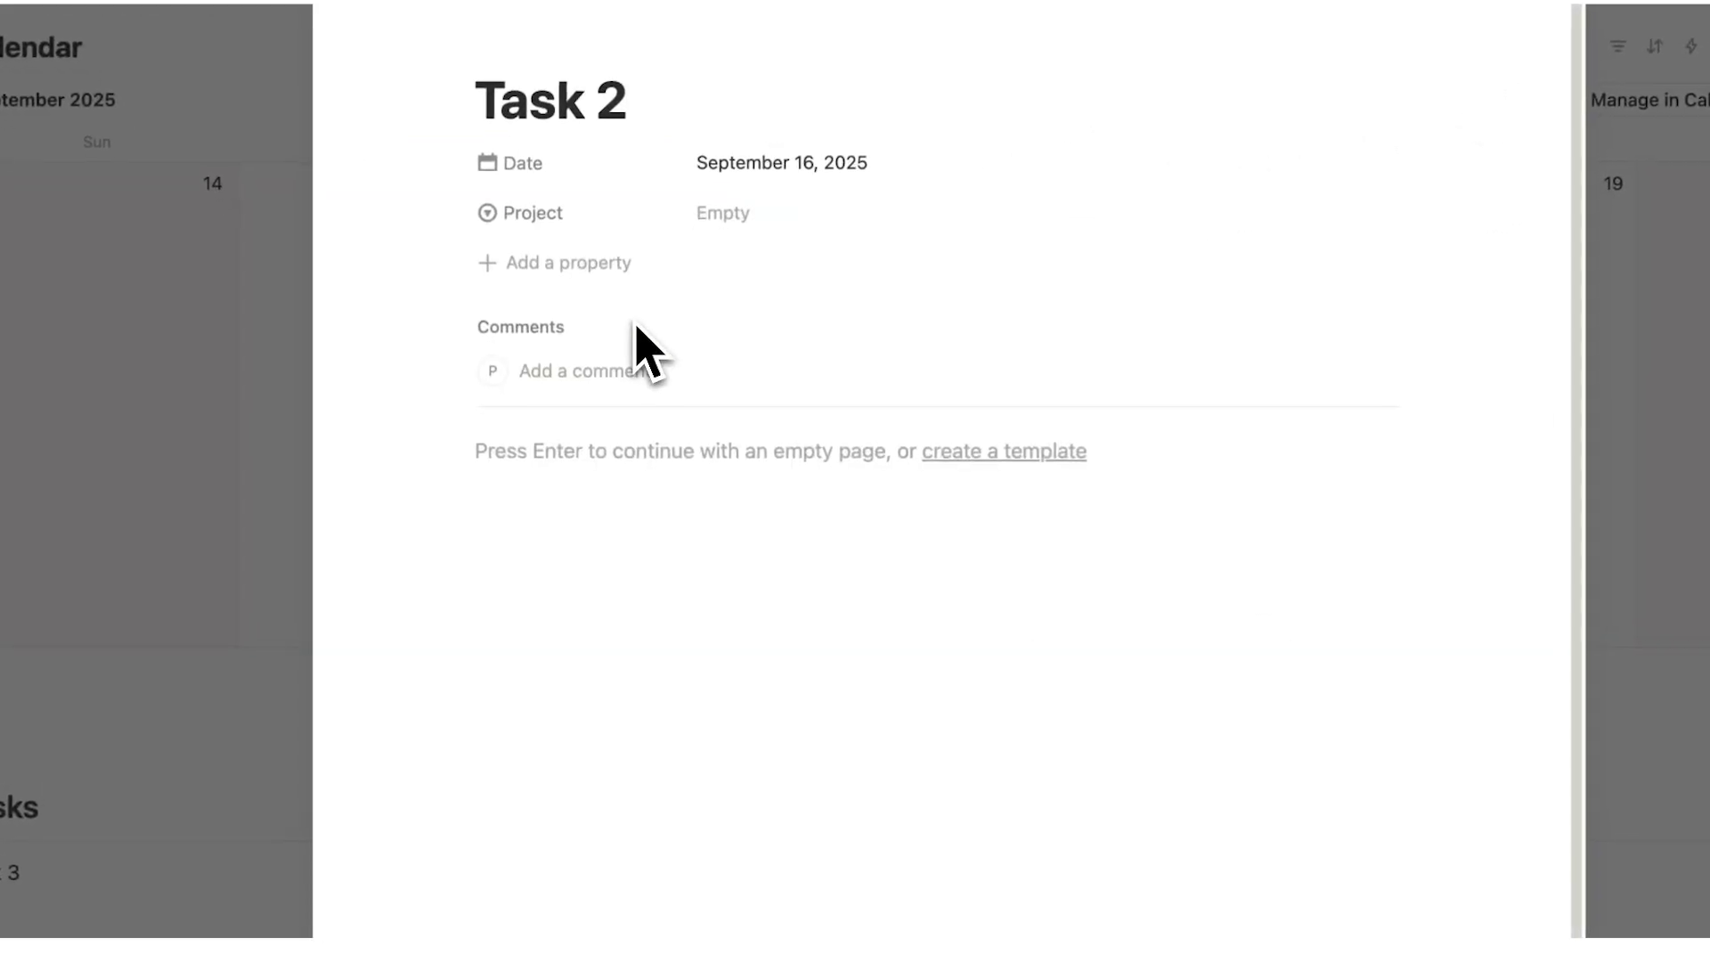
pyautogui.click(746, 225)
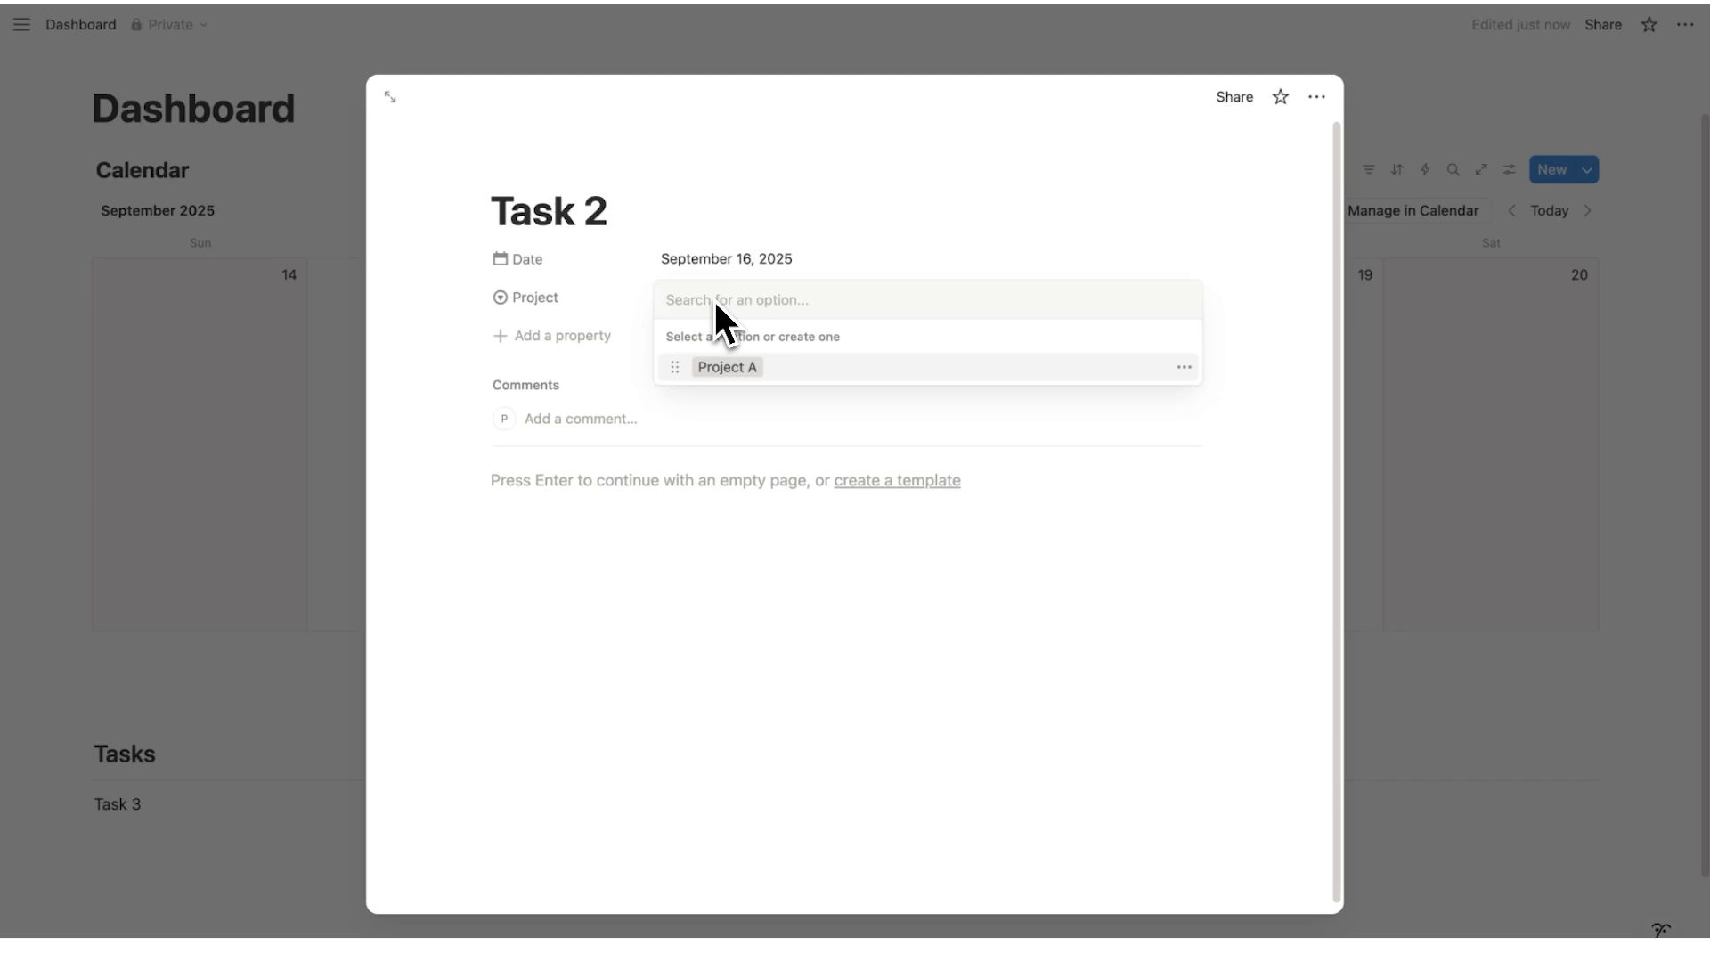
pyautogui.write('Project')
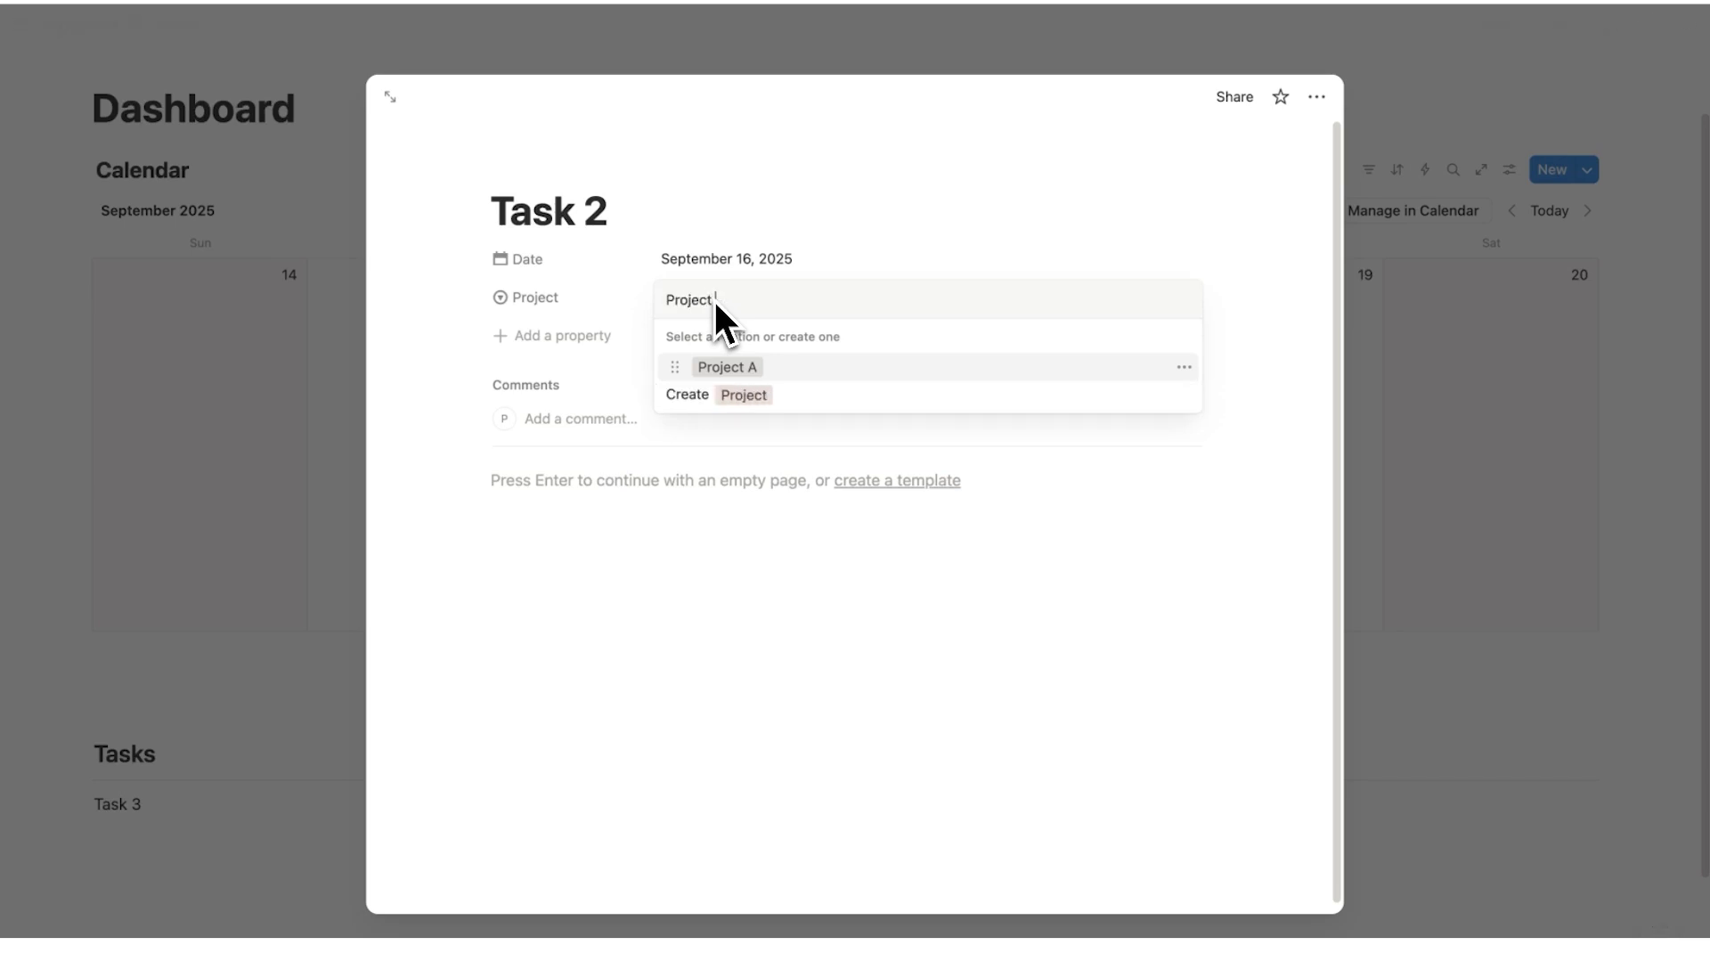
pyautogui.write(' B')
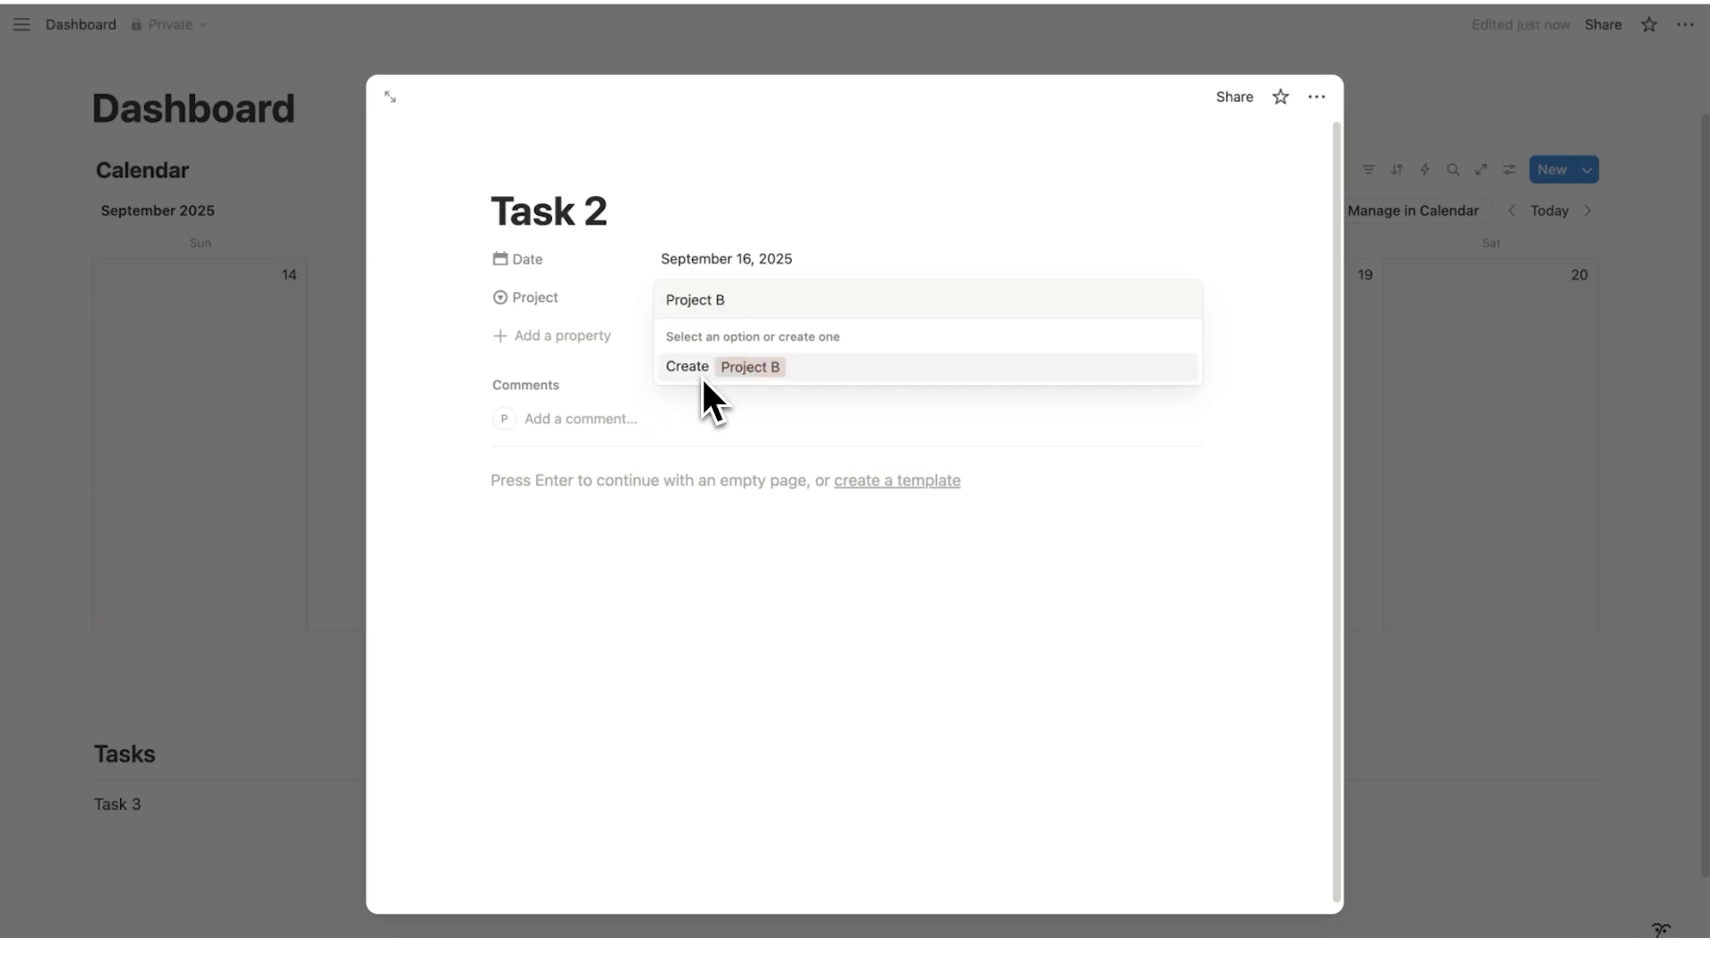
pyautogui.click(702, 370)
pyautogui.press('Escape')
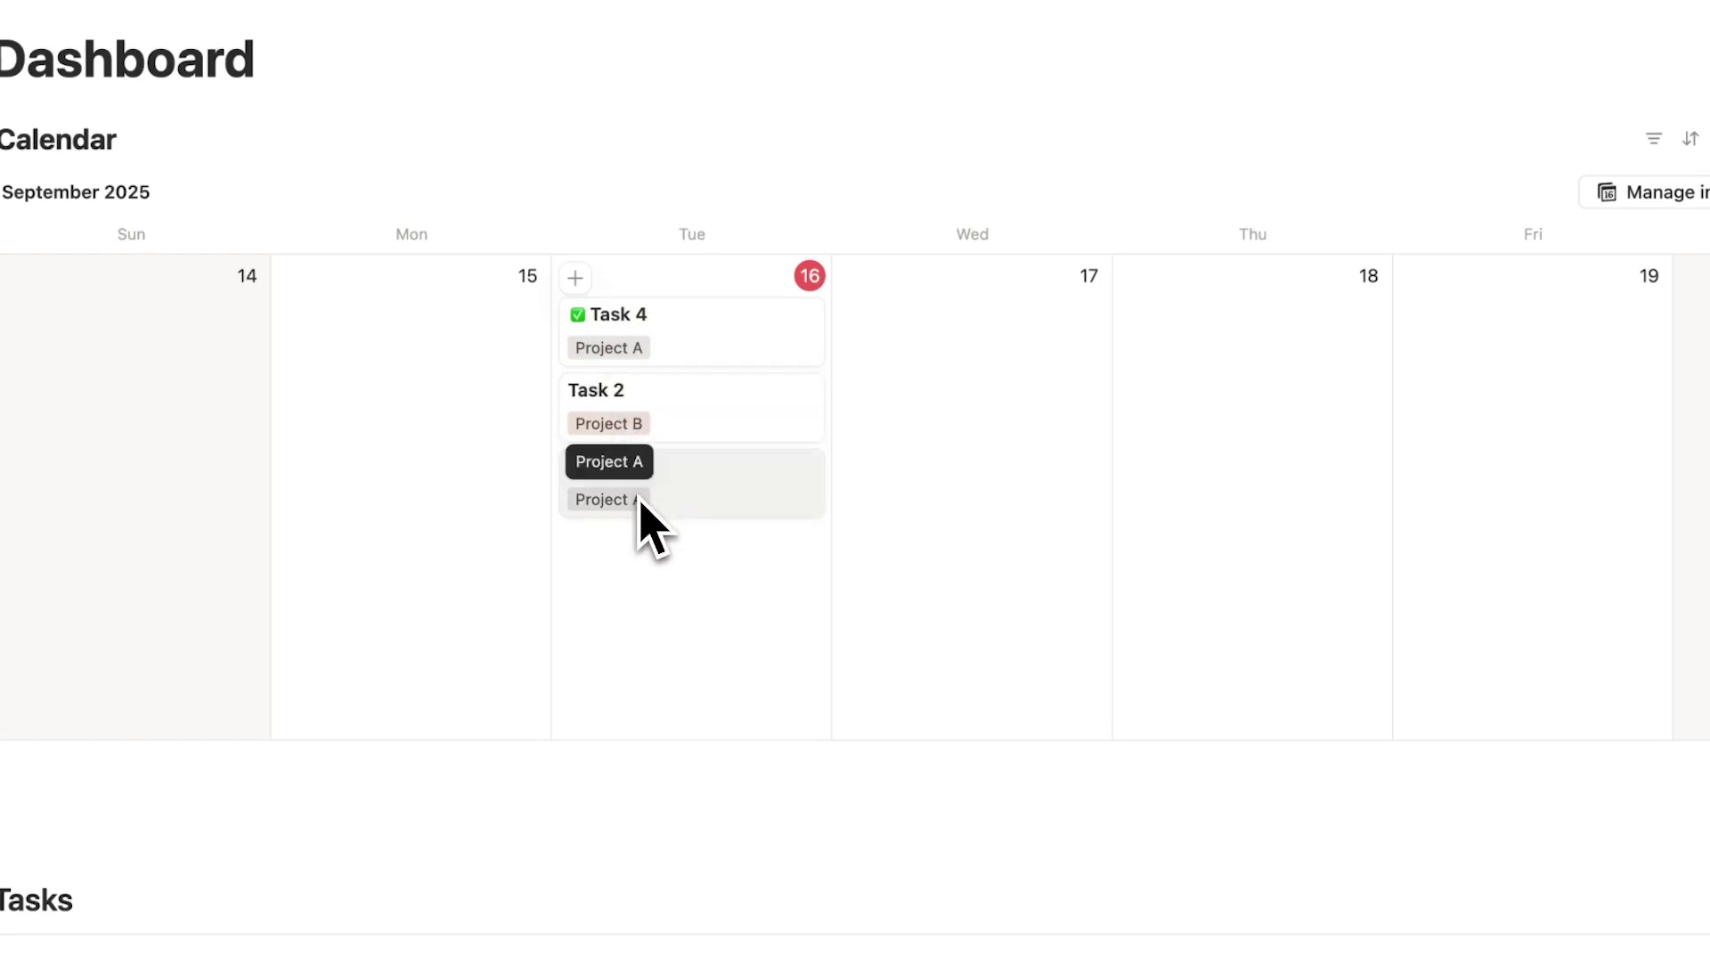
# Recolour the Project A option yellow and the Project B option blue
pyautogui.click(679, 436)
pyautogui.click(806, 319)
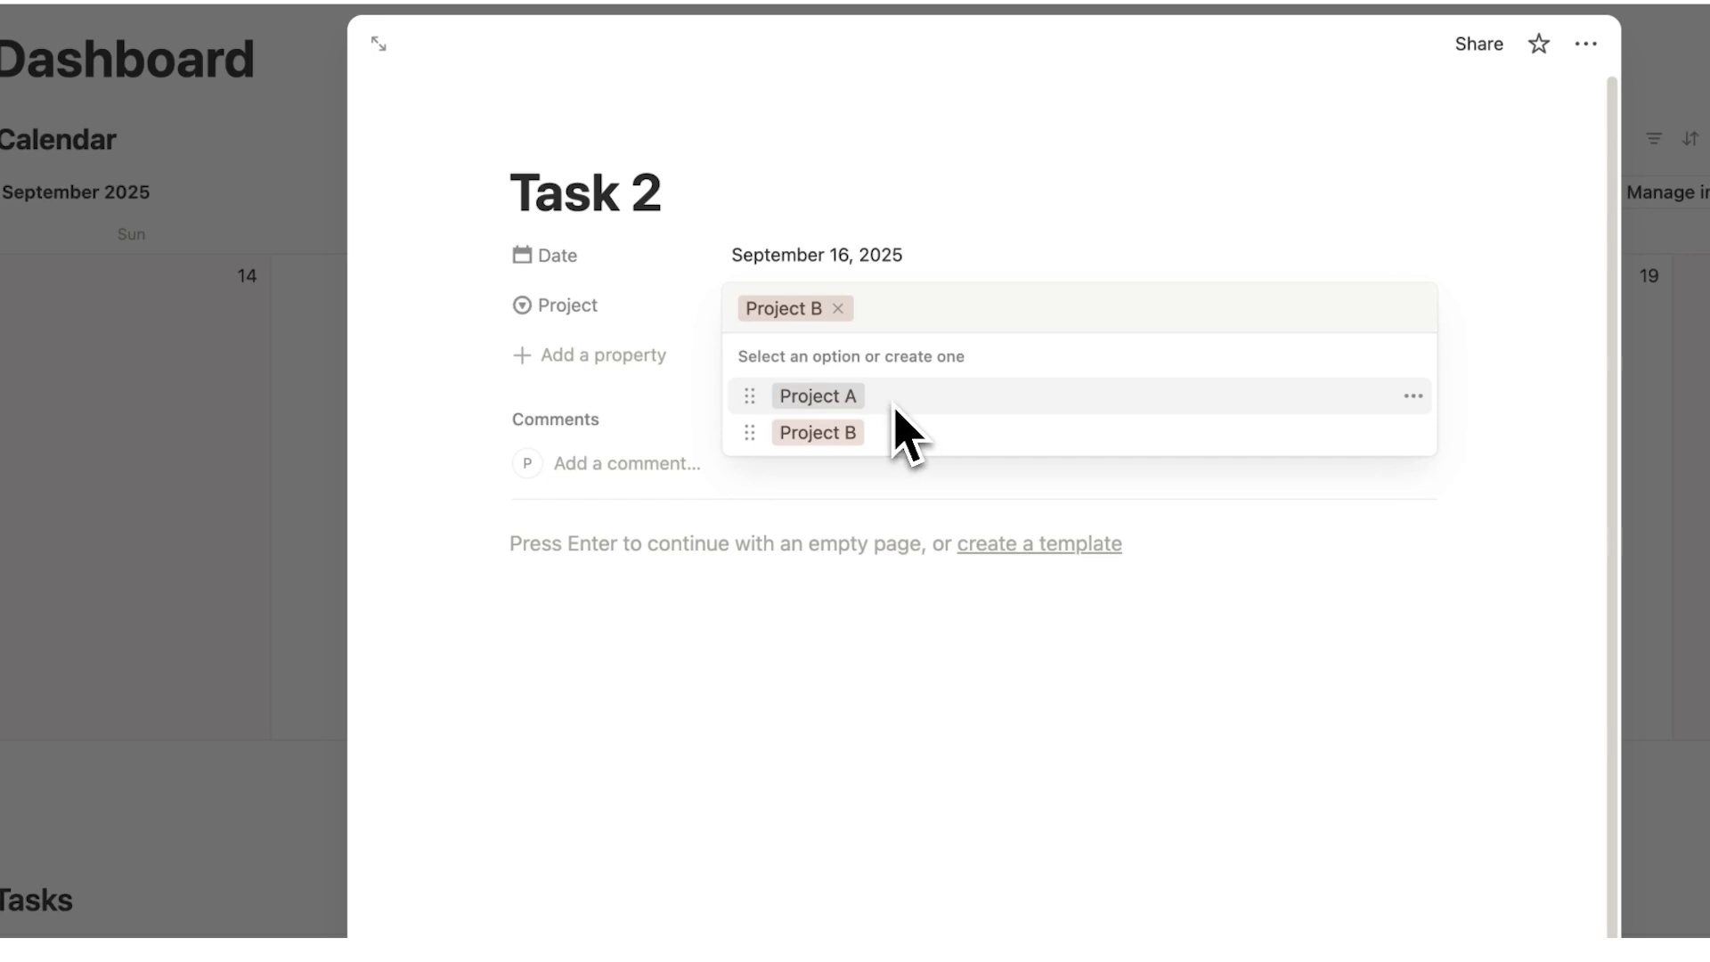
pyautogui.click(1412, 397)
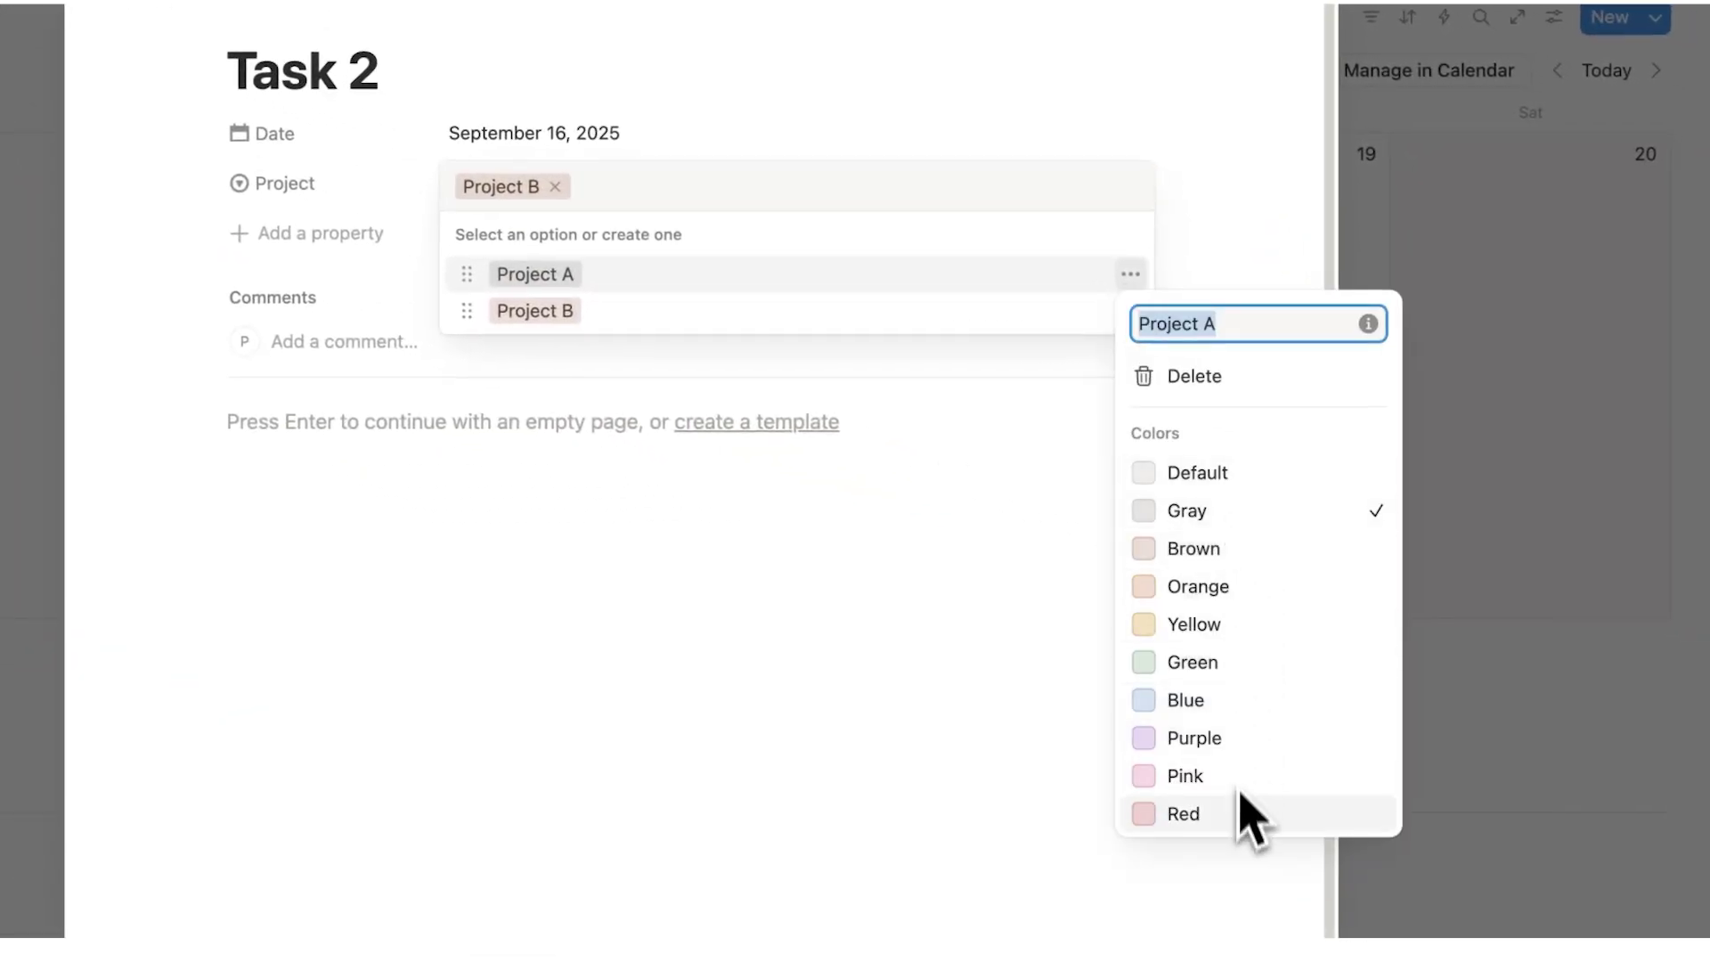
pyautogui.click(1228, 638)
pyautogui.click(987, 581)
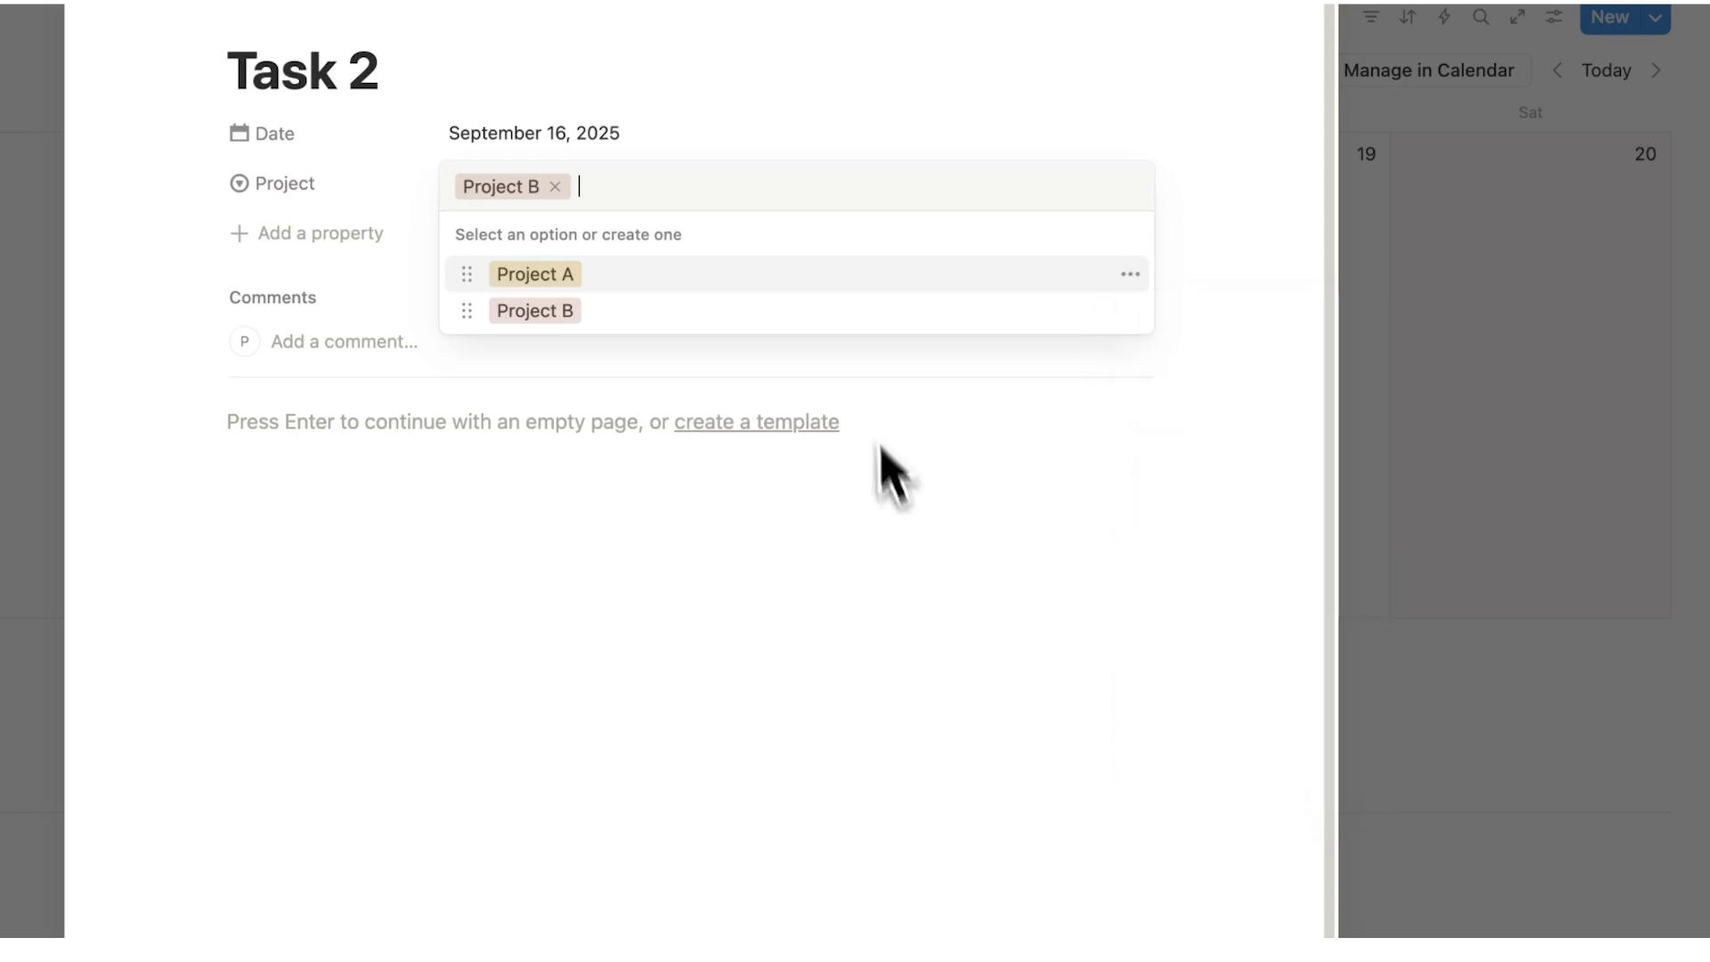
pyautogui.click(1130, 311)
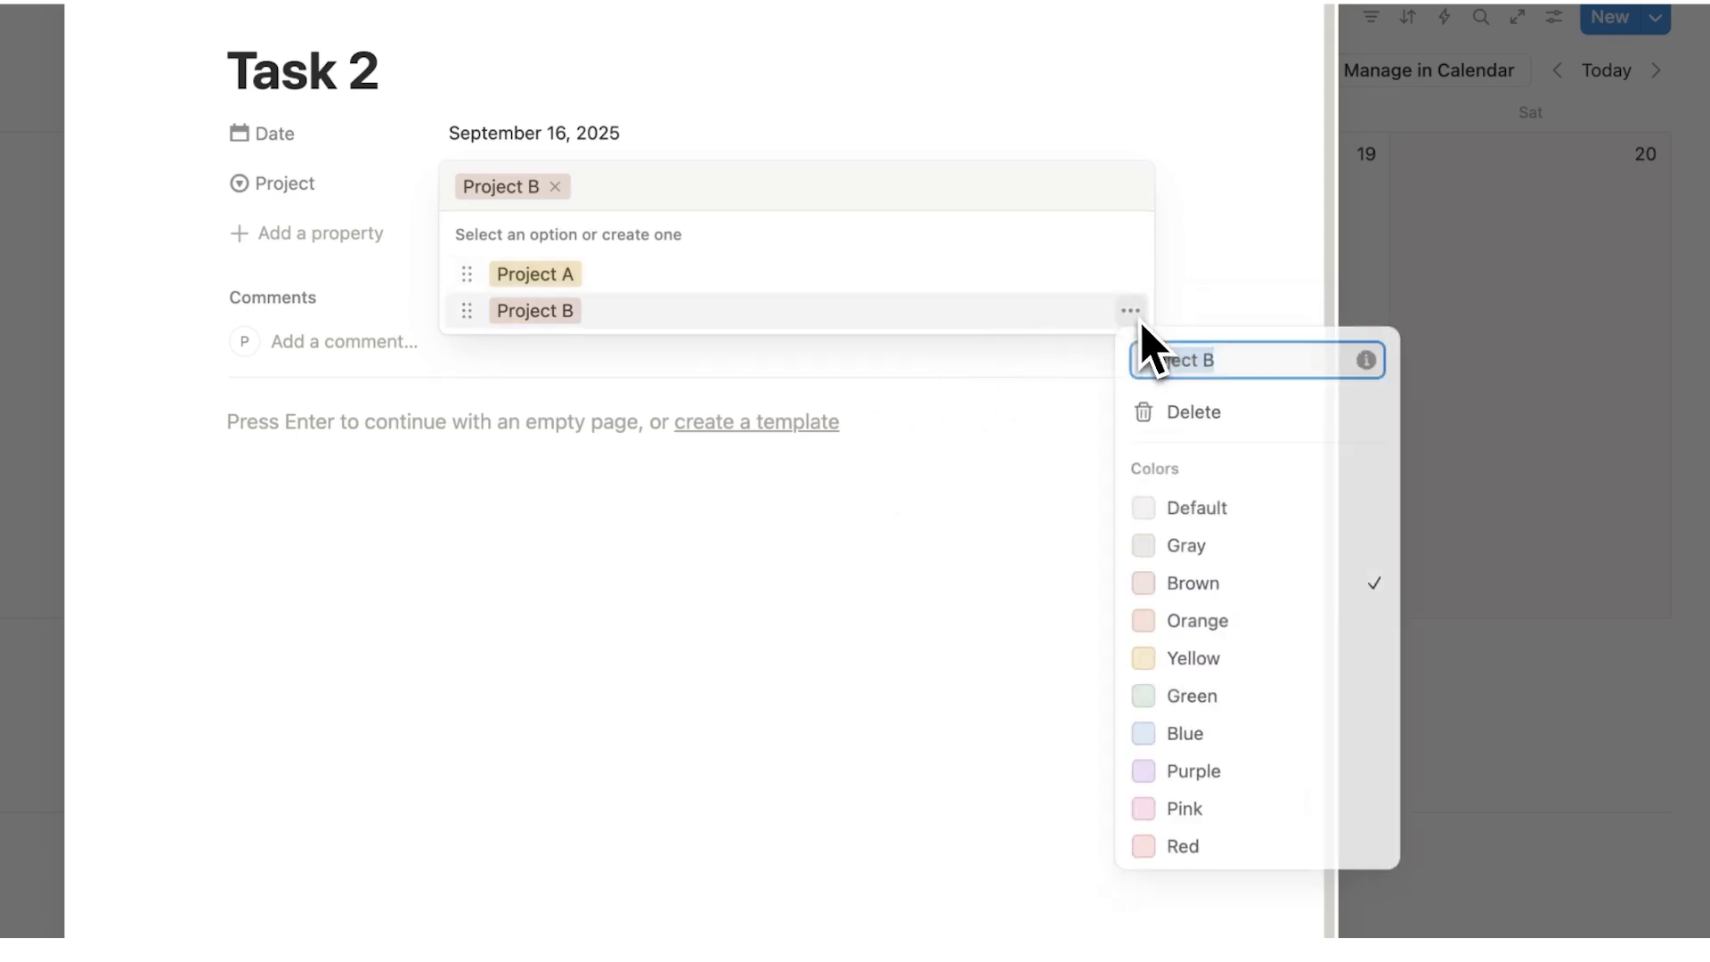
pyautogui.click(1211, 739)
pyautogui.click(995, 671)
pyautogui.click(1412, 351)
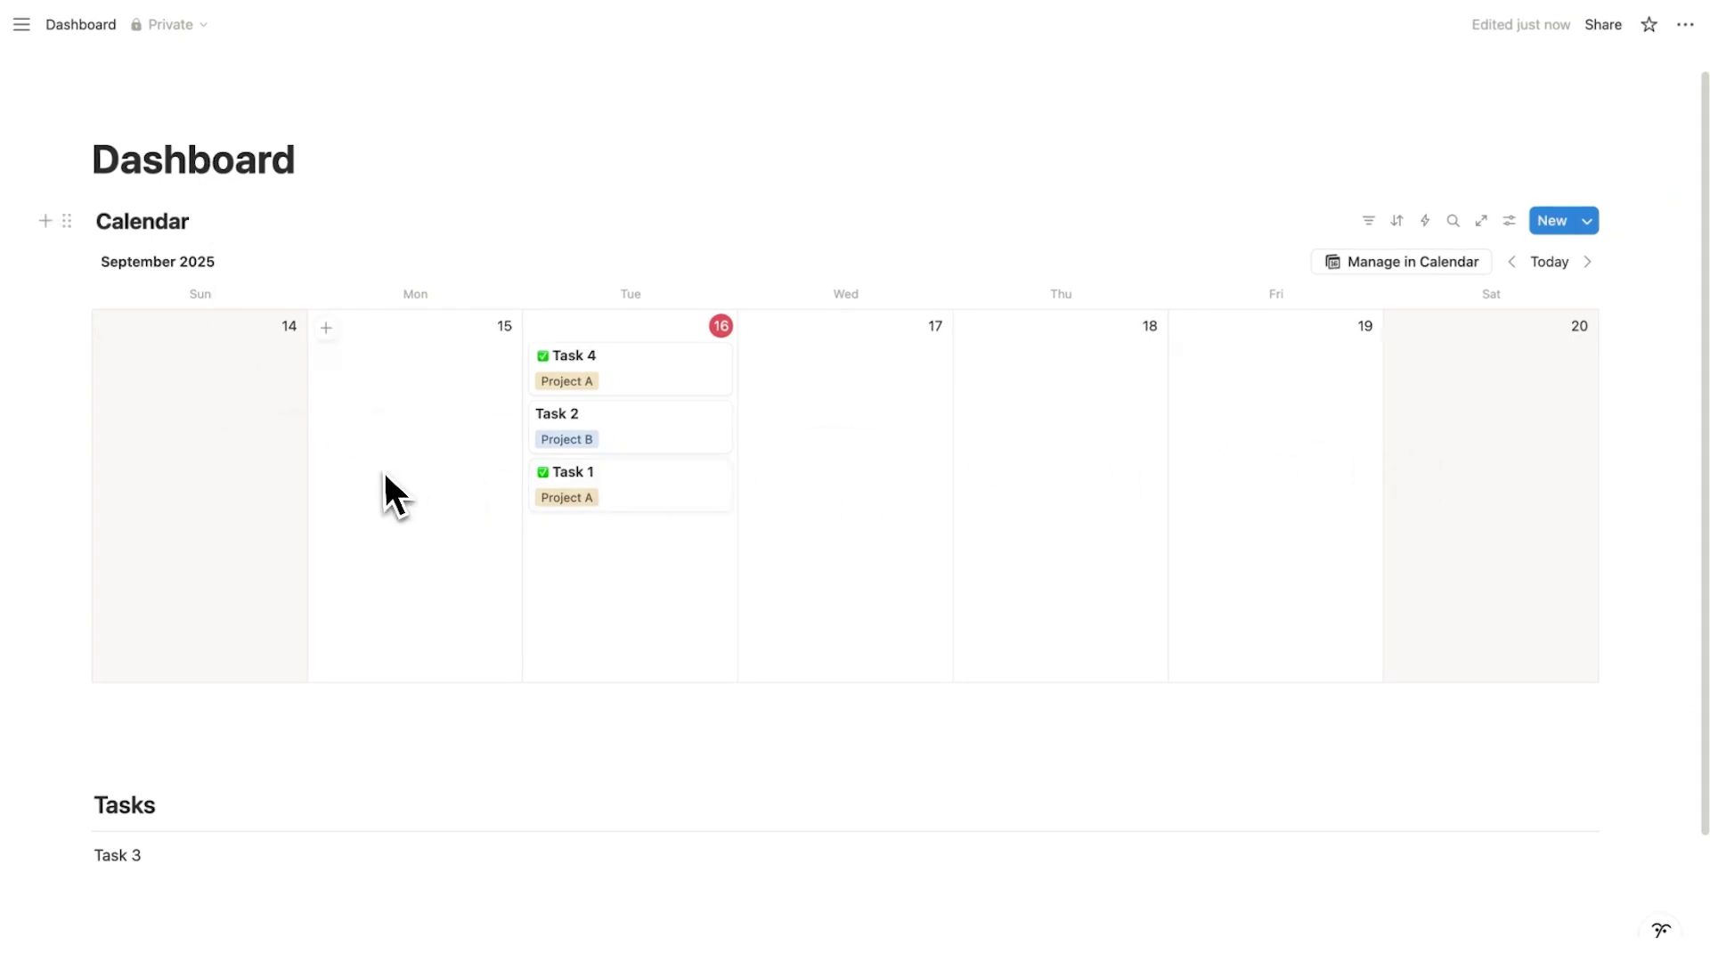
# Add Task 5 and Task 6 below Task 3 in the Tasks list
pyautogui.scroll(-2, 383, 472)
pyautogui.click(172, 881)
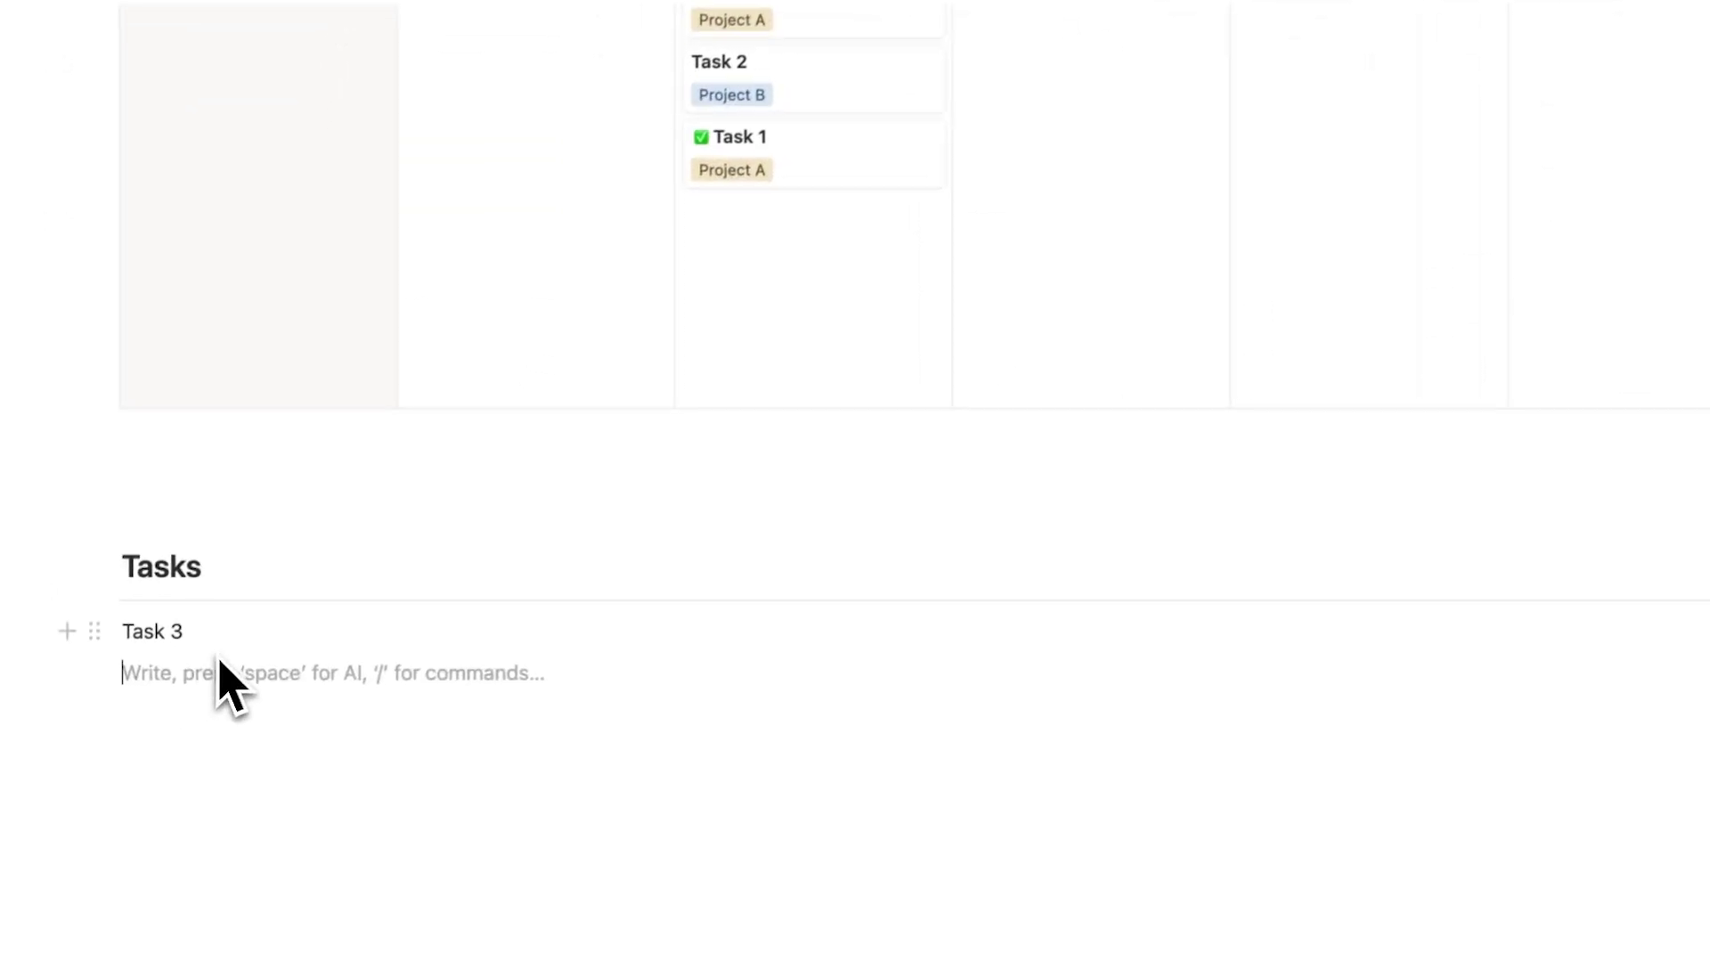
pyautogui.write('Task 5')
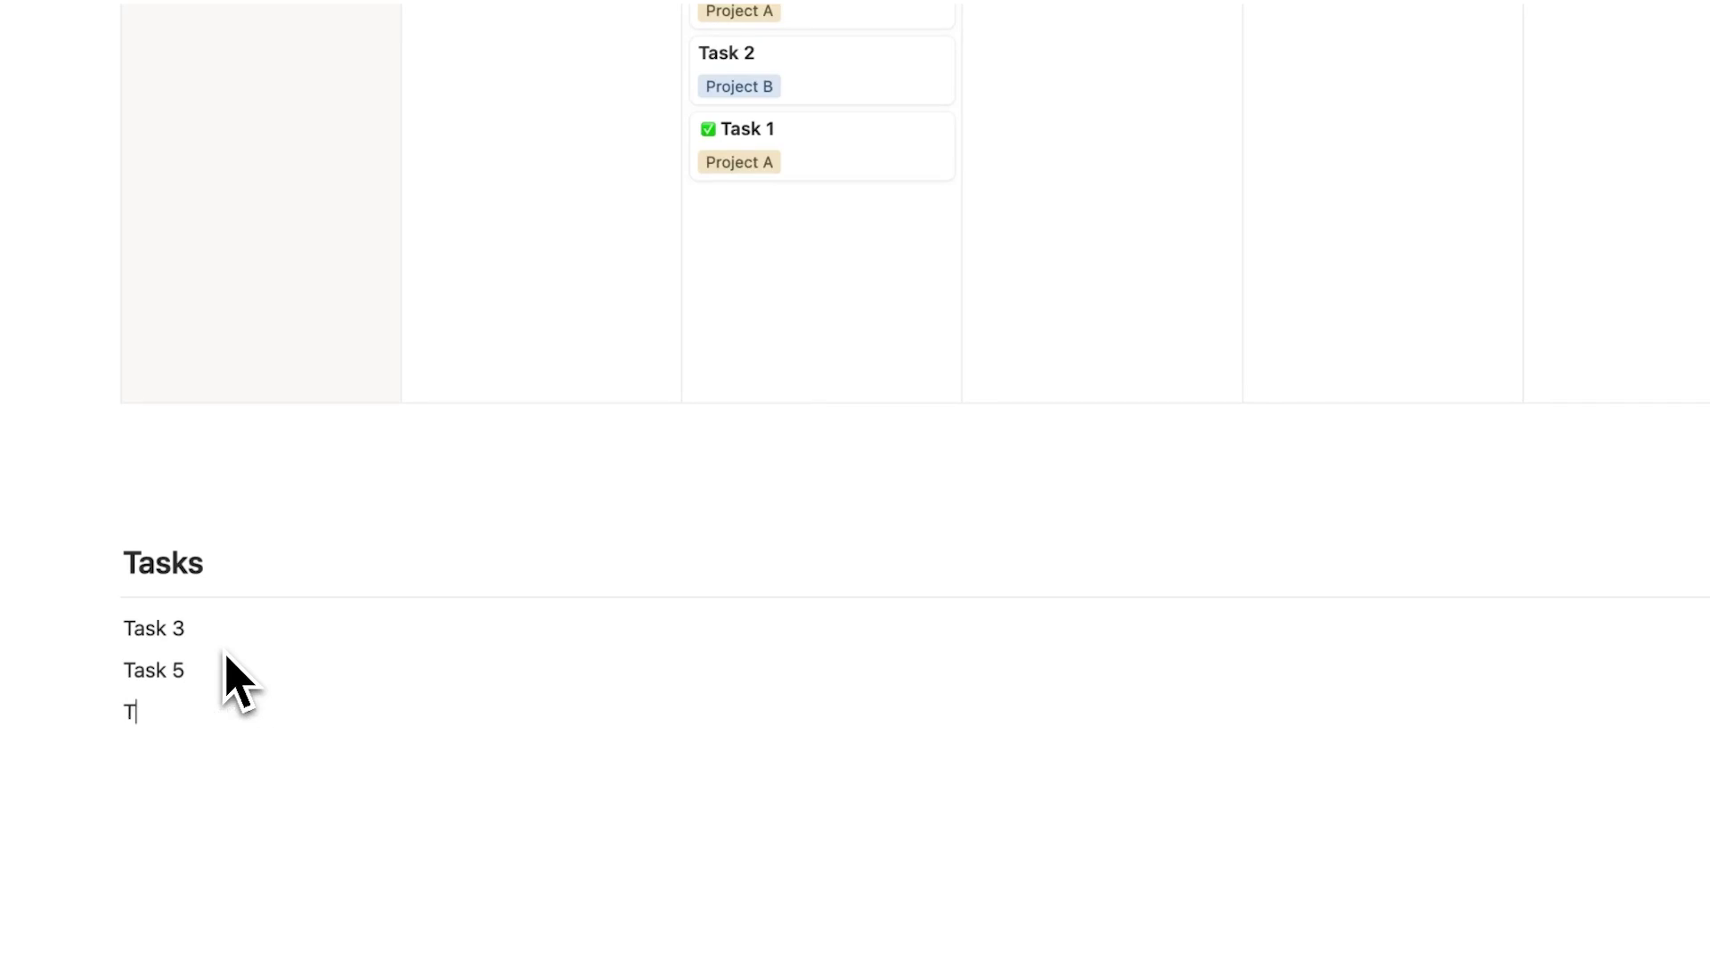
pyautogui.write('ask 6')
pyautogui.scroll(-1, 179, 739)
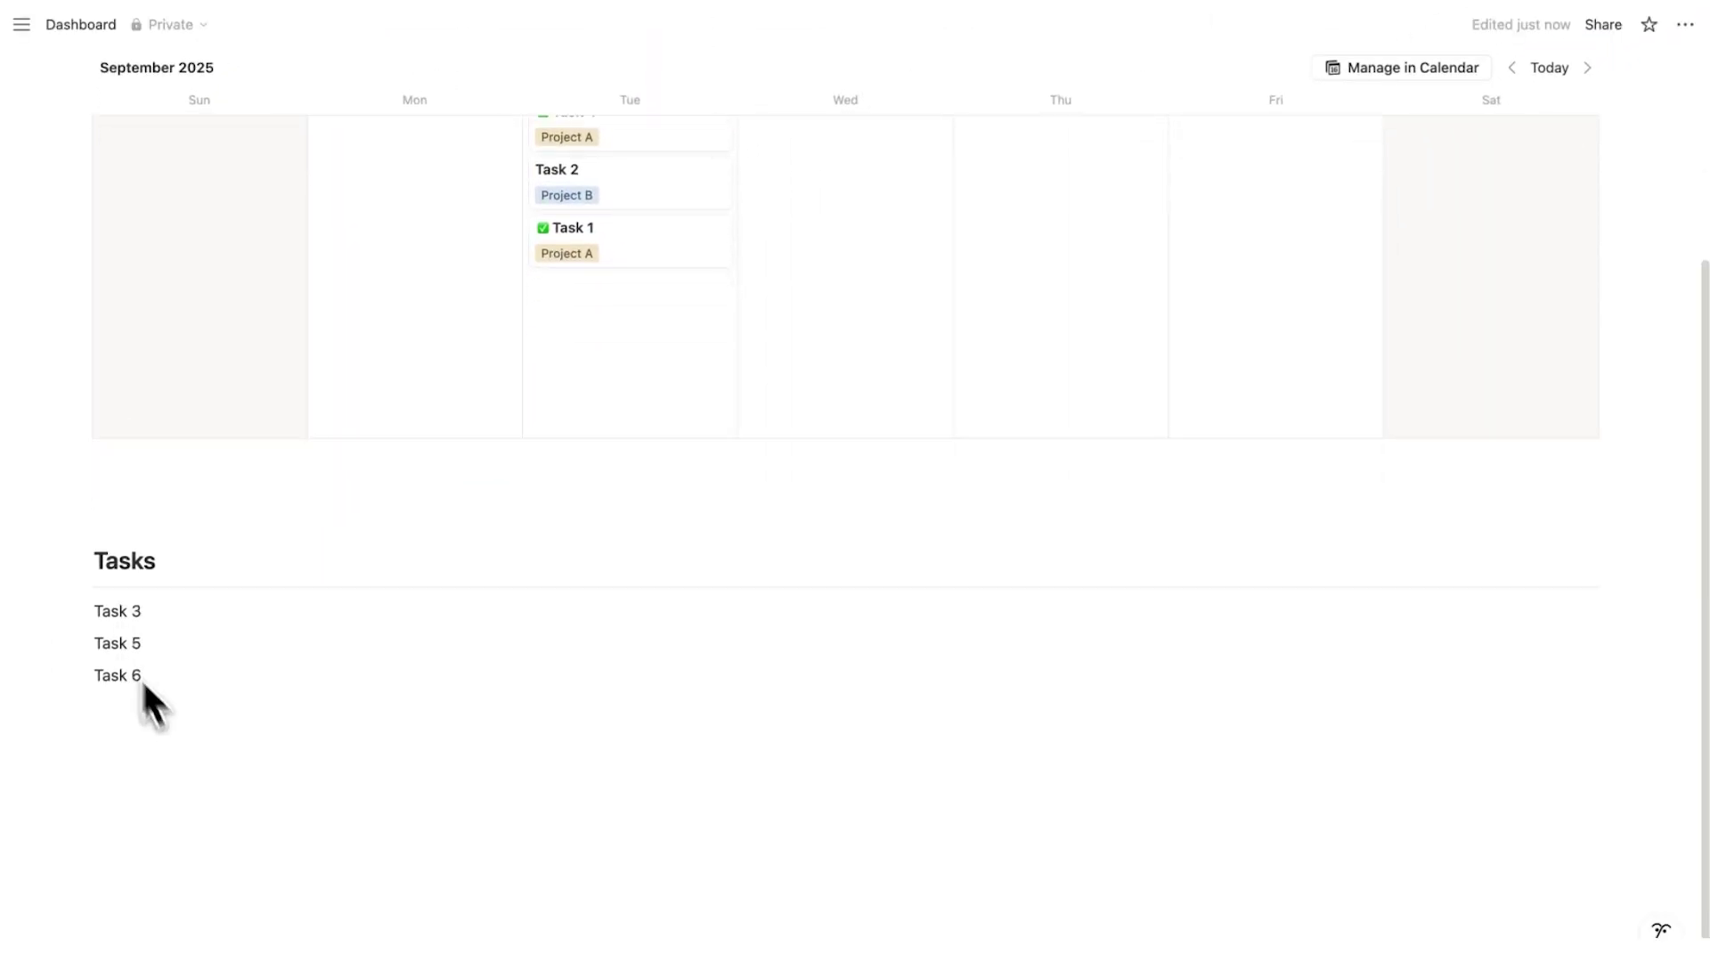
pyautogui.scroll(3, 145, 690)
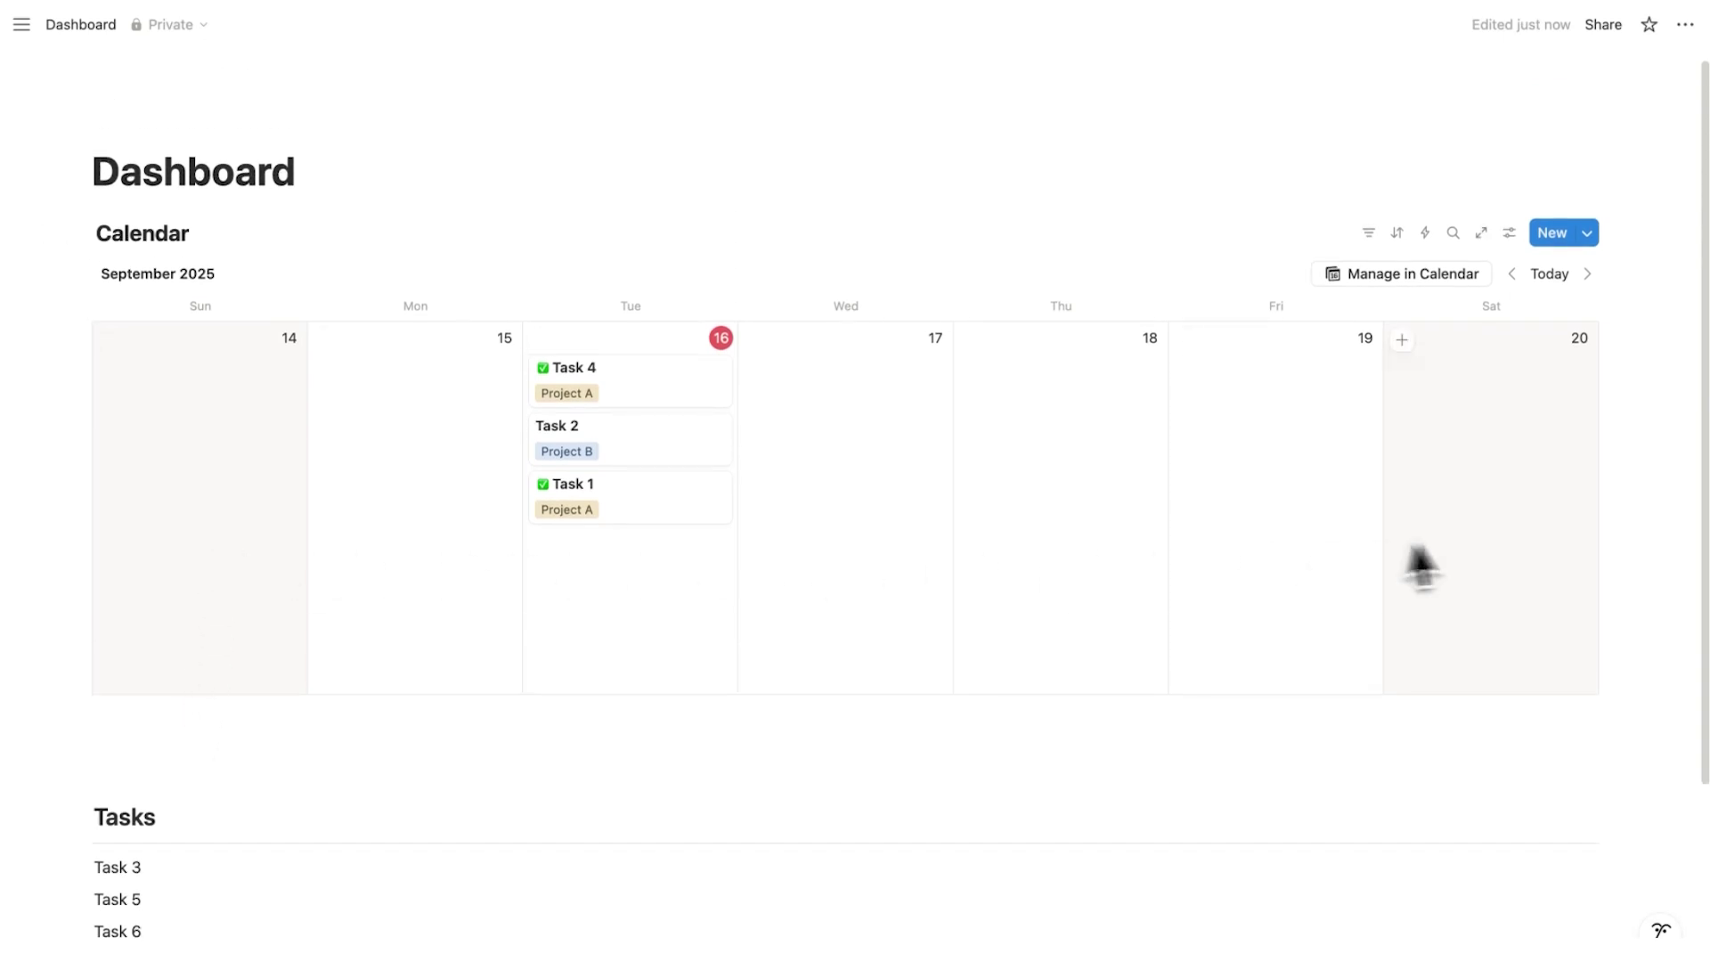
# Schedule Task 3 on Wednesday 17, tag it Project B, and give it a green check-mark icon
pyautogui.moveTo(71, 866); pyautogui.dragTo(894, 424)
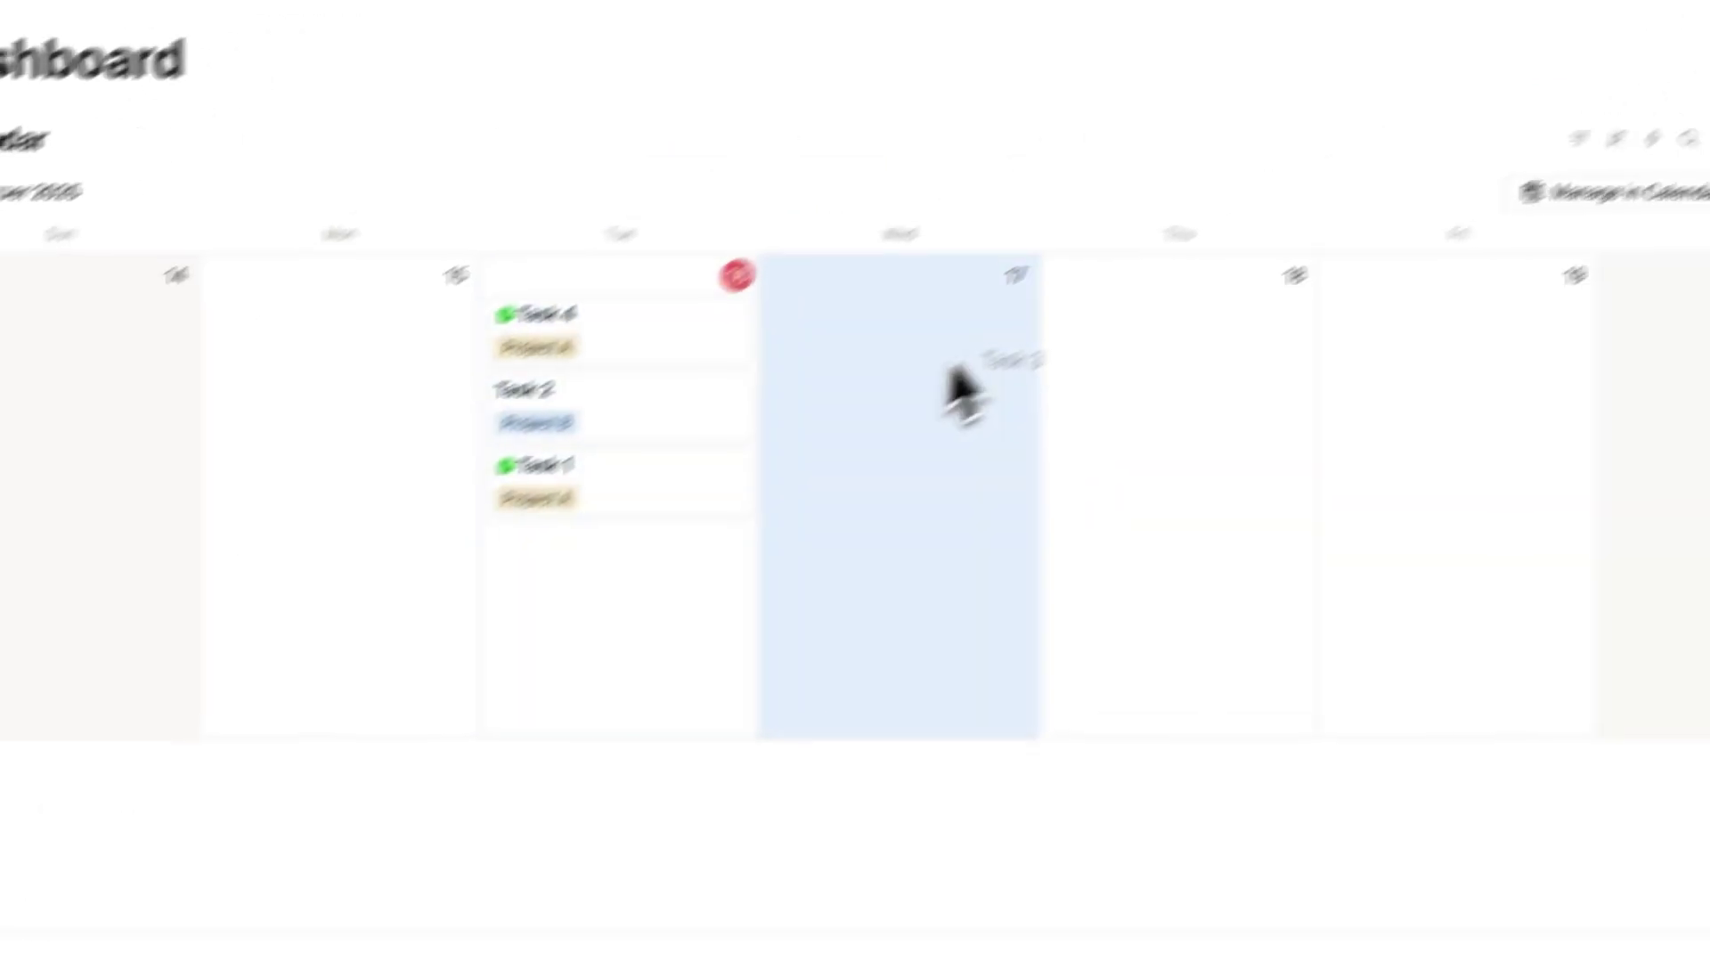
pyautogui.moveTo(950, 370); pyautogui.dragTo(947, 397)
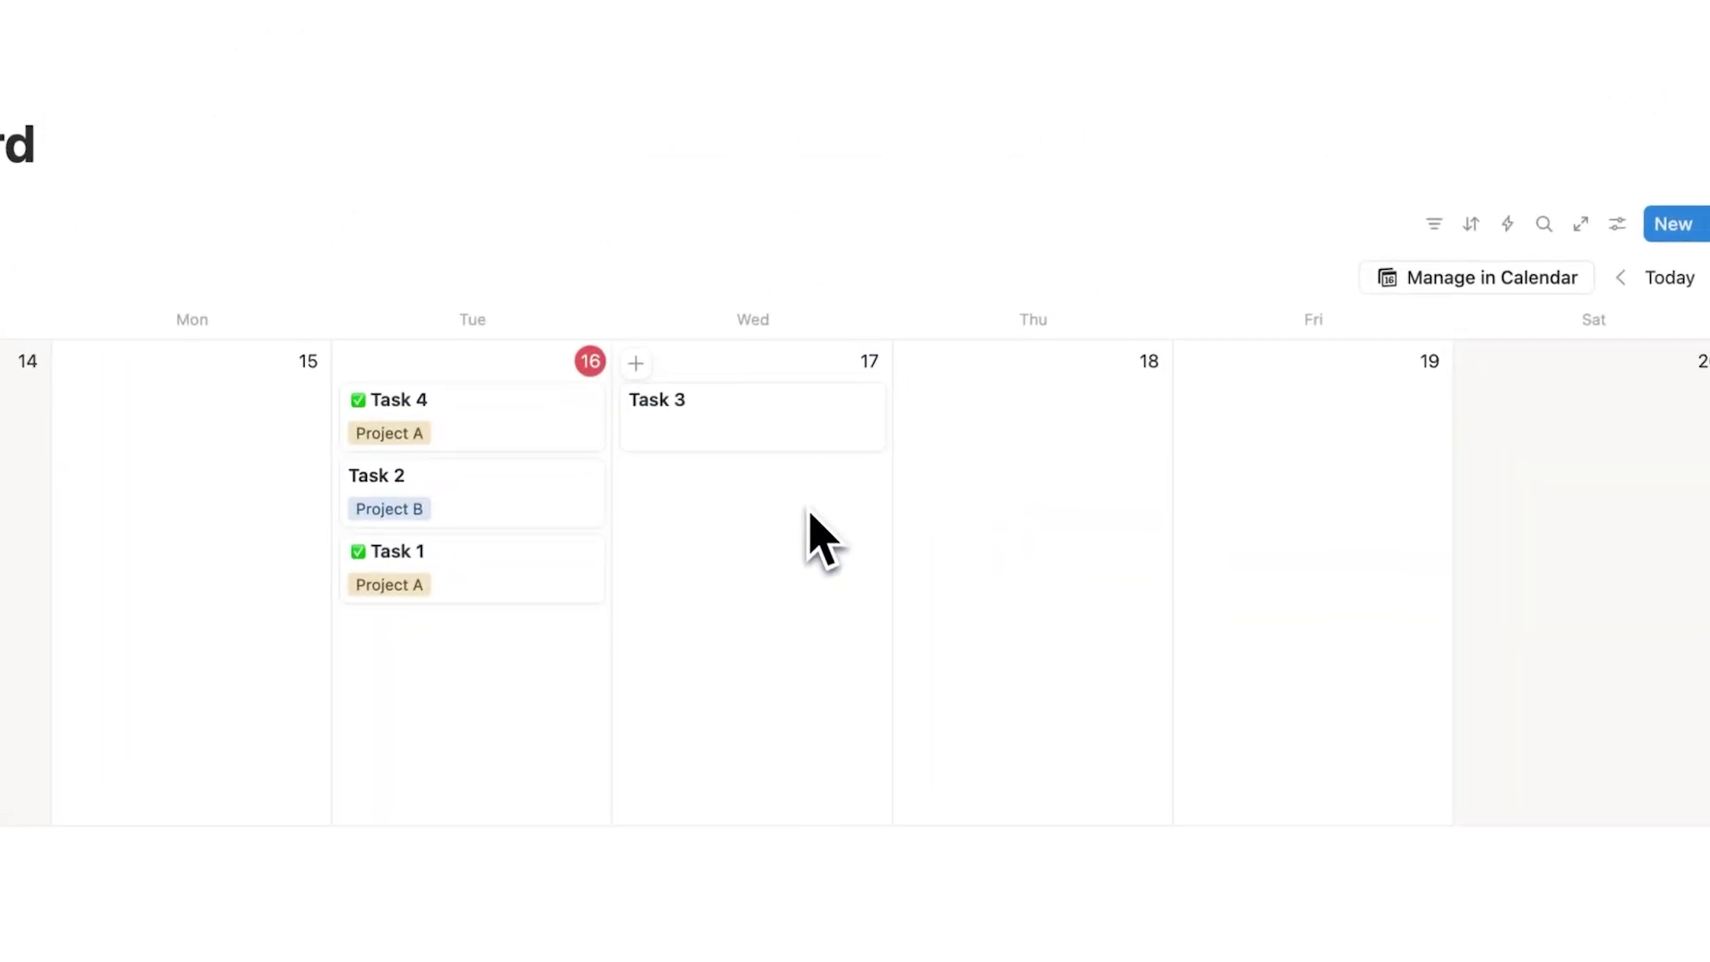
pyautogui.click(855, 320)
pyautogui.click(847, 342)
pyautogui.click(868, 465)
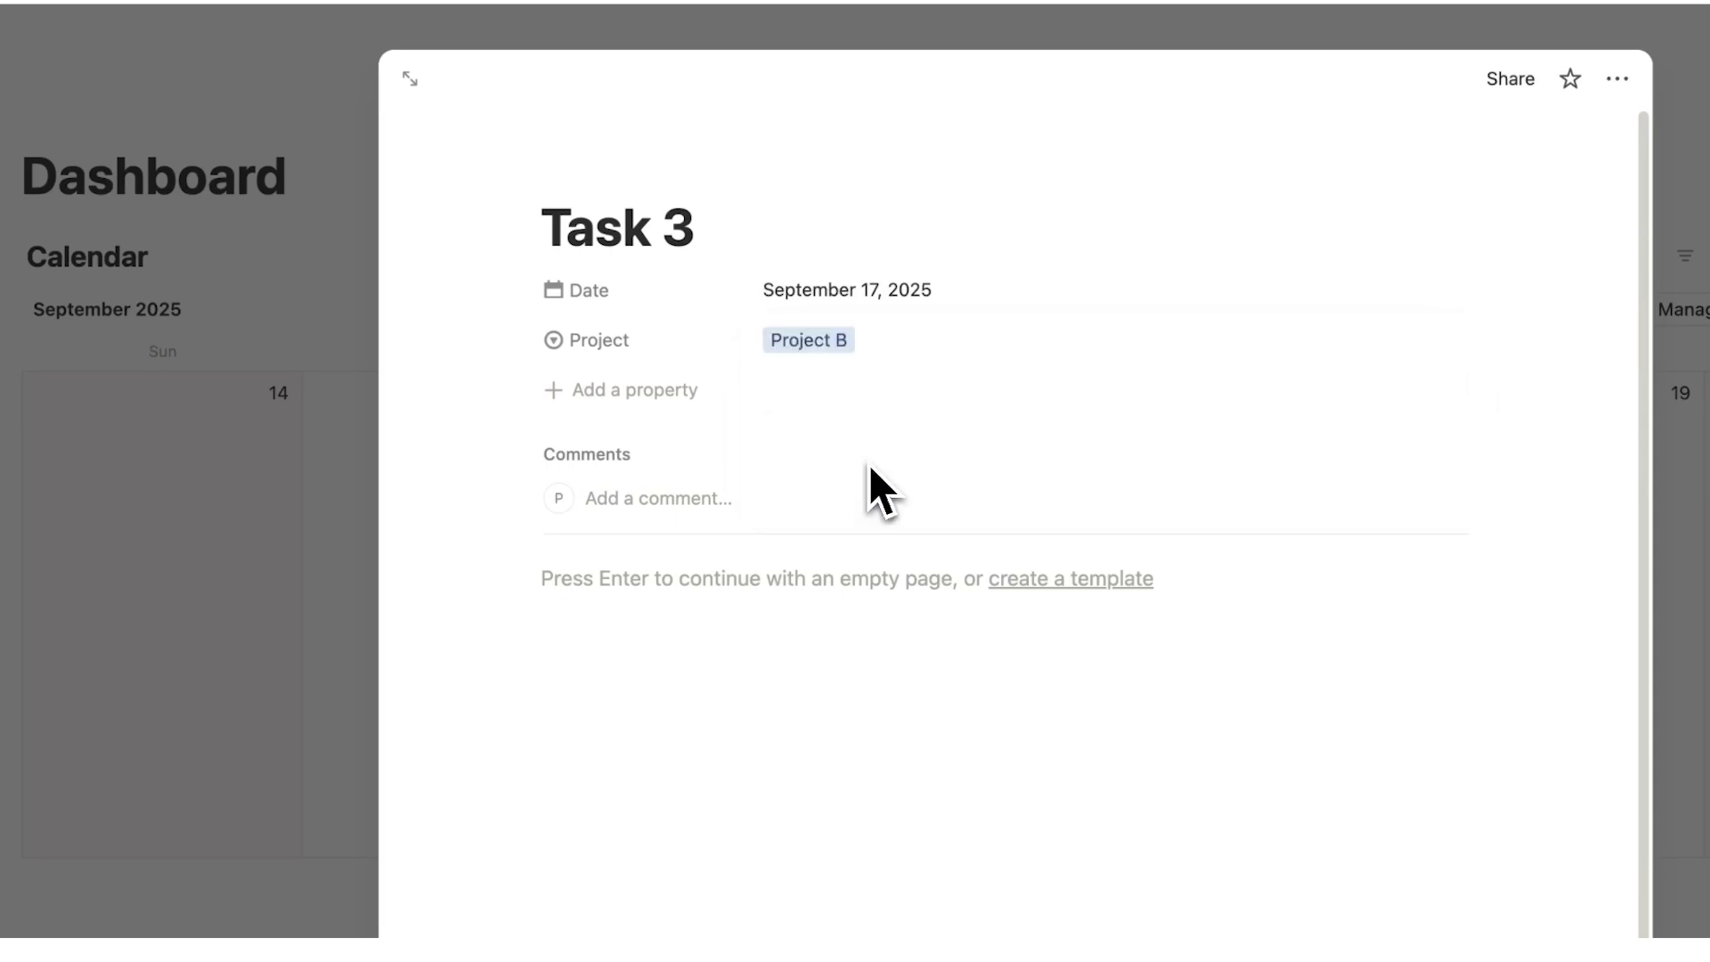
pyautogui.click(592, 178)
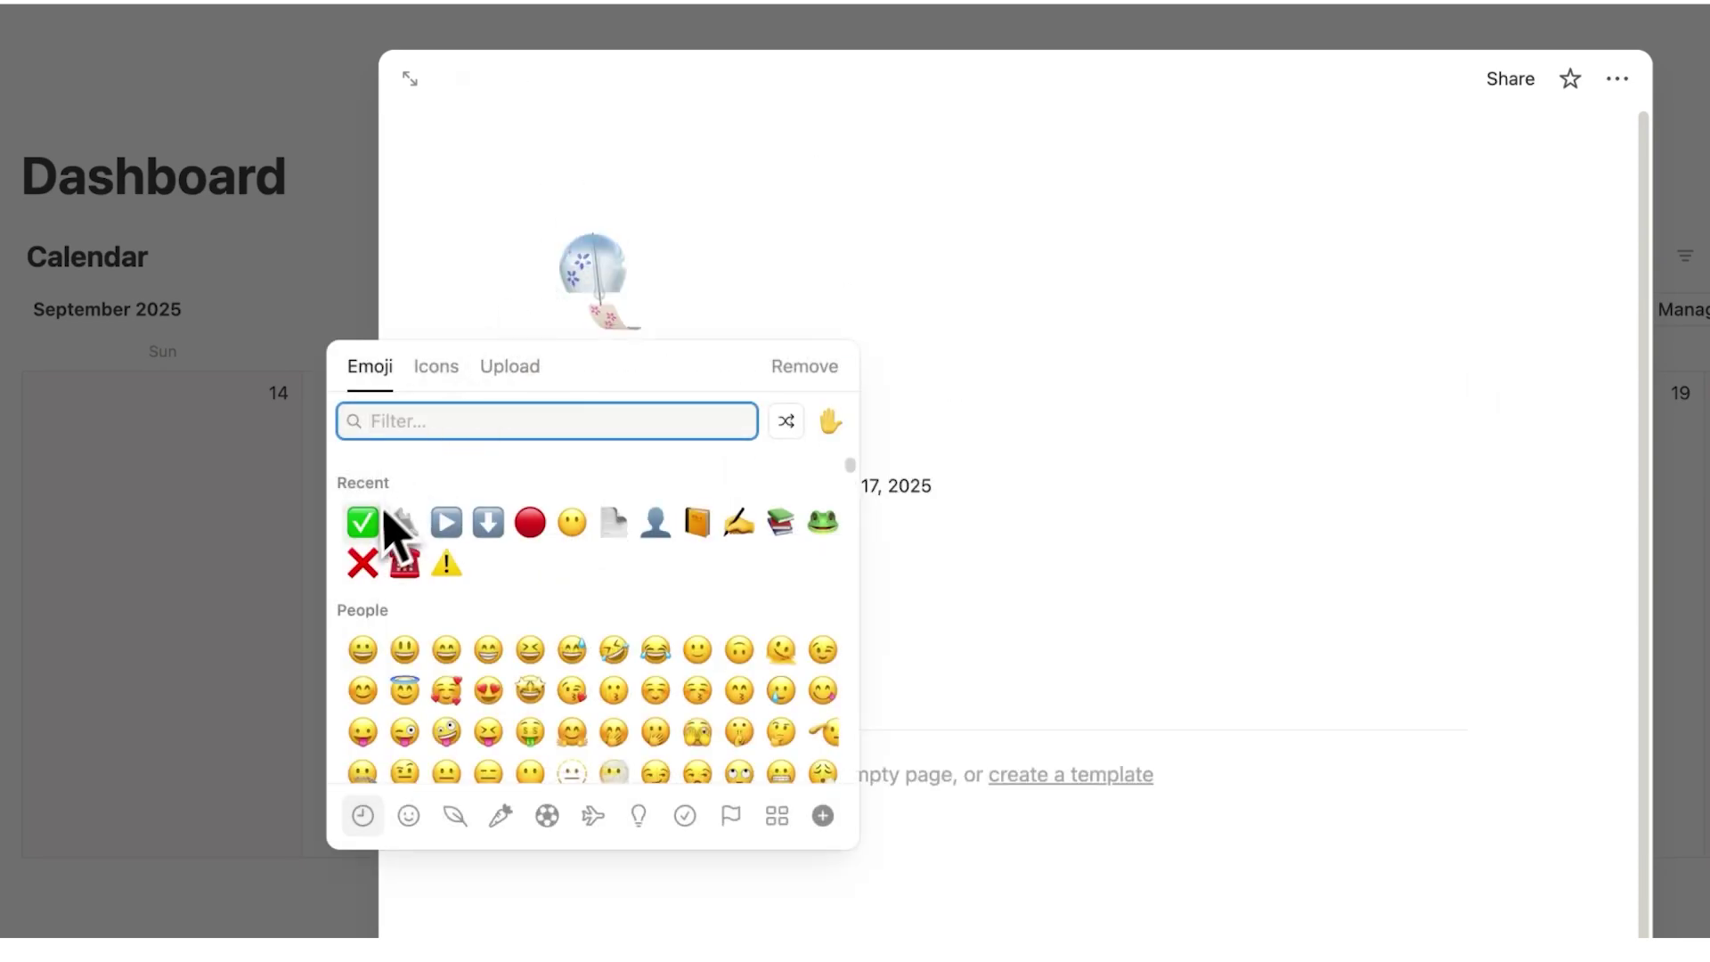